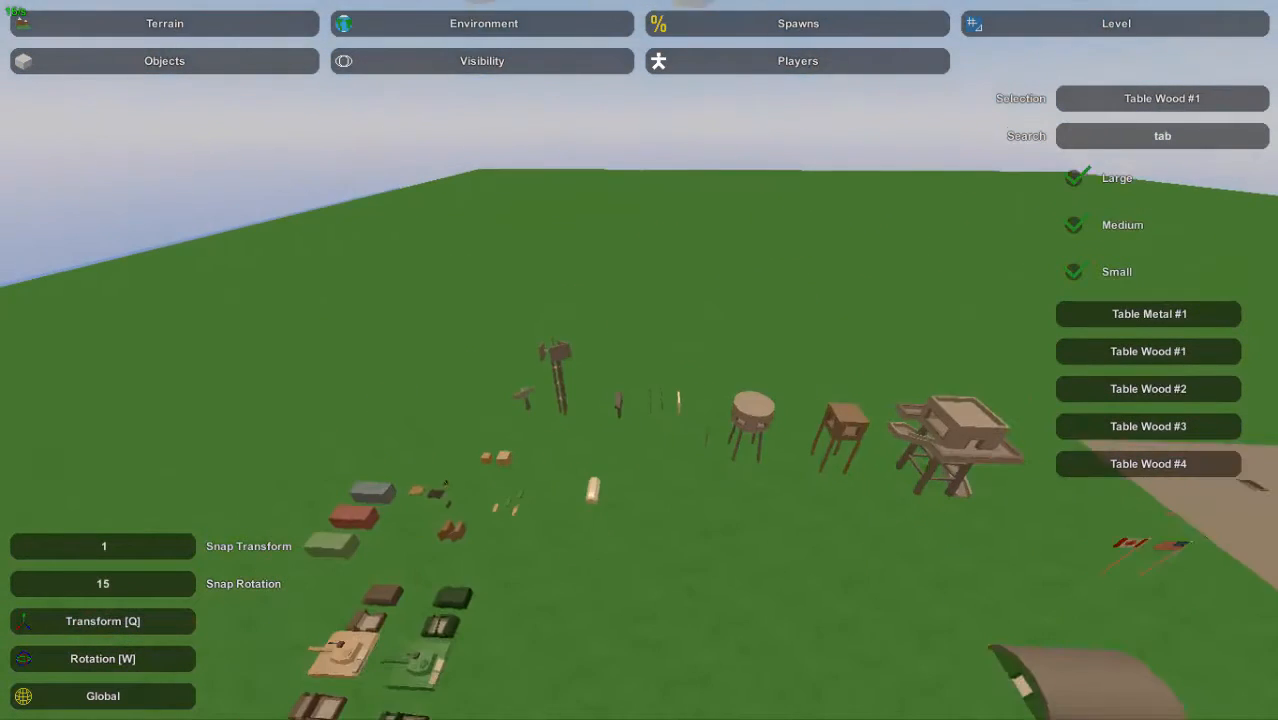
mouse_move(639, 360)
right_down()
mouse_move(585, 368)
mouse_move(630, 362)
right_up()
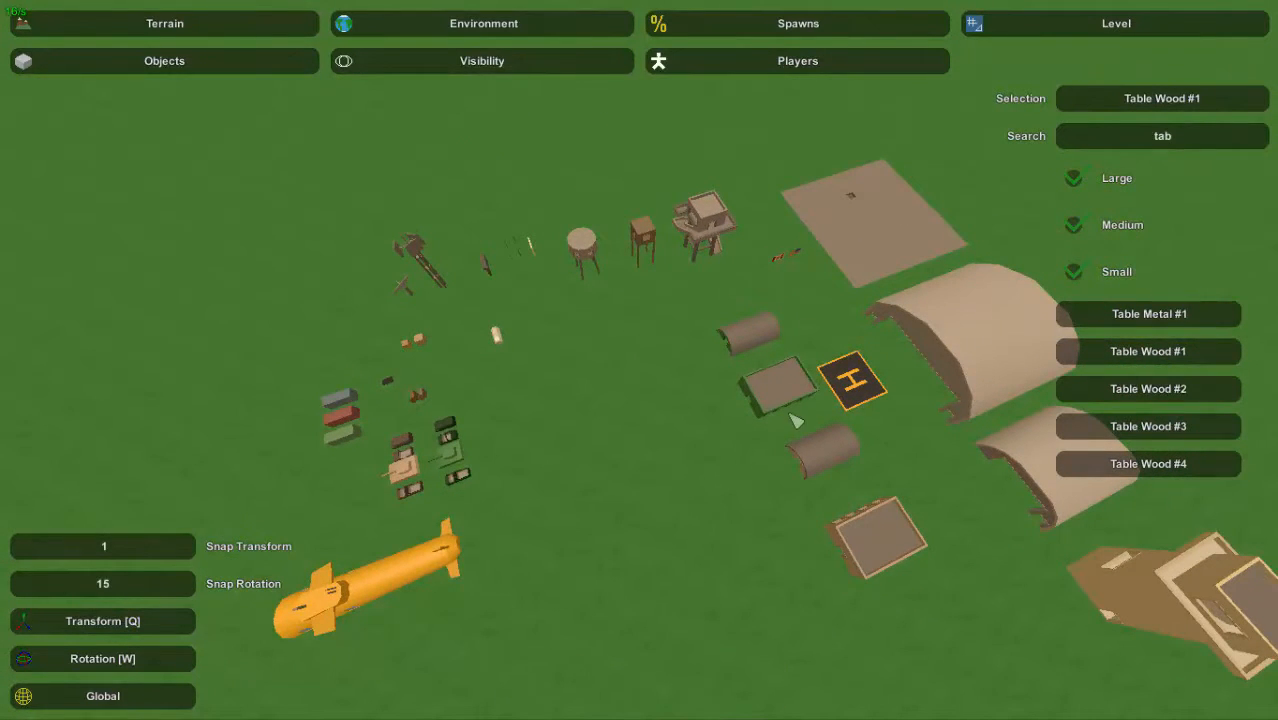
right_drag(822, 550, 815, 496)
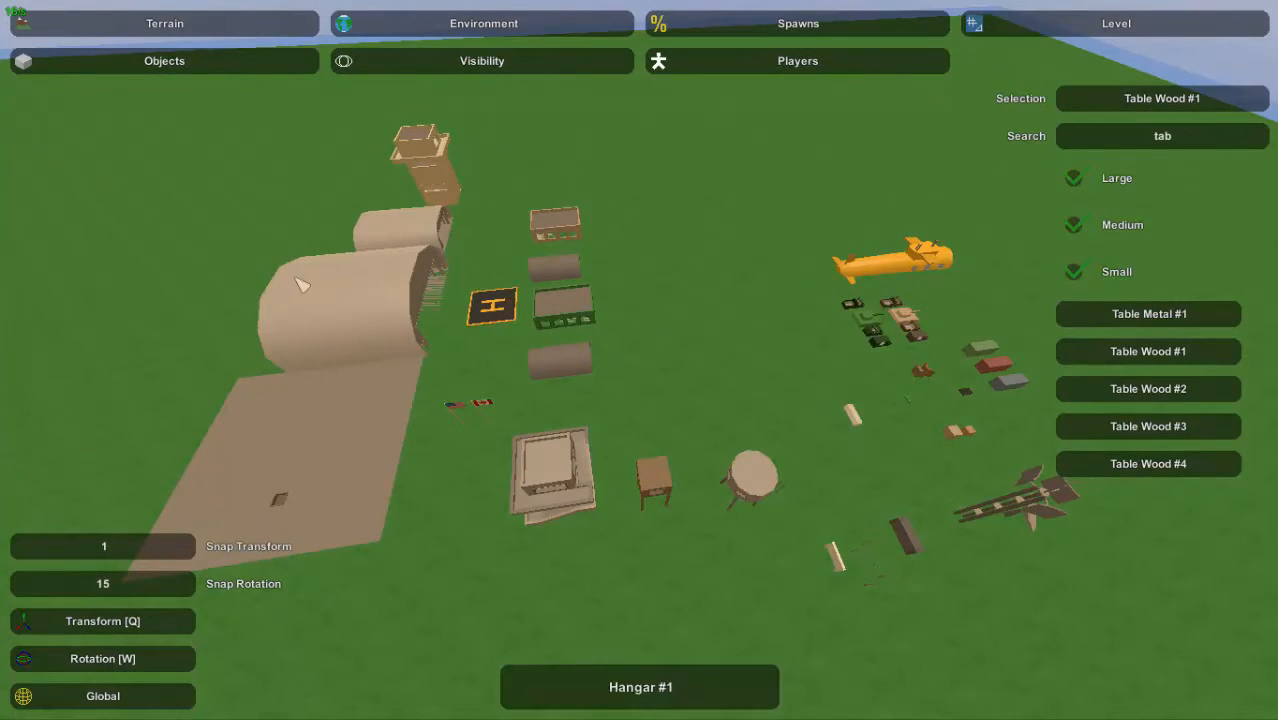
right_drag(545, 318, 738, 404)
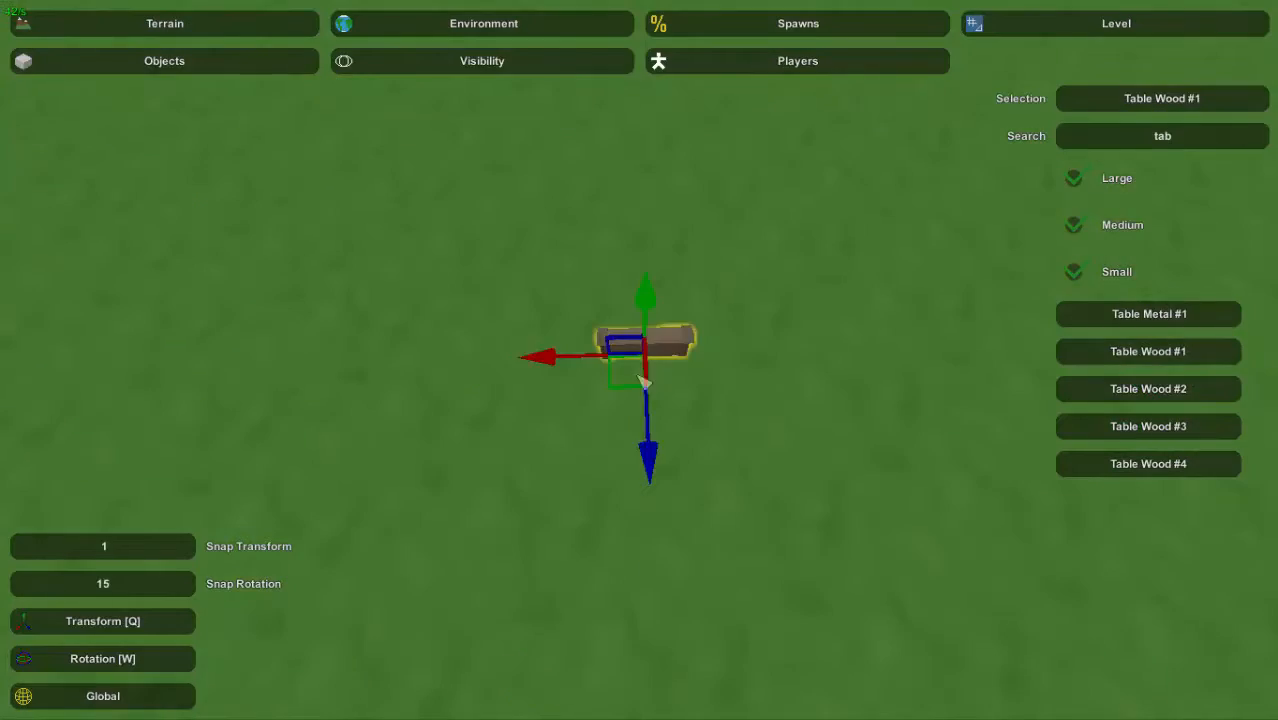
Place copies of the barrier wall segment in a straight line, leaving an entrance gap between two of them
right_drag(628, 362, 518, 291)
key(d)
drag(635, 328, 668, 360)
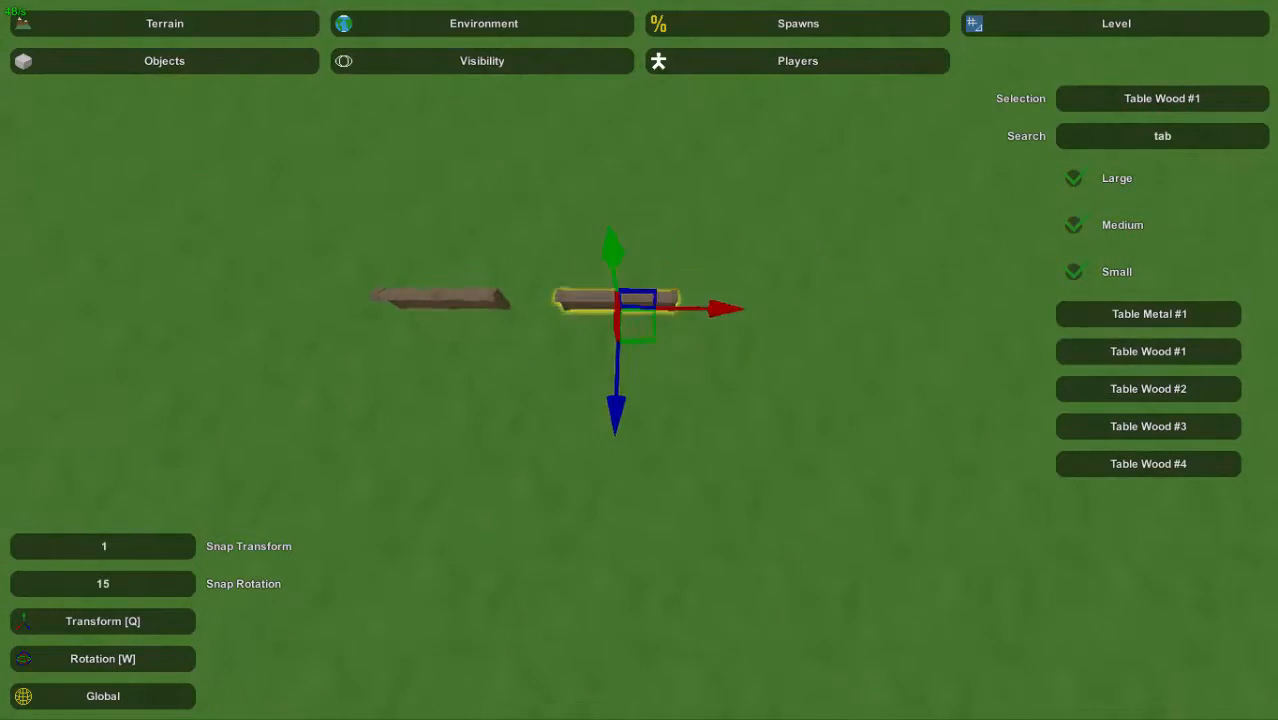
drag(552, 326, 752, 346)
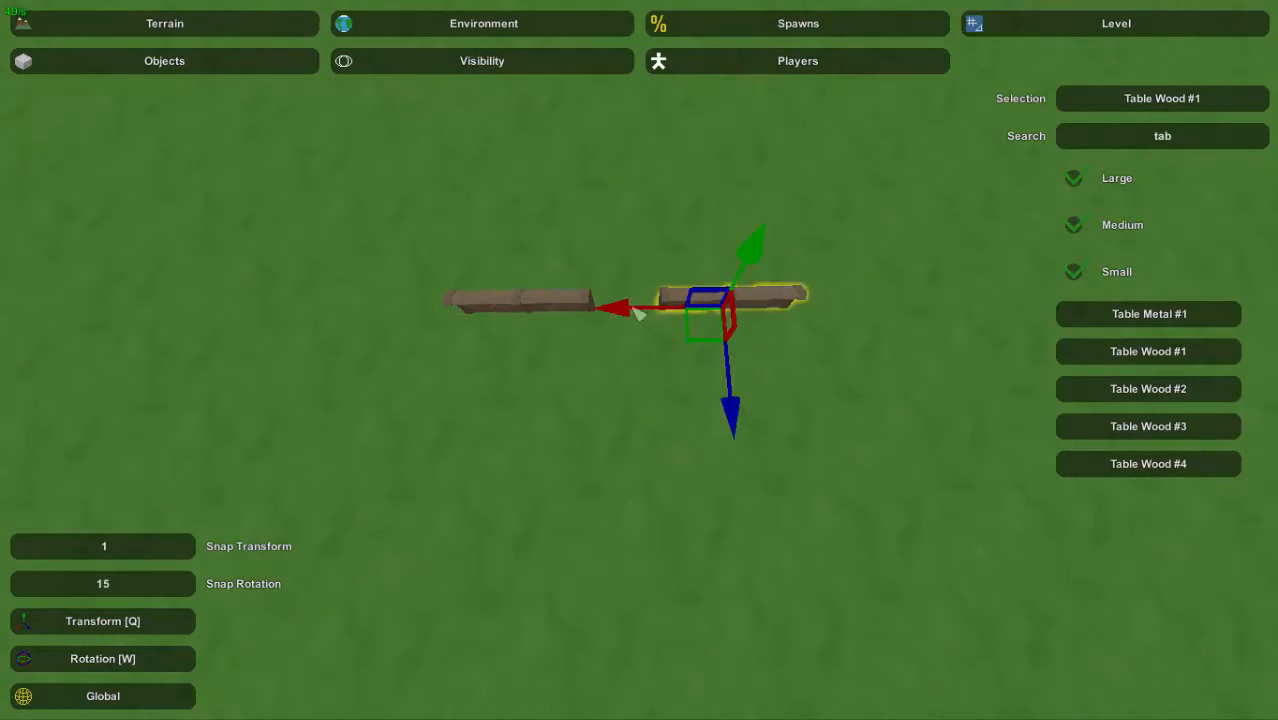
Duplicate the joined wall segments and place the copy end to end to lengthen the entrance-side row
shift+click(604, 391)
key(ctrl+c)
key(ctrl+v)
drag(604, 392, 792, 418)
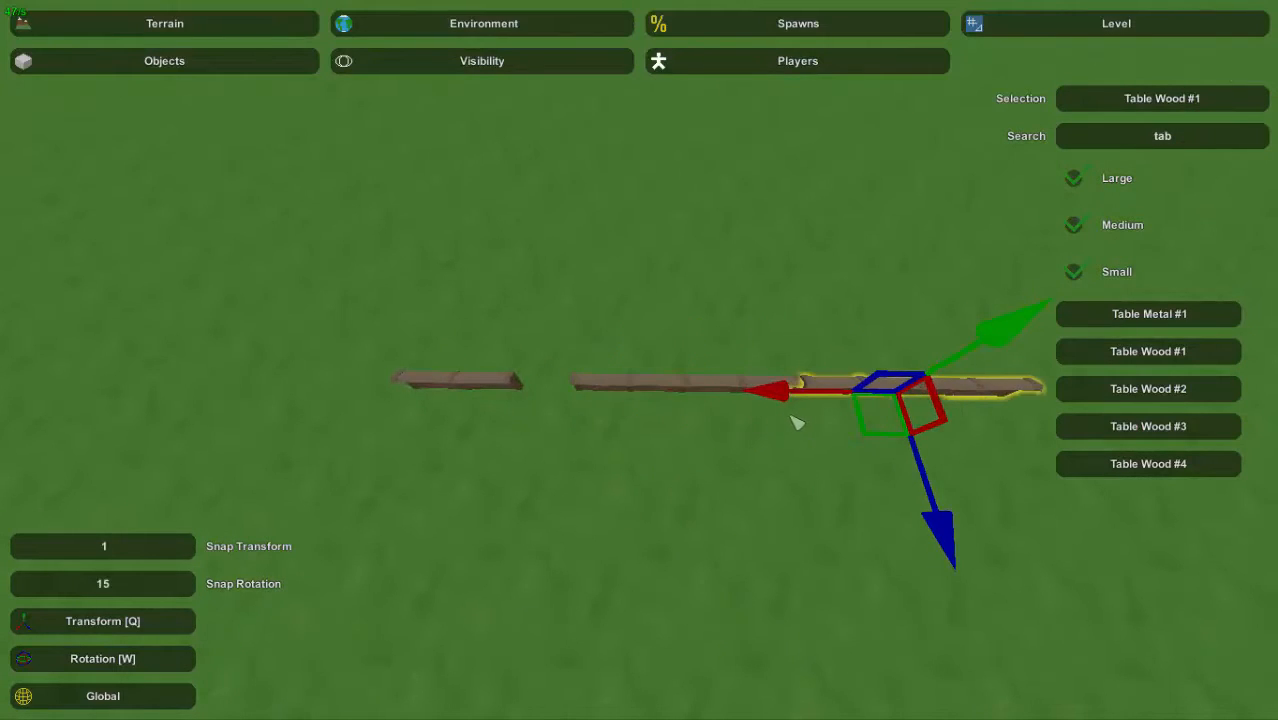
Copy the segment at the end of the wall row, rotate it perpendicular and fit it there to form the first corner
right_drag(792, 418, 700, 375)
key(a)
click(702, 377)
drag(677, 413, 543, 418)
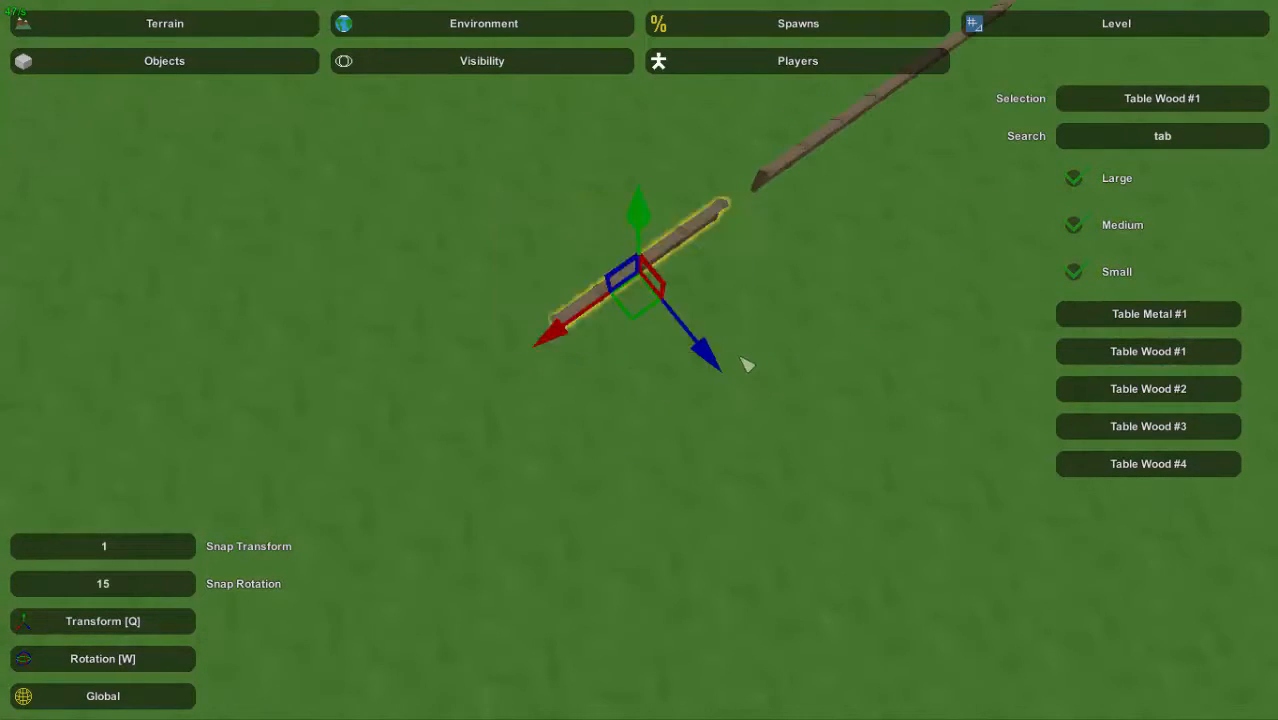
drag(639, 309, 641, 312)
key(w)
drag(392, 312, 465, 374)
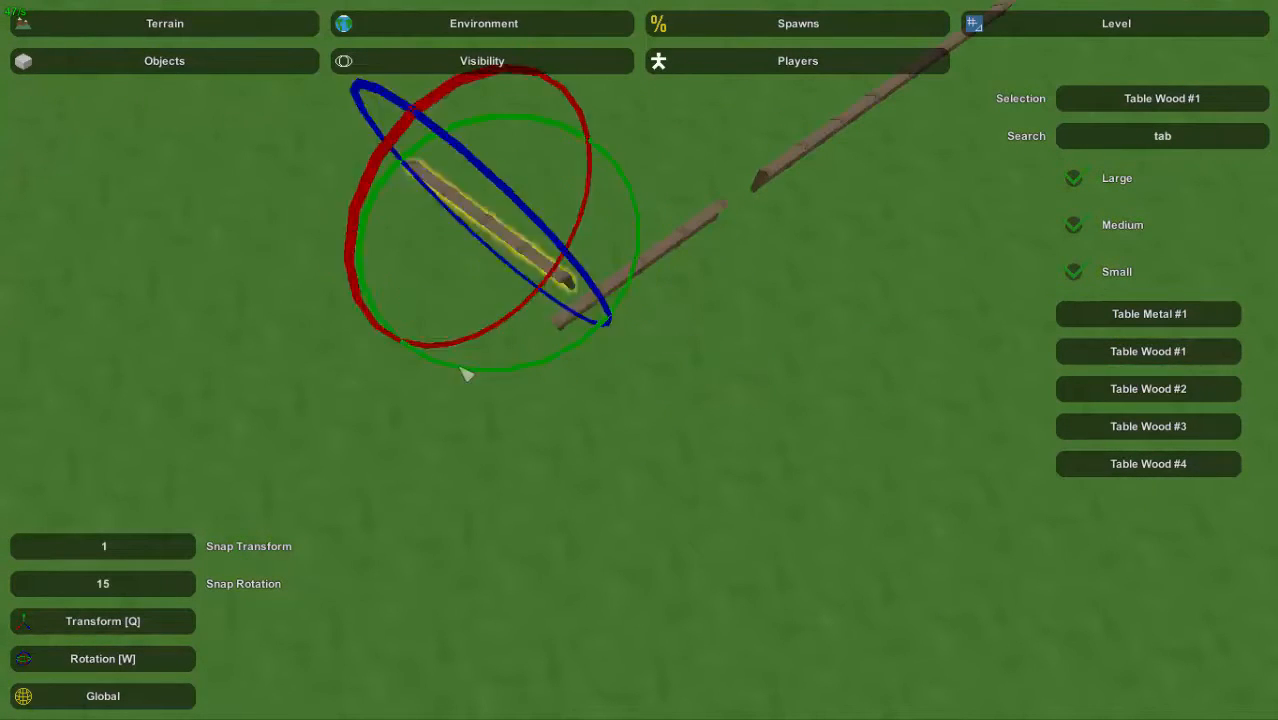
key(q)
drag(579, 334, 593, 353)
Extend the perpendicular second side with further wall copies and duplicate the long run for the next side
right_drag(593, 353, 720, 355)
key(a)
drag(573, 449, 551, 457)
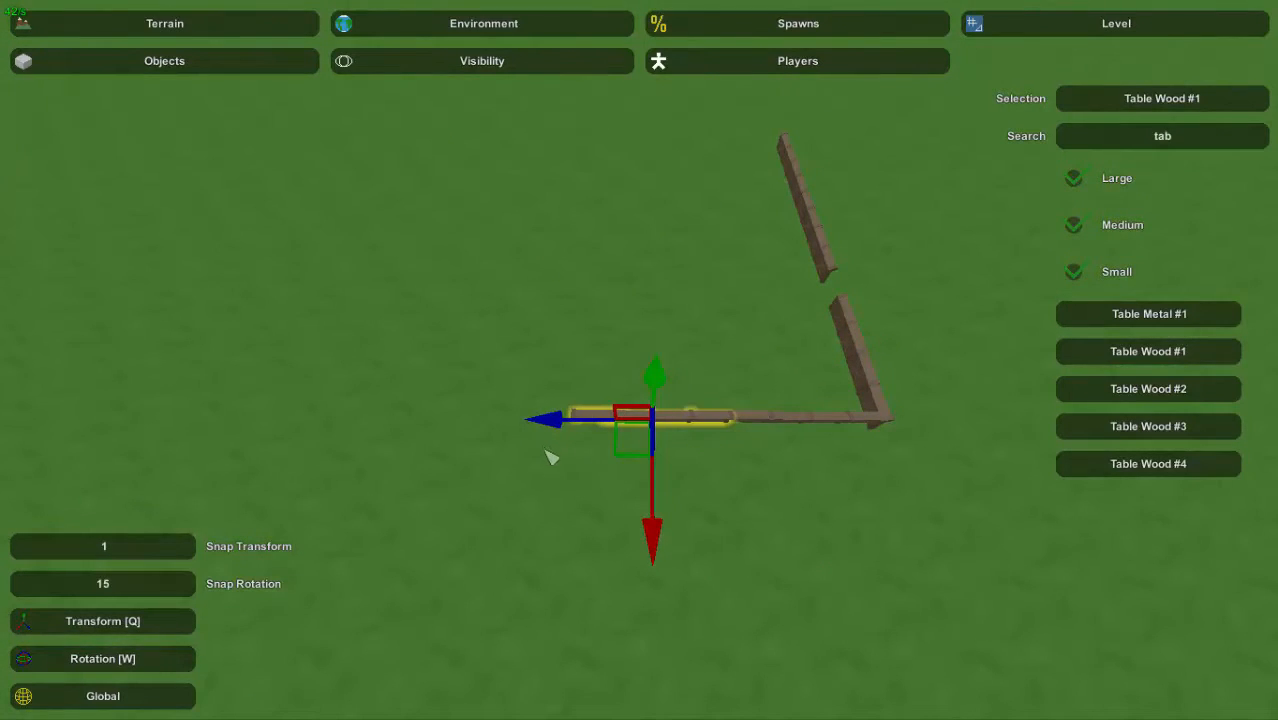
right_drag(415, 447, 658, 370)
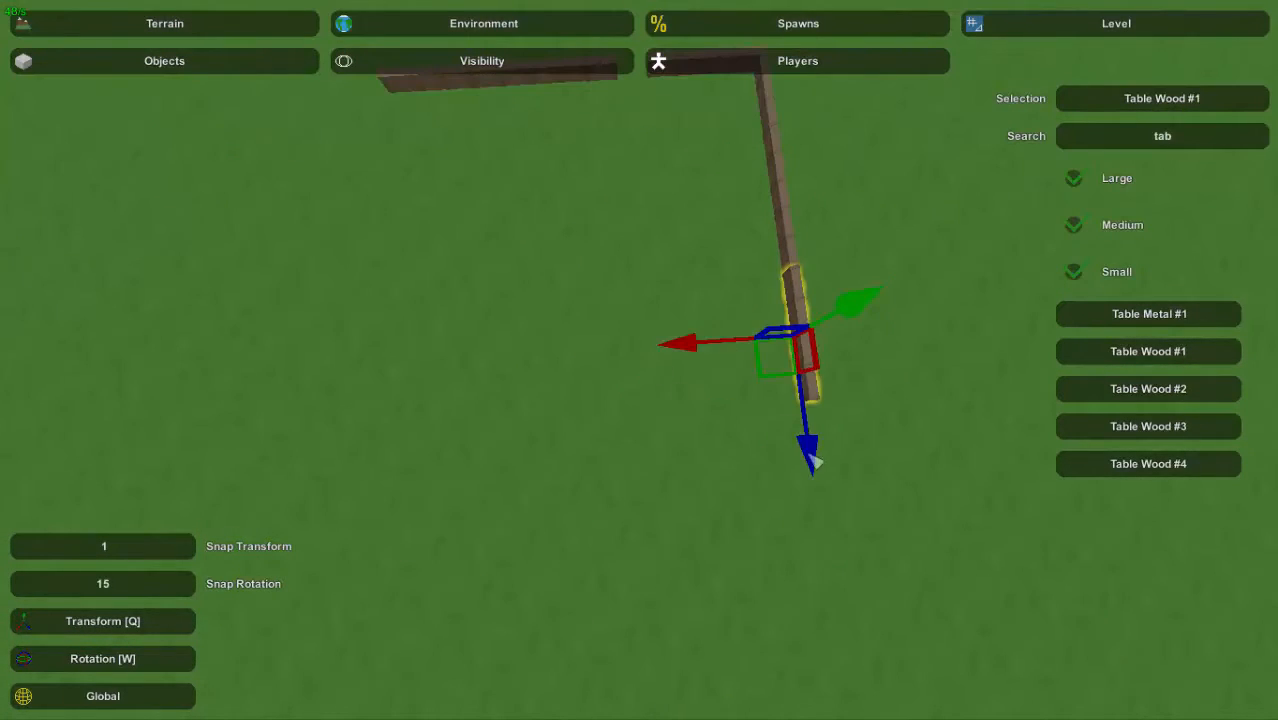
right_drag(815, 590, 628, 366)
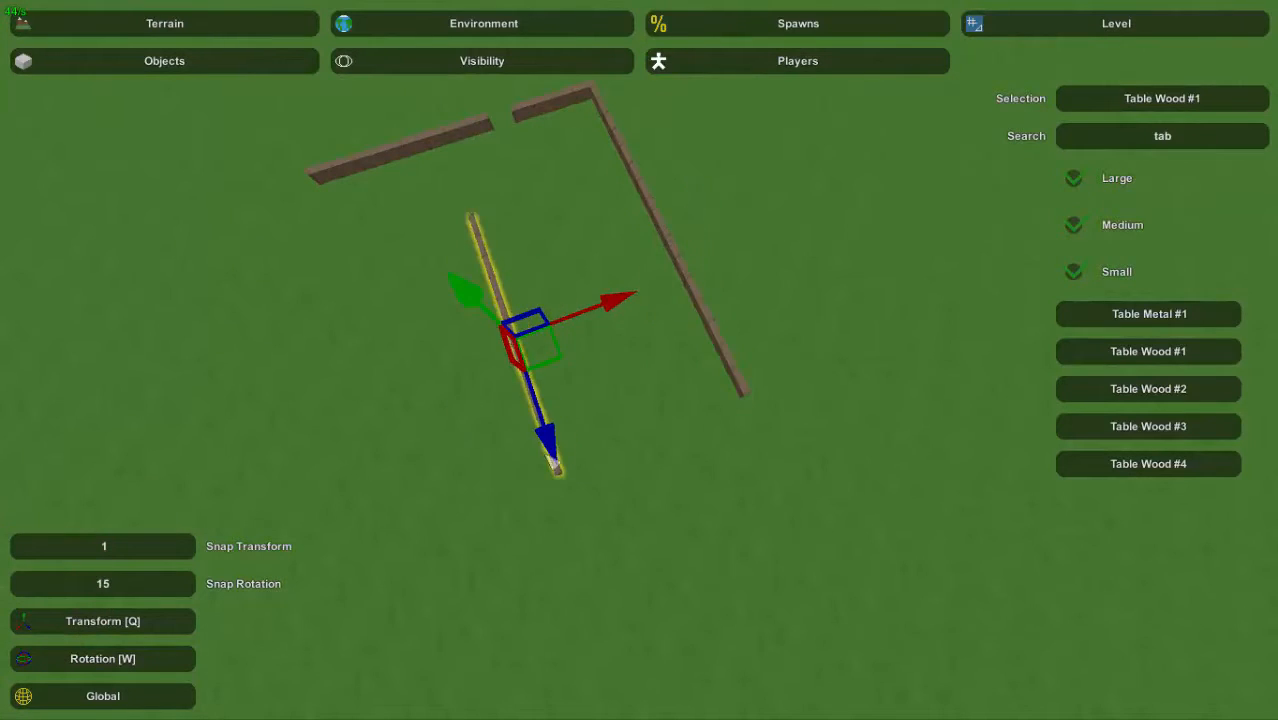
Rotate the copied long wall run perpendicular and join it to the second side's far end as the third side
drag(628, 600, 713, 557)
right_drag(713, 557, 614, 388)
key(q)
drag(556, 443, 571, 460)
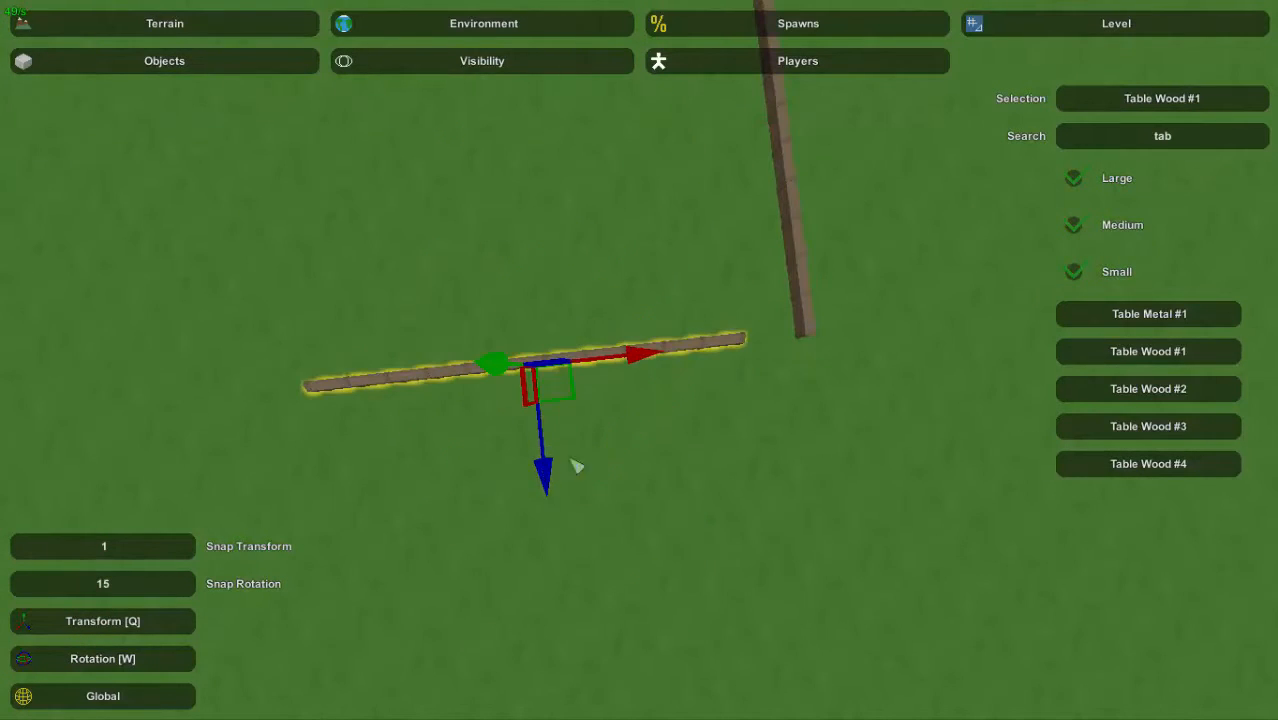
right_drag(716, 367, 424, 331)
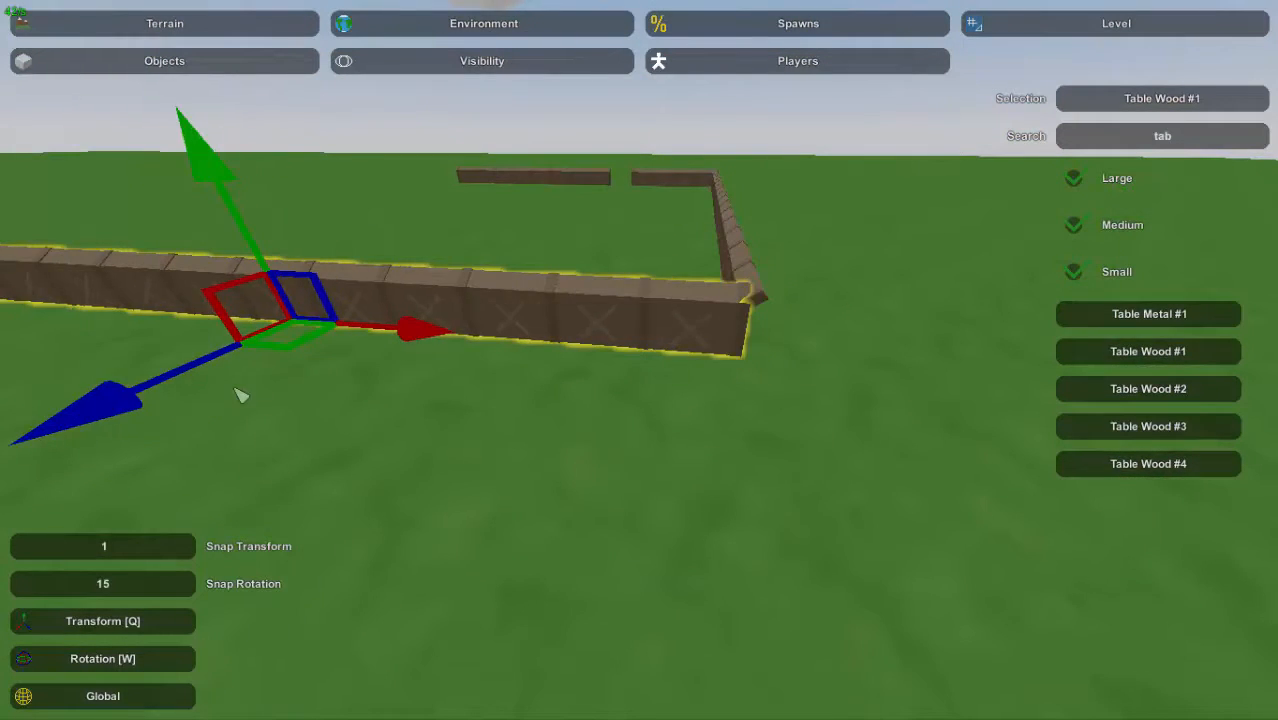
Copy the wall segment at the free end of the third side and move the copy toward the open fourth side
key(w)
mouse_move(342, 380)
mouse_down()
mouse_move(218, 406)
mouse_move(335, 383)
mouse_up()
right_drag(335, 383, 330, 410)
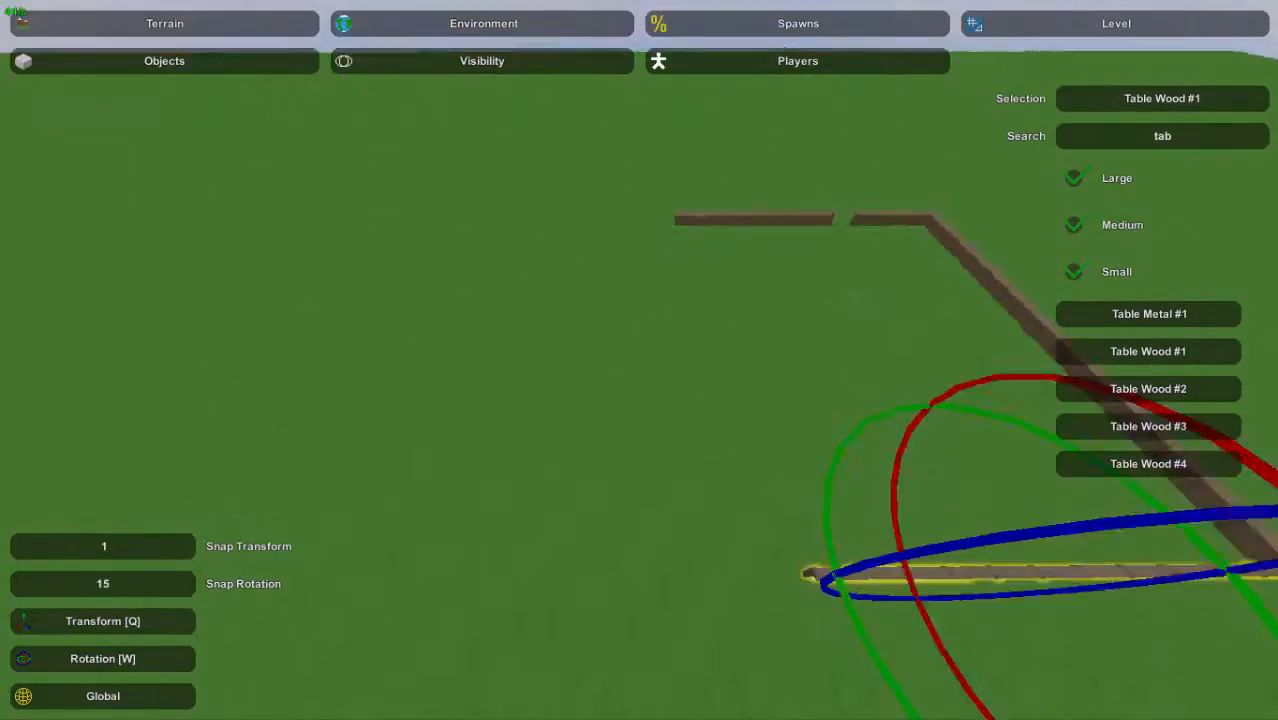
right_drag(640, 360, 672, 400)
click(676, 490)
right_drag(510, 525, 560, 610)
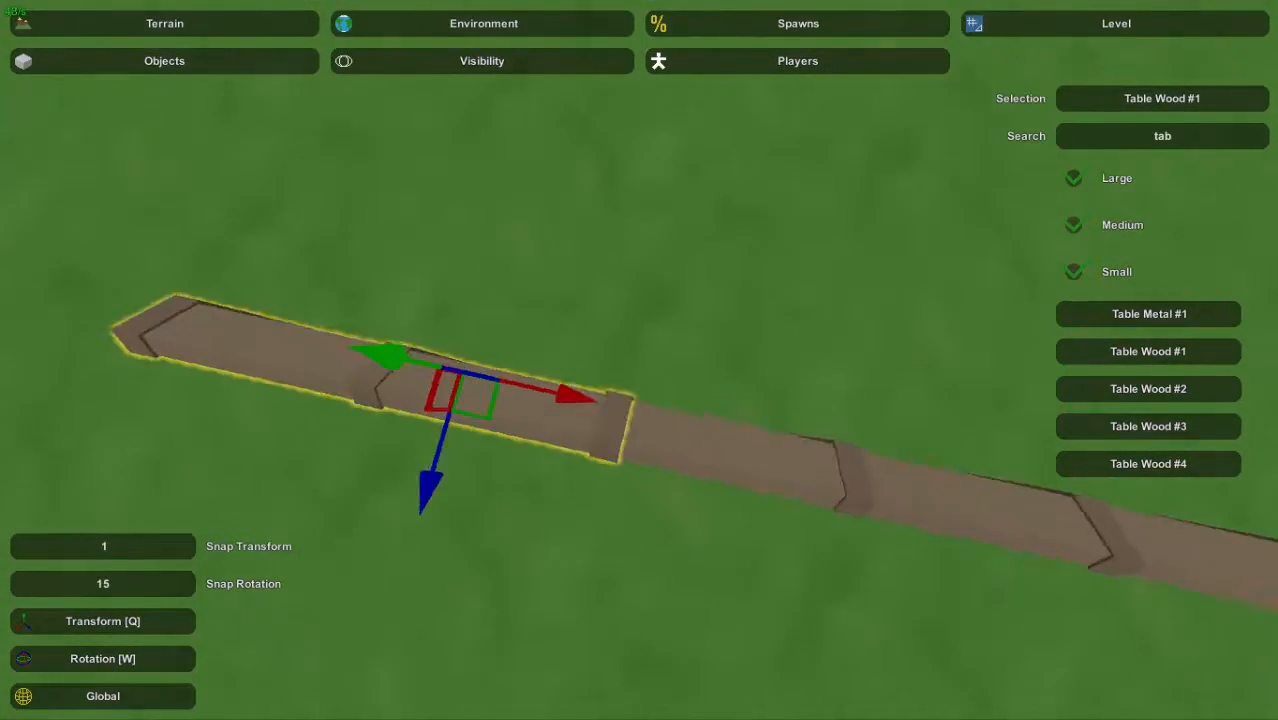
click(610, 335)
right_drag(610, 335, 780, 340)
drag(669, 310, 751, 313)
key(w)
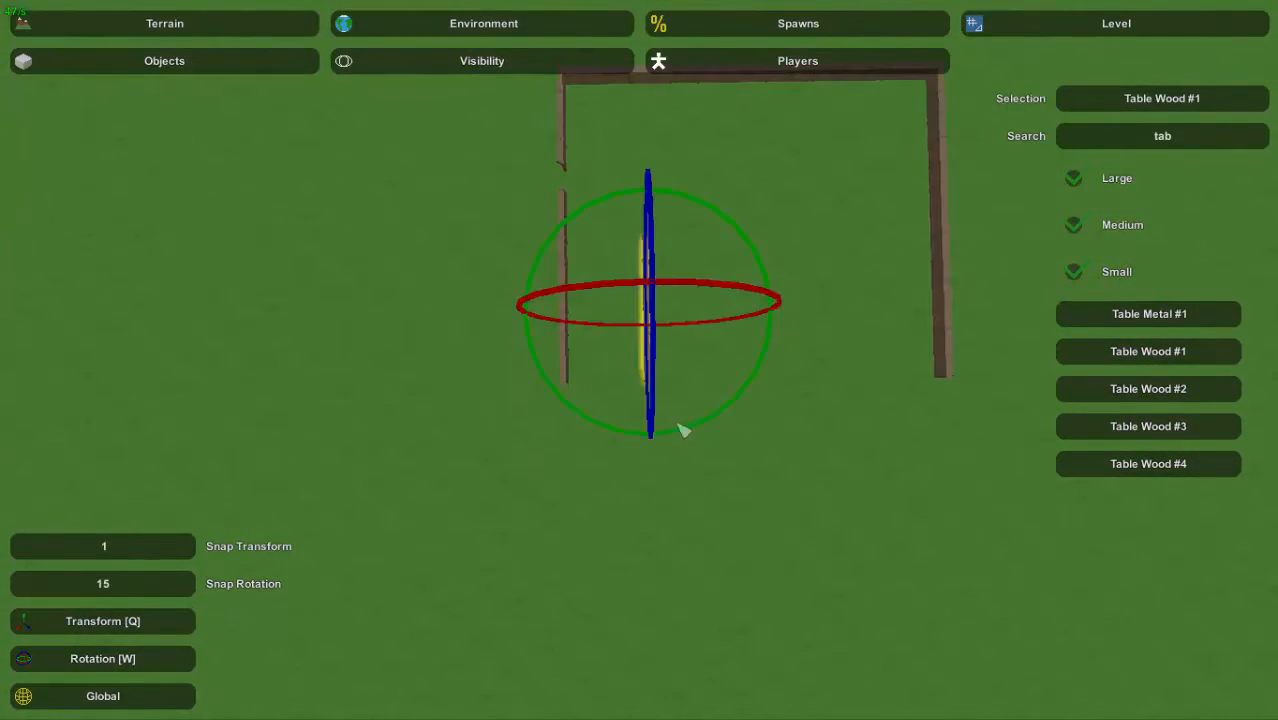
key(q)
drag(649, 410, 650, 486)
Rotate the copied segment perpendicular and repeat it across the open fourth side to close the wall rectangle
right_drag(650, 486, 800, 290)
drag(783, 243, 654, 262)
key(w)
right_drag(654, 262, 654, 400)
drag(483, 376, 559, 170)
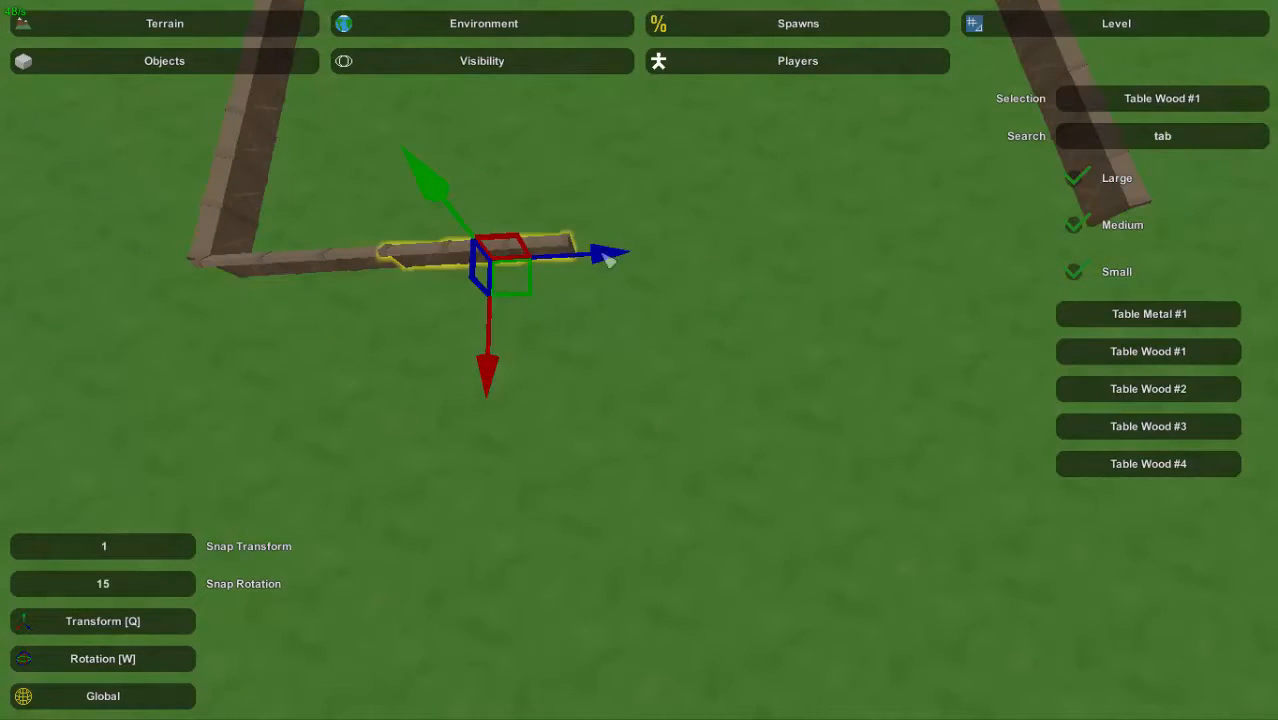
drag(547, 270, 648, 277)
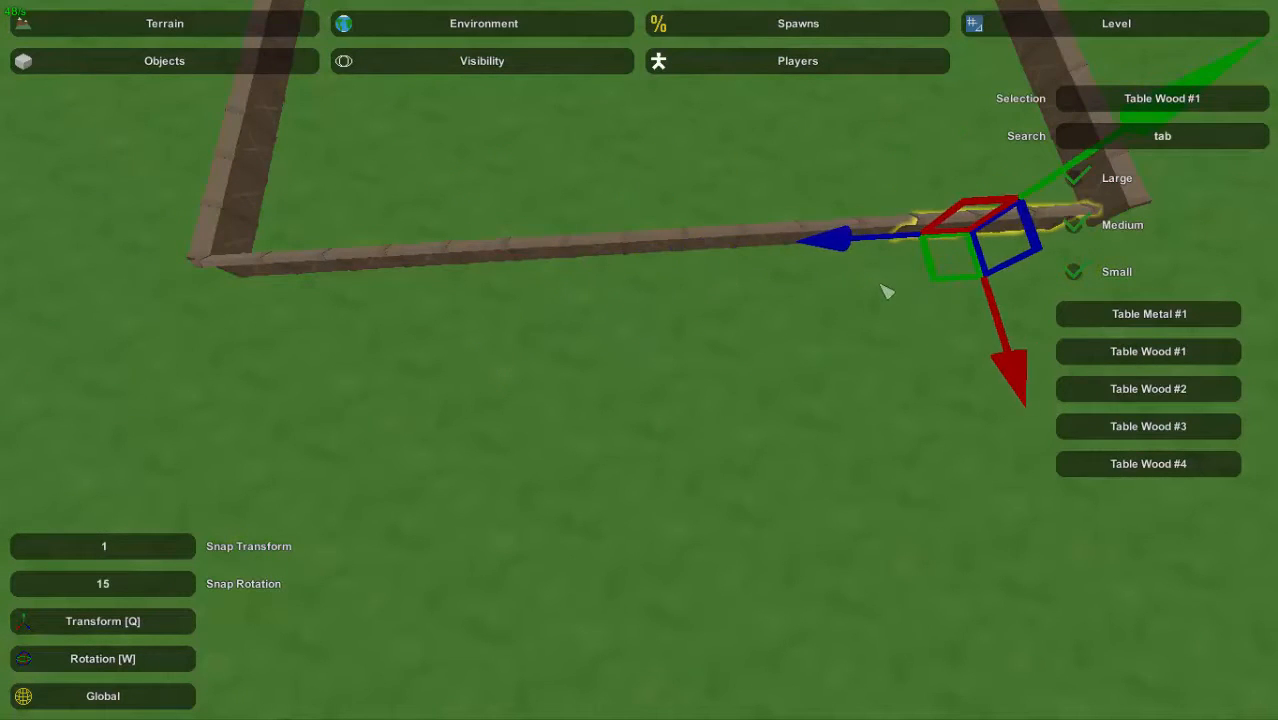
Delete the surplus wall segments where the closing row meets the side wall
right_drag(882, 286, 643, 364)
key(w)
drag(183, 276, 855, 382)
key(Delete)
click(724, 350)
right_drag(855, 382, 716, 280)
Select the closing wall row with its adjoining side segments and shift it sideways to line up the enclosure
key(w)
key(s)
drag(830, 497, 384, 312)
shift+drag(578, 470, 43, 122)
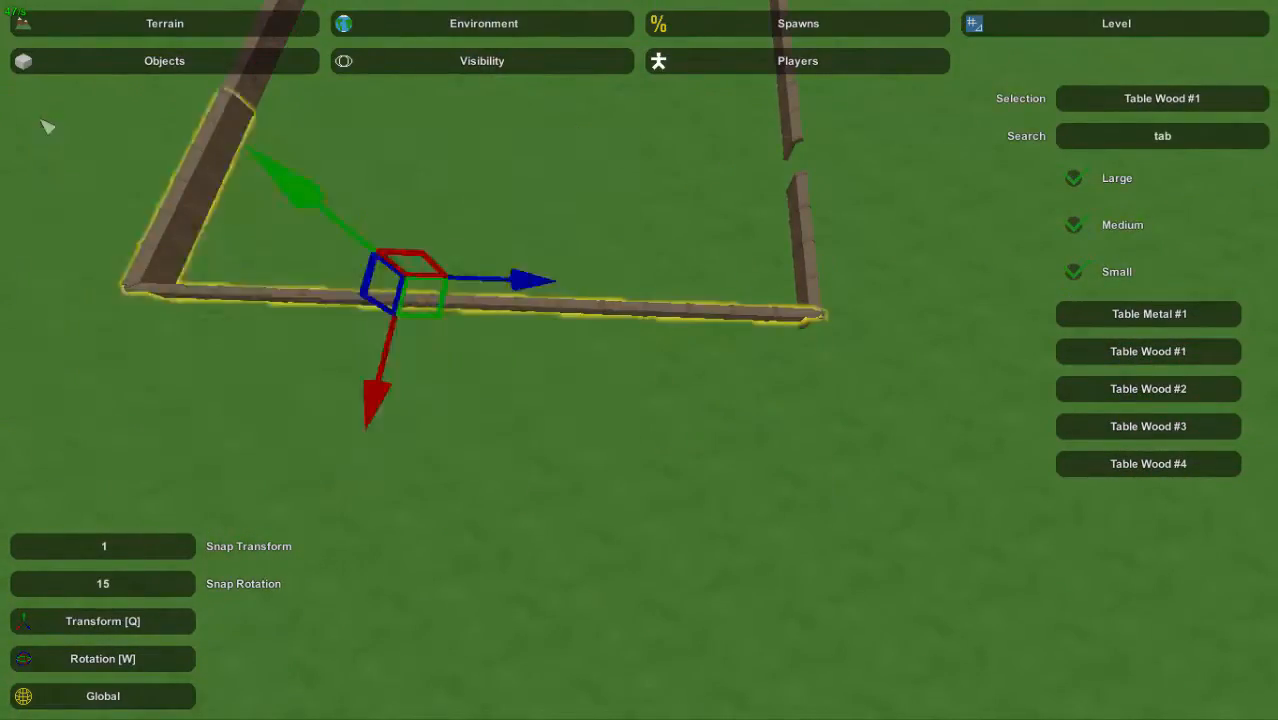
right_drag(43, 122, 407, 328)
shift+drag(319, 337, 505, 183)
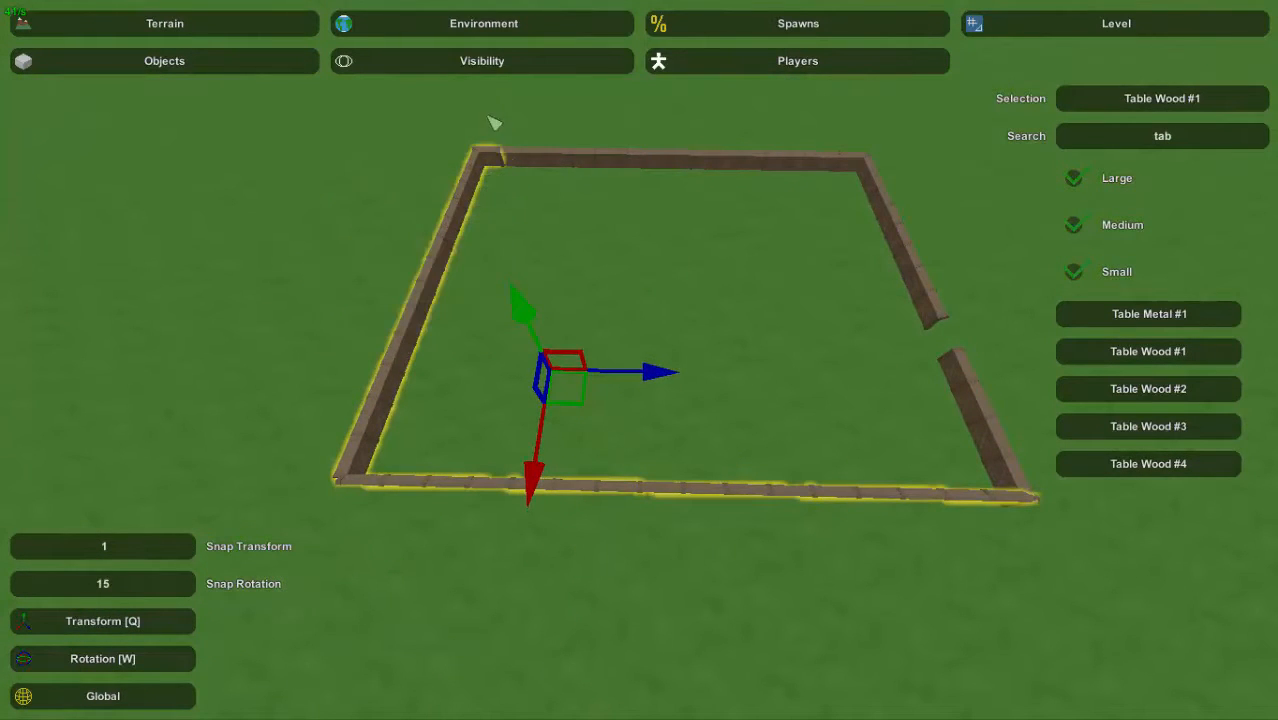
drag(389, 165, 631, 576)
mouse_move(631, 576)
right_down()
mouse_move(700, 600)
mouse_move(639, 560)
right_up()
drag(344, 310, 854, 549)
drag(718, 380, 708, 380)
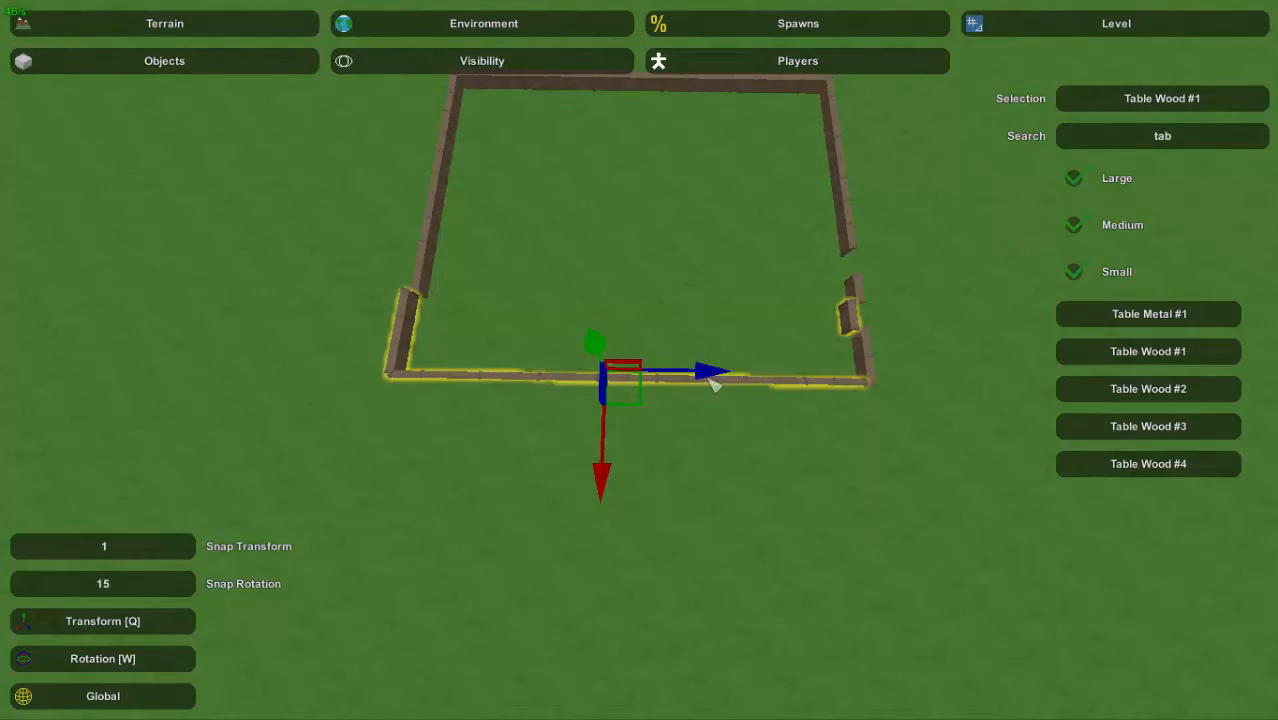
Position and orient a wire fence segment just outside a corner of the walled enclosure
key(w)
right_drag(708, 380, 548, 286)
right_drag(639, 360, 600, 280)
drag(556, 281, 751, 470)
drag(765, 366, 750, 377)
right_drag(750, 377, 645, 373)
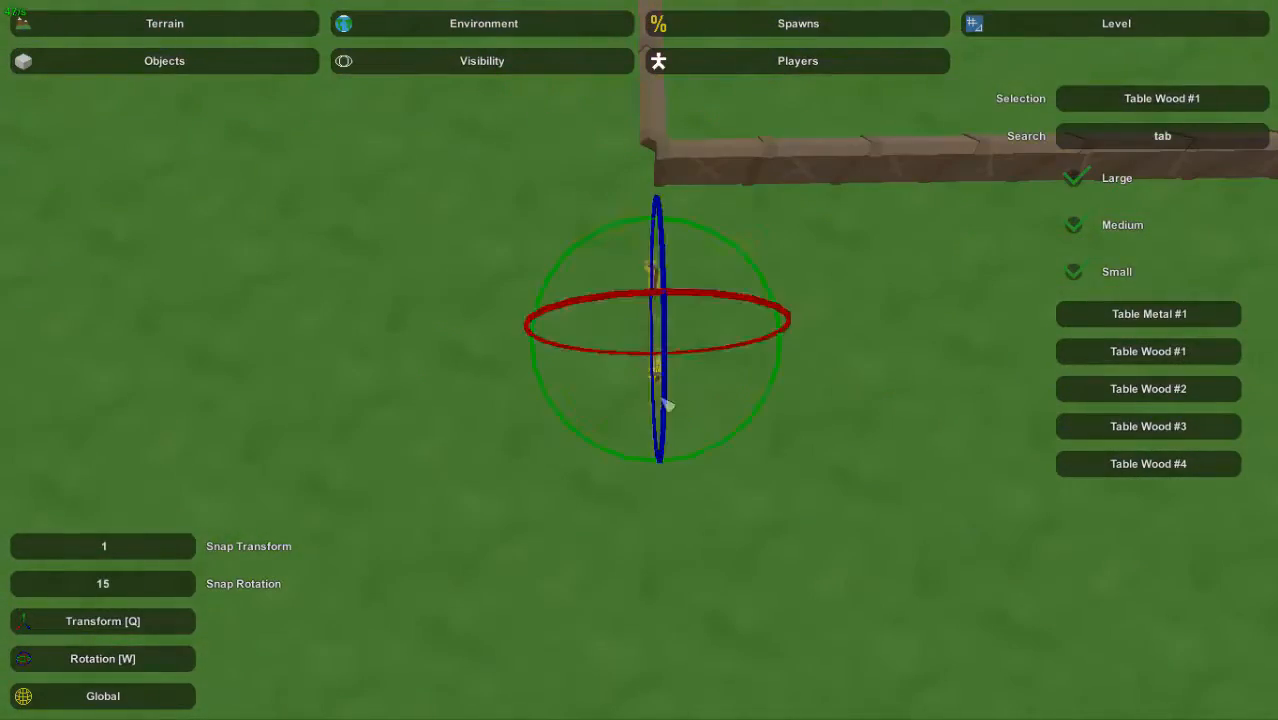
key(q)
Arrange the wire fence segments into an L-shaped corner outside the wall corner
right_drag(800, 425, 697, 457)
click(725, 380)
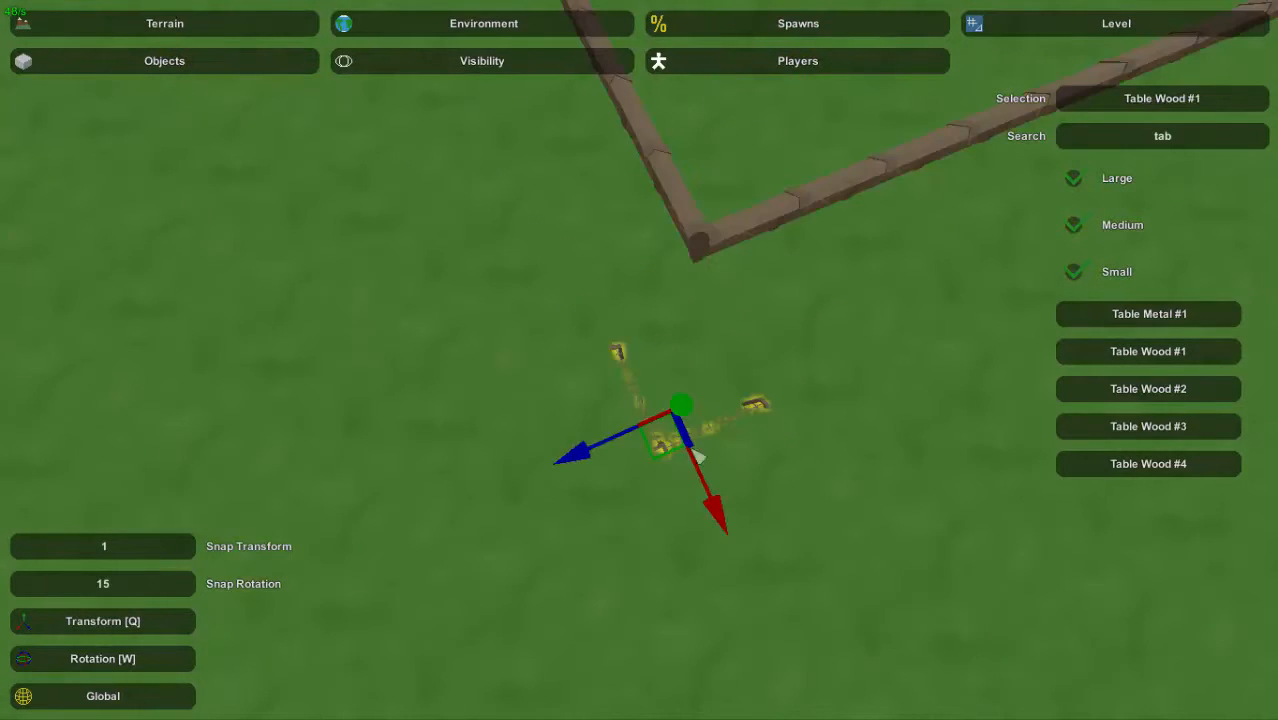
right_drag(707, 287, 740, 405)
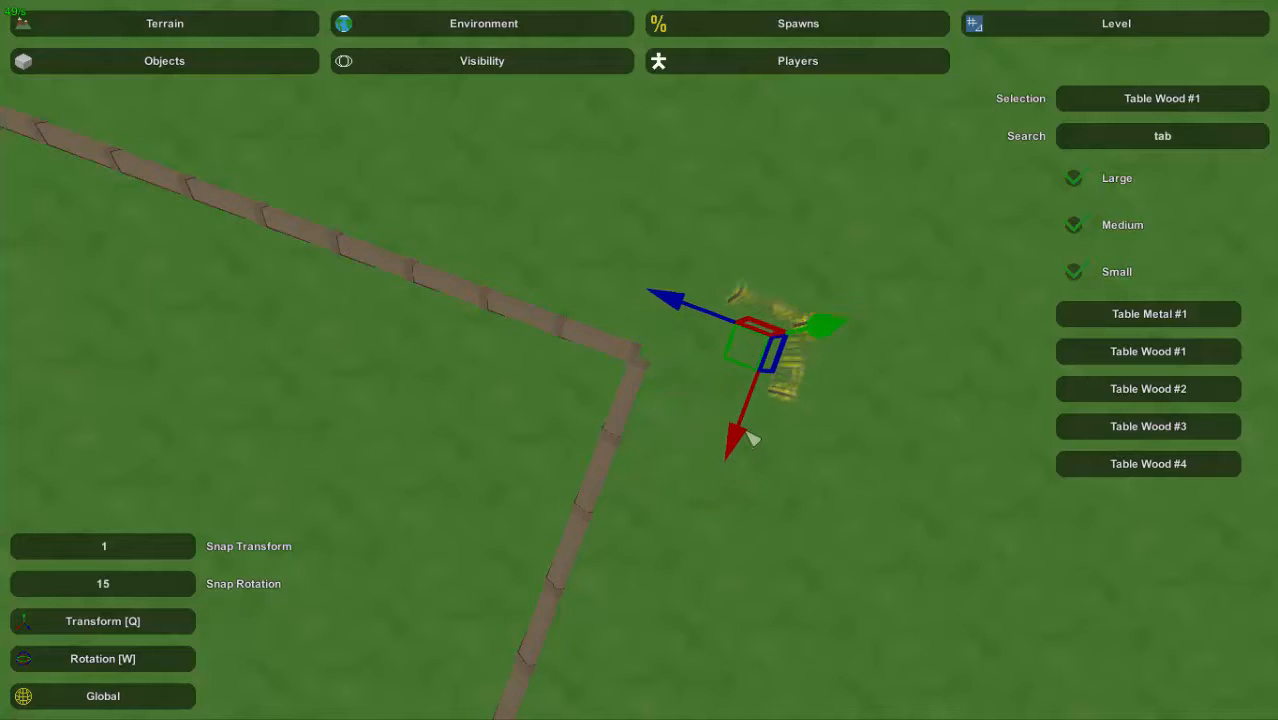
right_drag(762, 410, 640, 360)
Duplicate the box-selected fence segments and place the copy end to end with the fence corner
drag(522, 168, 902, 420)
key(ctrl+c)
key(ctrl+v)
drag(585, 260, 921, 280)
drag(1050, 395, 425, 160)
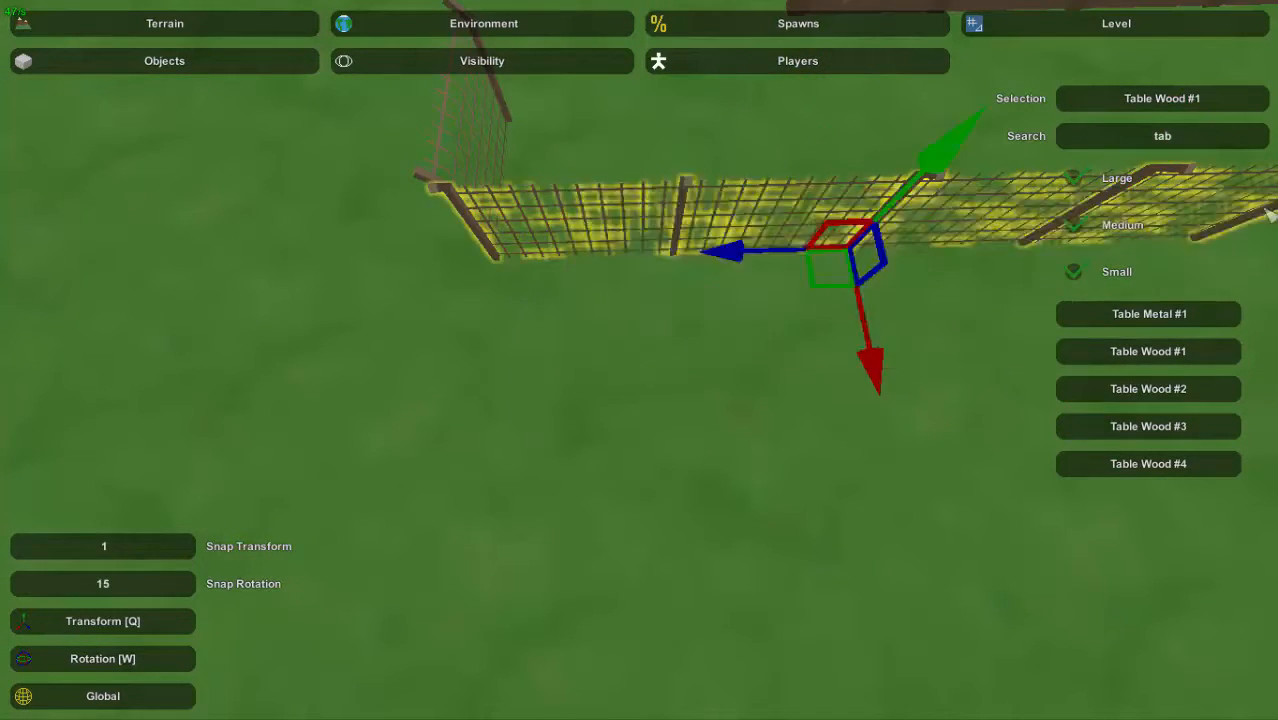
Continue the fence row with more copies parallel to the enclosure's first outer side
right_drag(640, 360, 540, 320)
right_drag(955, 322, 880, 330)
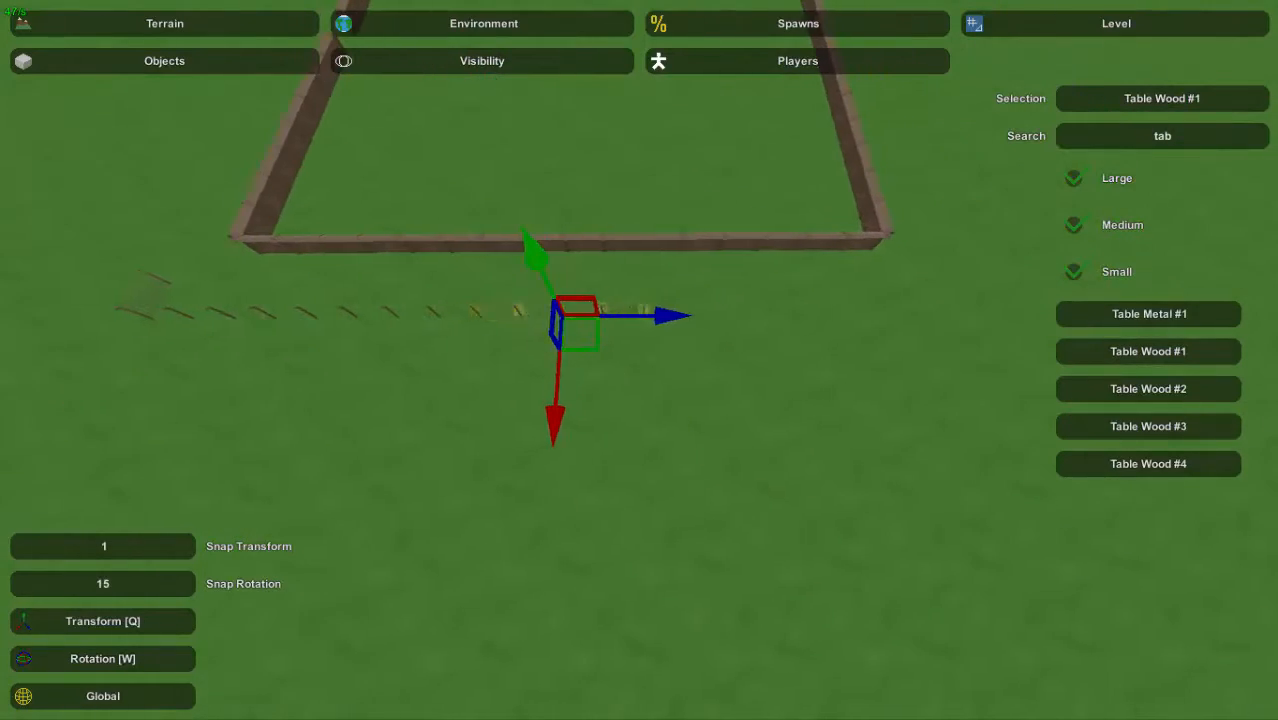
drag(855, 324, 790, 345)
right_drag(790, 345, 640, 360)
Set a perpendicular group of fence segments at the end of the first row to turn the corner
click(557, 338)
right_drag(557, 338, 680, 375)
drag(802, 476, 385, 308)
right_drag(385, 308, 528, 369)
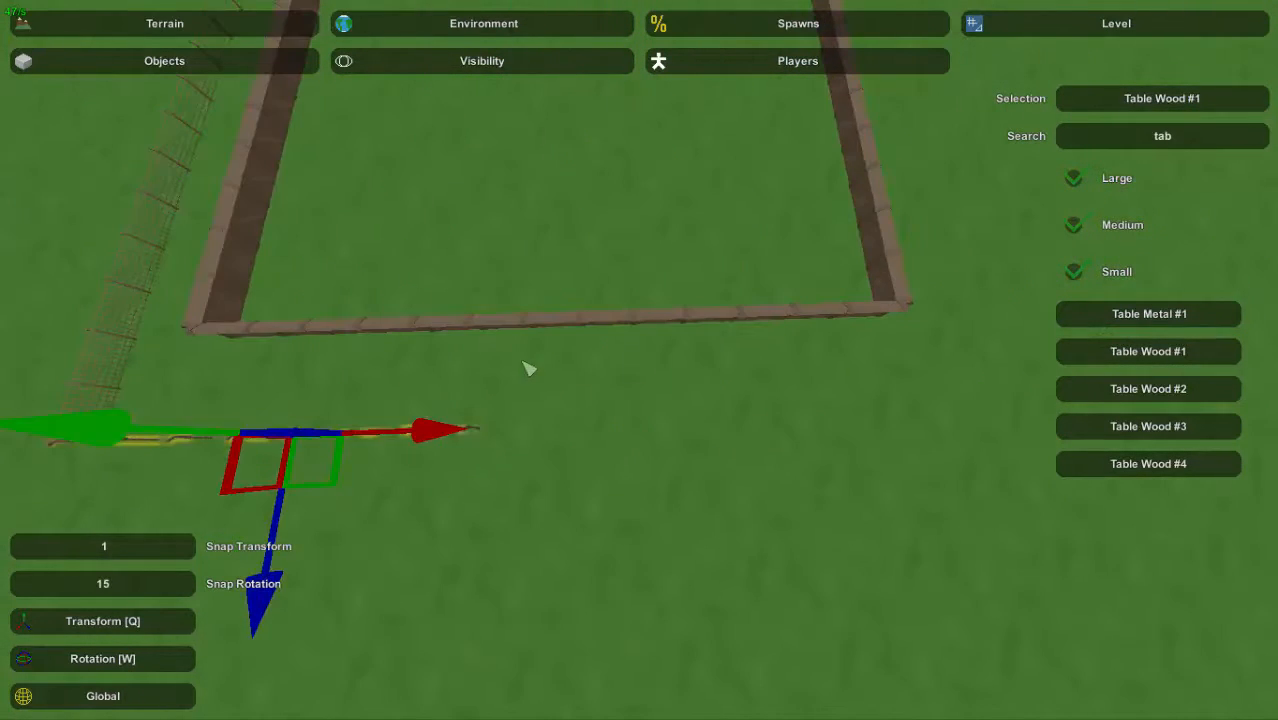
Extend the fence along the second side and move the end copy past the wall corner
right_drag(826, 457, 614, 397)
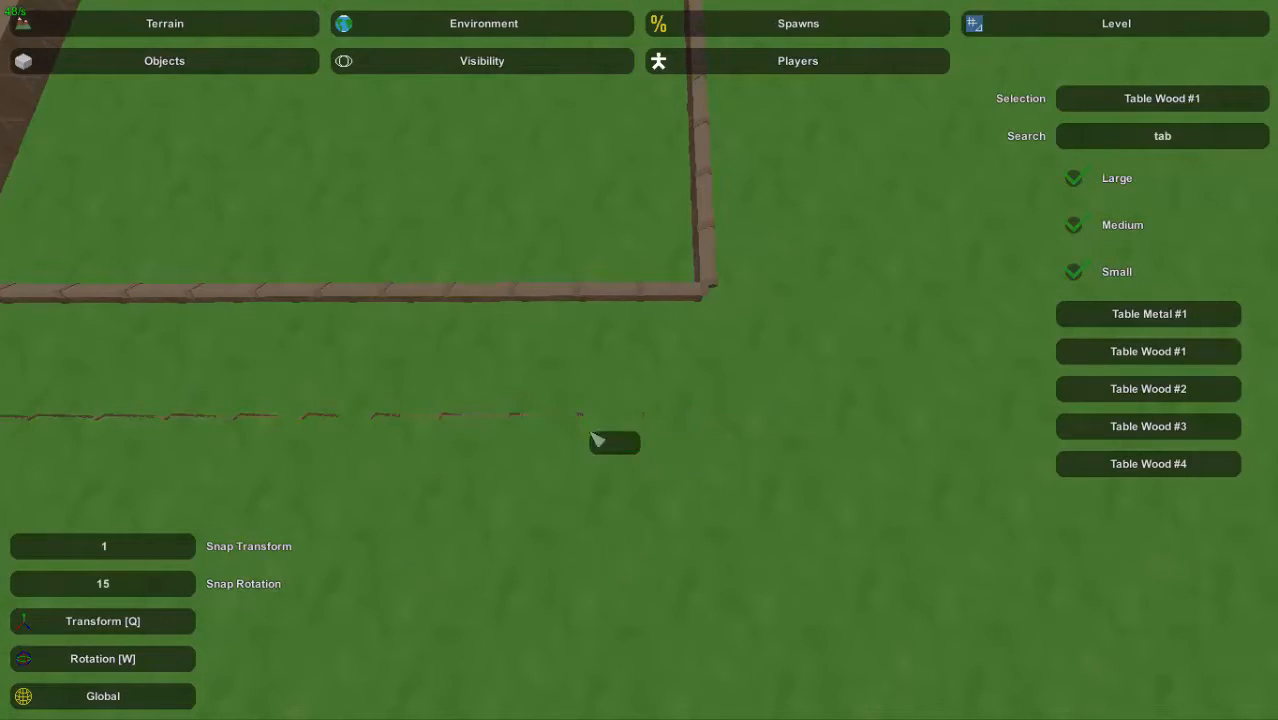
drag(793, 459, 719, 394)
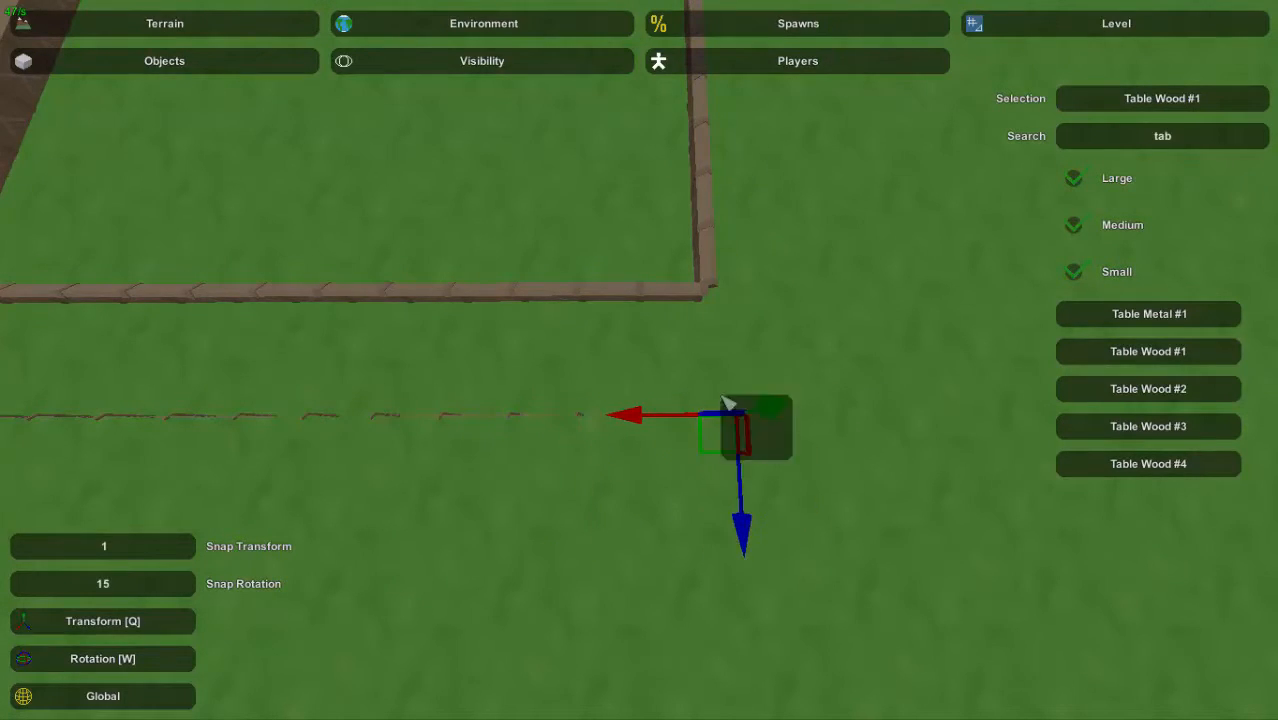
drag(630, 413, 688, 438)
right_drag(688, 440, 780, 400)
Box-select the fence copies by the third side and delete the surplus segments
drag(353, 390, 826, 254)
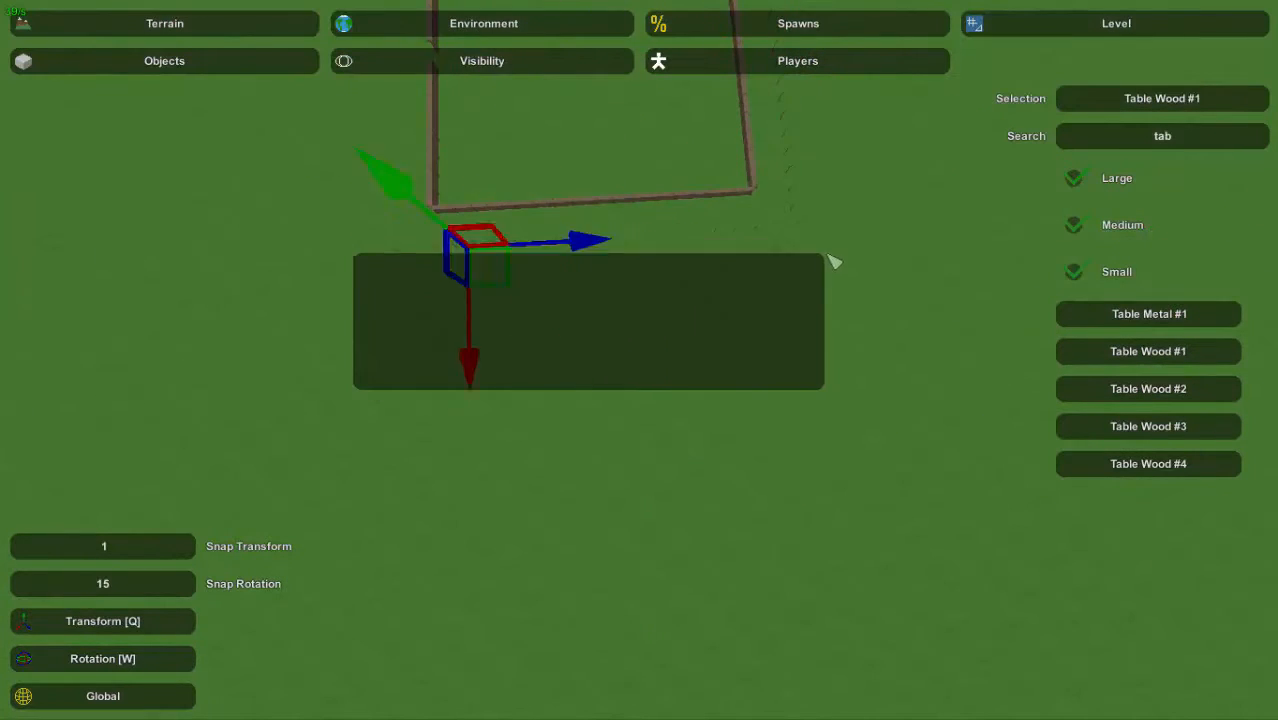
key(Delete)
right_drag(826, 254, 815, 214)
drag(394, 446, 814, 262)
right_drag(814, 262, 613, 372)
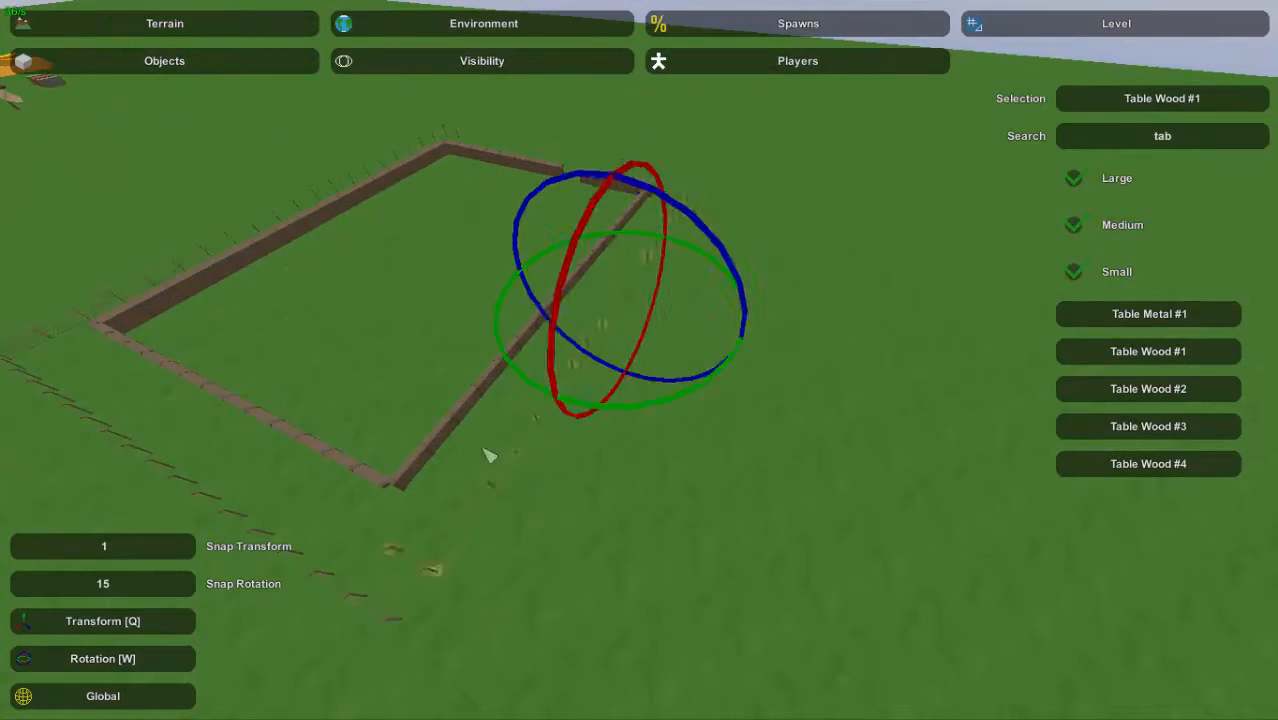
right_drag(570, 438, 560, 470)
key(Delete)
Duplicate the selected fence segments and move the copy along the enclosure's third side
drag(466, 406, 840, 234)
key(ctrl+c)
key(ctrl+v)
drag(770, 305, 930, 343)
drag(780, 427, 812, 297)
Align the copied fence segments with their row and extend it to the corner of the entrance side
key(w)
drag(818, 336, 926, 344)
key(q)
right_drag(876, 394, 640, 350)
drag(628, 326, 666, 311)
right_drag(670, 316, 596, 360)
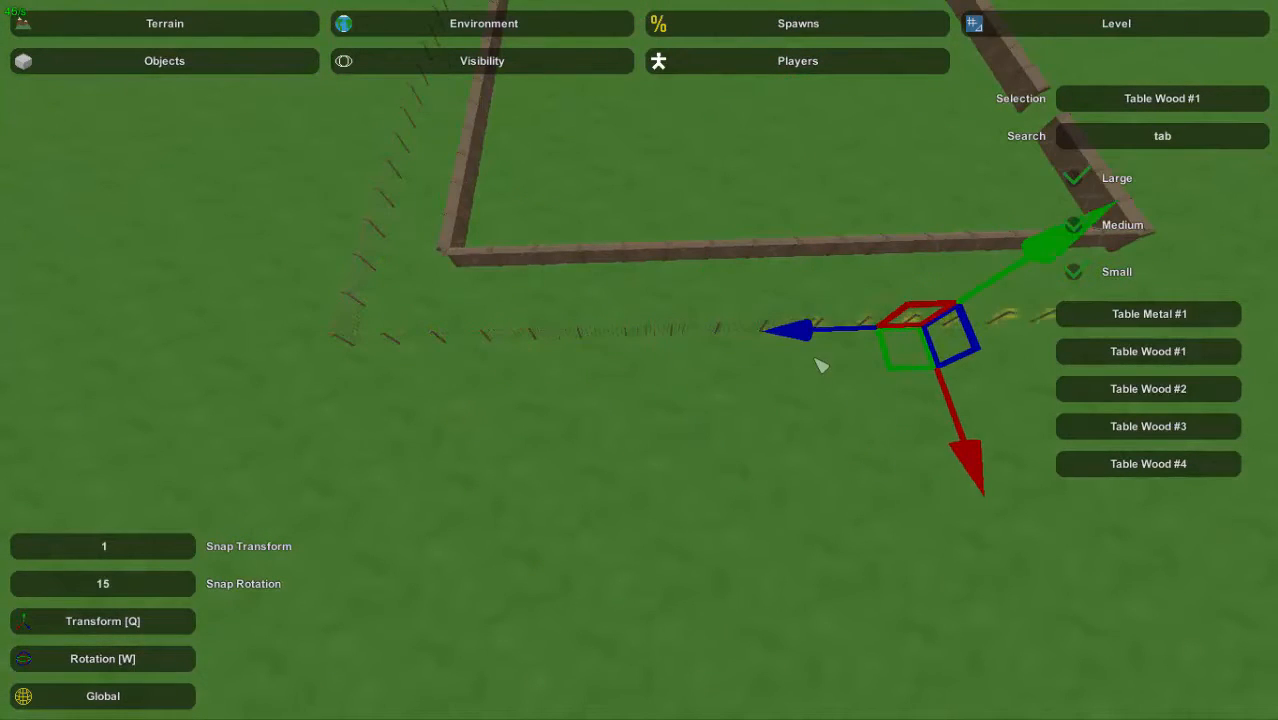
Move a fence group to the entrance-side corner and rotate it to turn onto that side
right_drag(815, 360, 640, 360)
drag(420, 345, 572, 349)
right_drag(572, 349, 672, 324)
key(w)
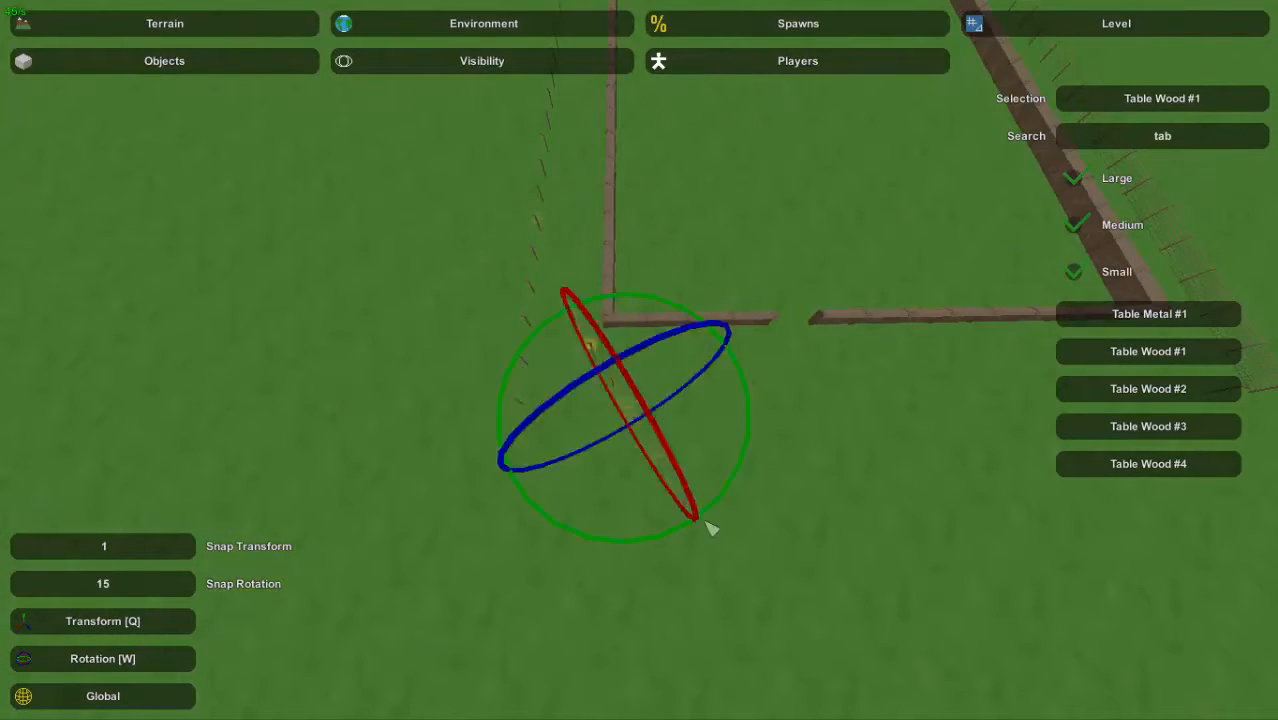
key(q)
Extend the fence row across the entrance side, leaving an opening, and select the segment beside the opening
right_drag(742, 405, 805, 404)
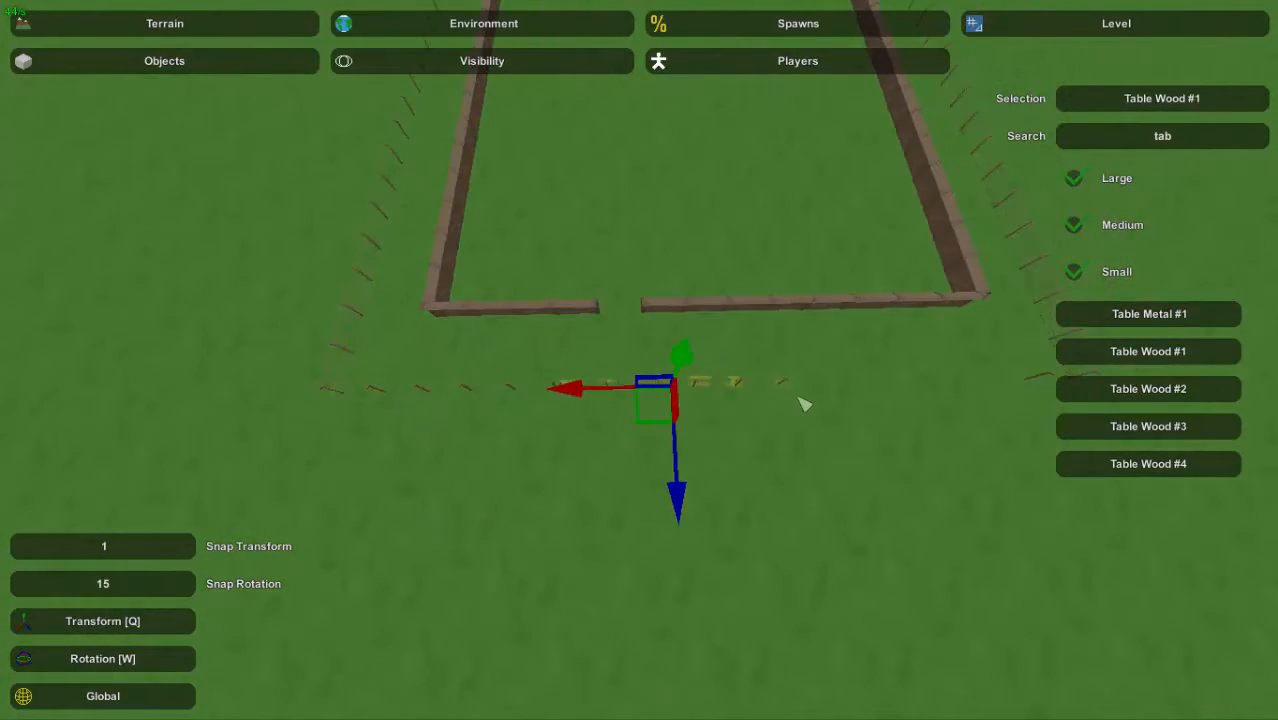
drag(610, 405, 785, 422)
key(w)
right_drag(785, 422, 638, 372)
click(638, 372)
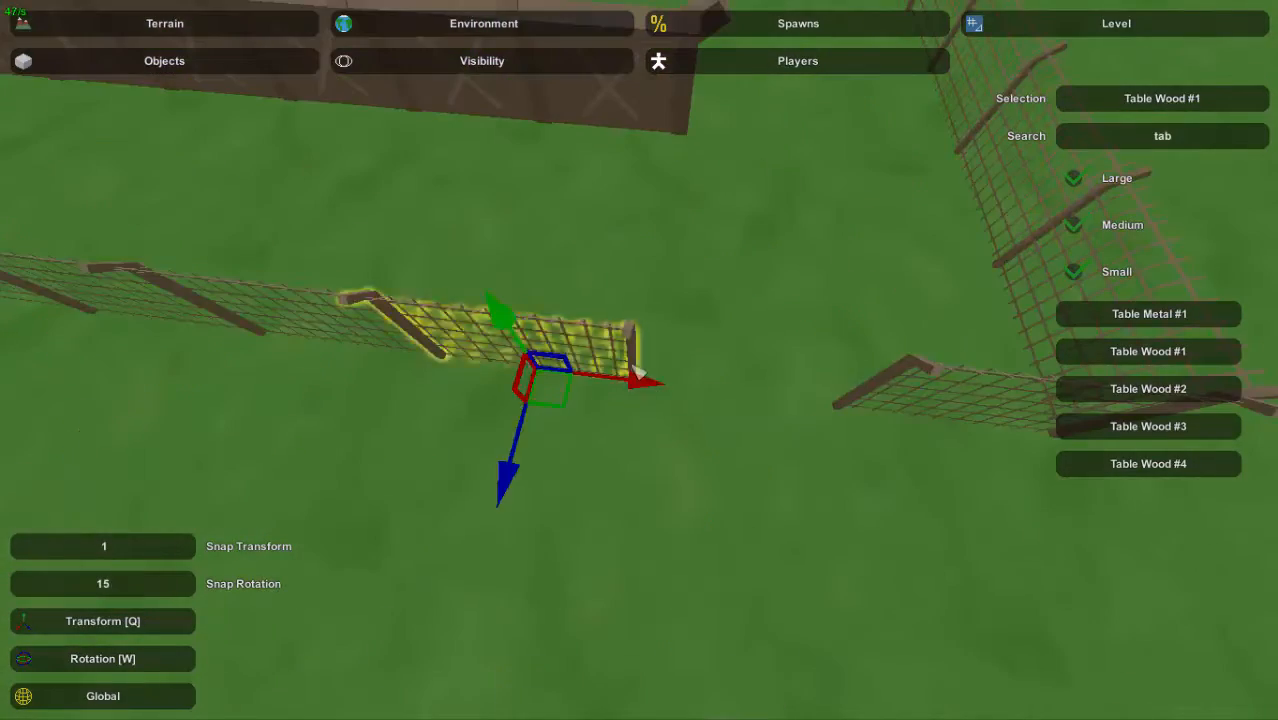
Adjust the wire fence segment beside the entrance opening to finish that end of the row
click(598, 415)
right_drag(598, 415, 638, 373)
key(a)
click(729, 408)
key(w)
right_drag(729, 408, 560, 330)
Select a watchtower and place copies at the corners between the barrier wall and the wire fence
click(388, 284)
key(w)
key(e)
key(w)
key(e)
key(e)
right_drag(645, 362, 820, 410)
key(w)
key(e)
right_drag(660, 403, 860, 403)
key(w)
key(e)
key(w)
right_drag(648, 416, 800, 436)
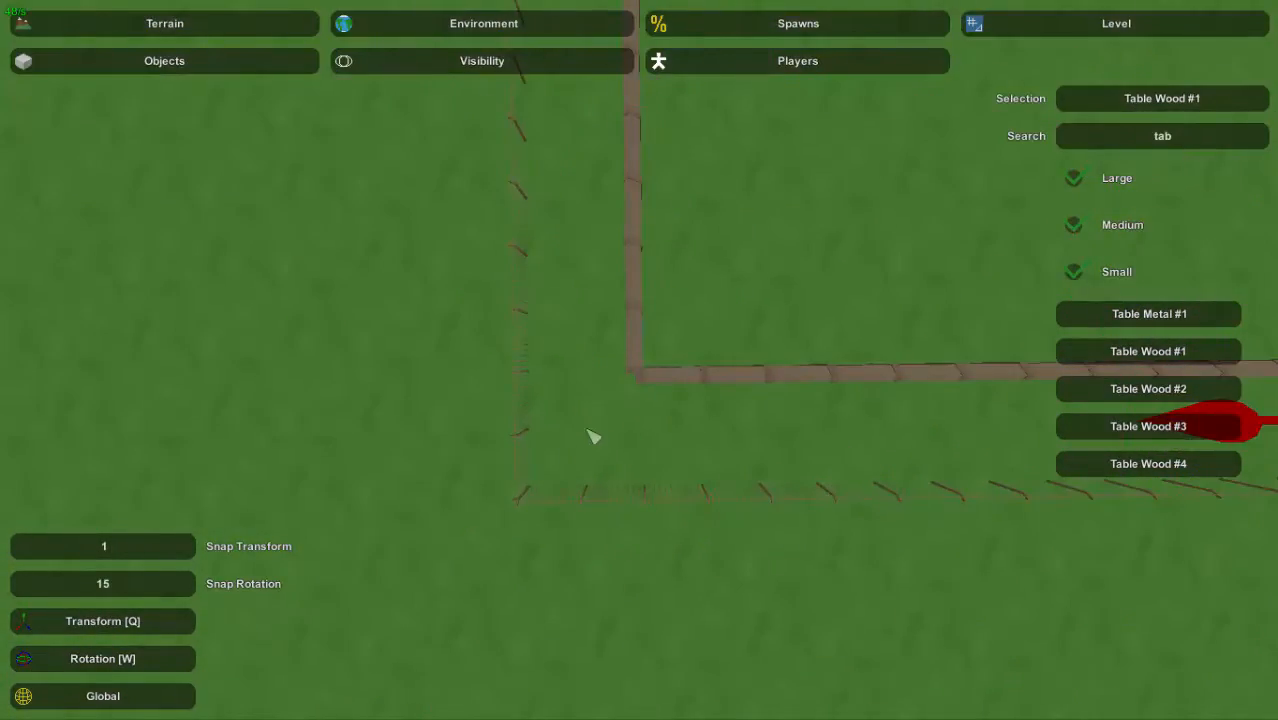
Place a watchtower at the remaining corner, just outside the barrier wall
right_drag(590, 432, 890, 420)
key(w)
drag(142, 262, 411, 452)
right_drag(411, 452, 760, 420)
key(w)
key(e)
click(459, 428)
click(583, 355)
Place an arched-roof hut inside a corner of the barrier wall and rotate it parallel to the walls, using 30-degree snapping
right_drag(583, 355, 731, 383)
key(w)
key(e)
click(731, 383)
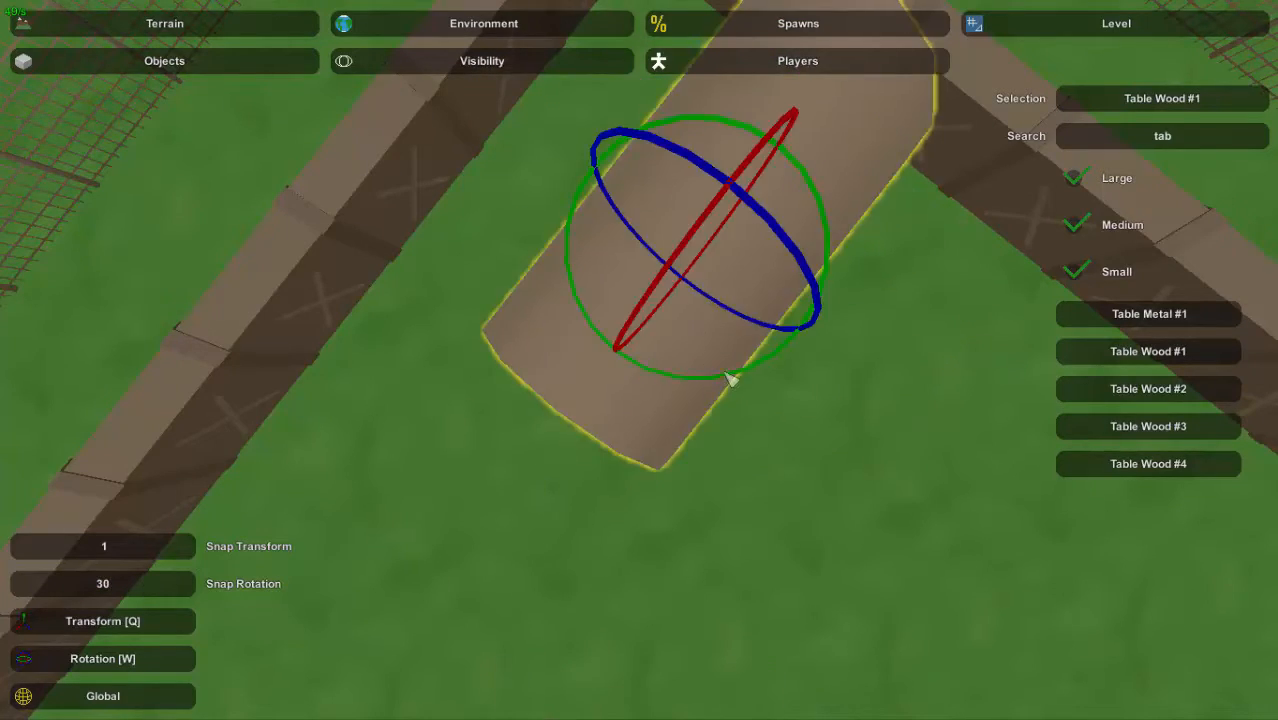
drag(728, 376, 802, 439)
right_drag(802, 439, 640, 270)
key(s)
key(q)
key(w)
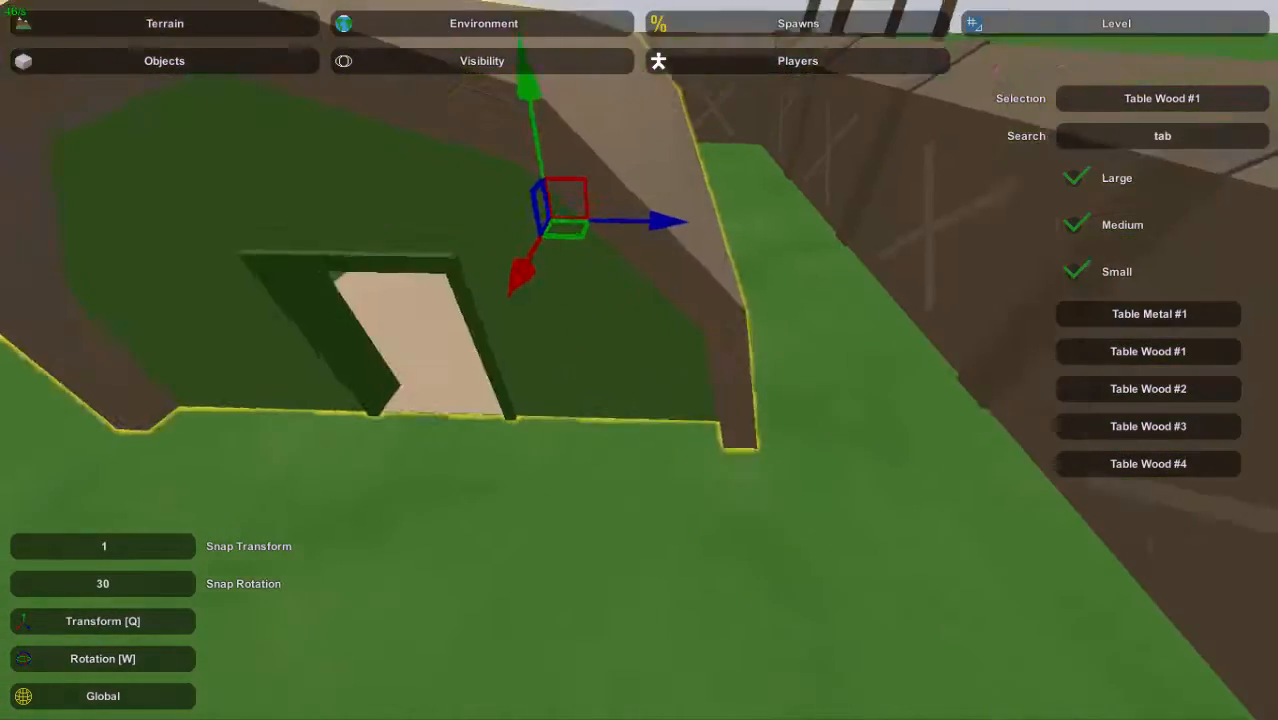
Adjust the hut's height and distance from the wall, and duplicate it into a row of three huts
right_drag(640, 350, 630, 340)
drag(575, 155, 572, 98)
key(s)
right_drag(572, 98, 770, 290)
drag(613, 433, 637, 434)
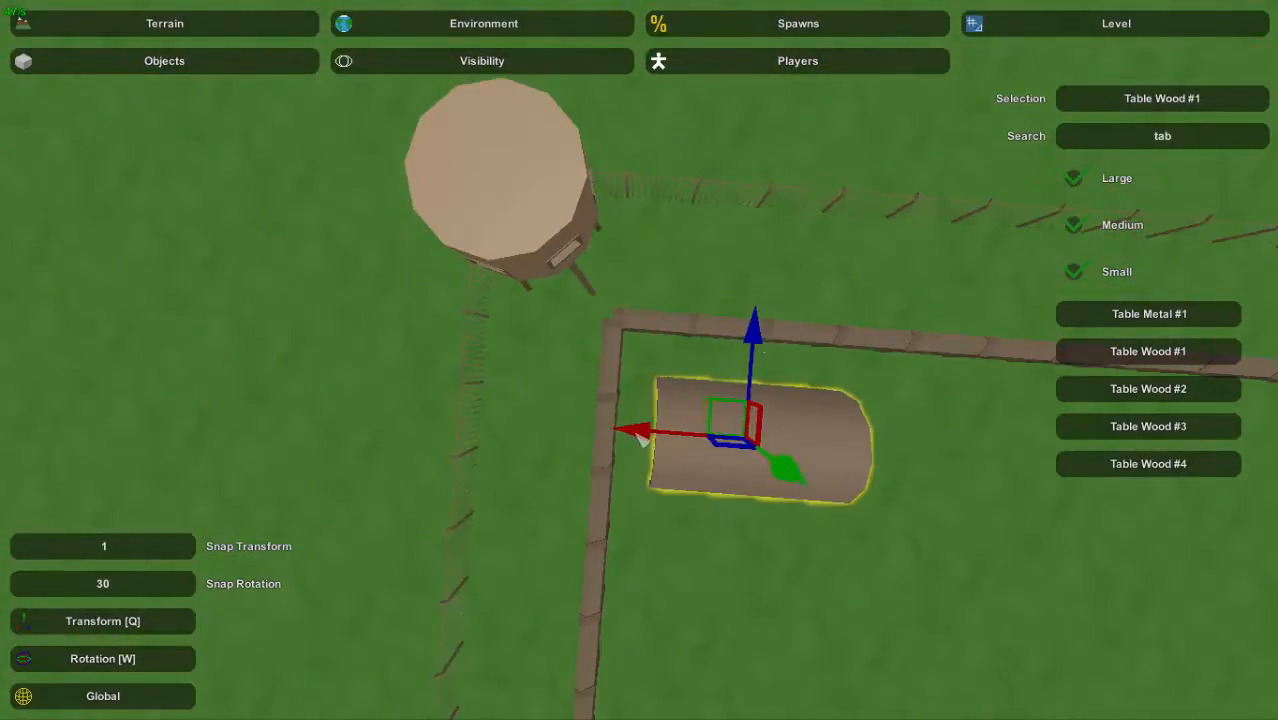
right_drag(757, 330, 596, 318)
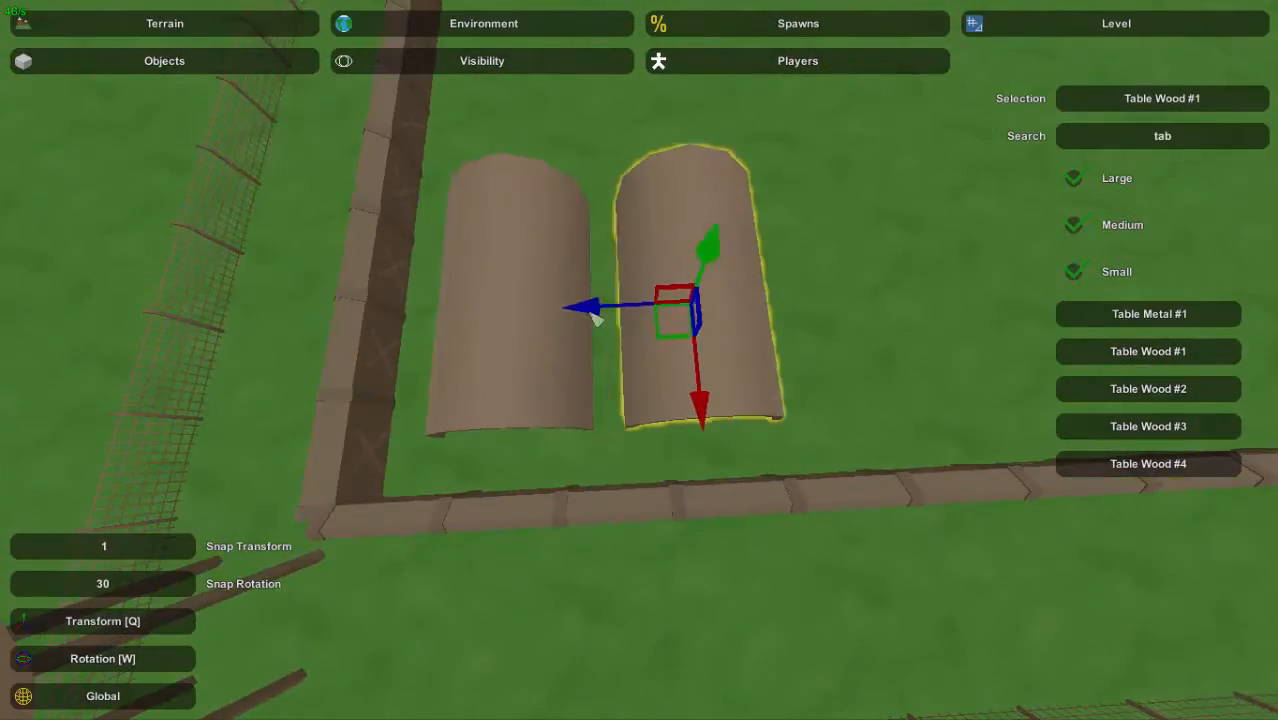
right_drag(640, 360, 940, 400)
Place a helipad in front of the huts and add a second helipad beside it
click(697, 364)
key(w)
key(e)
key(s)
right_drag(709, 367, 885, 320)
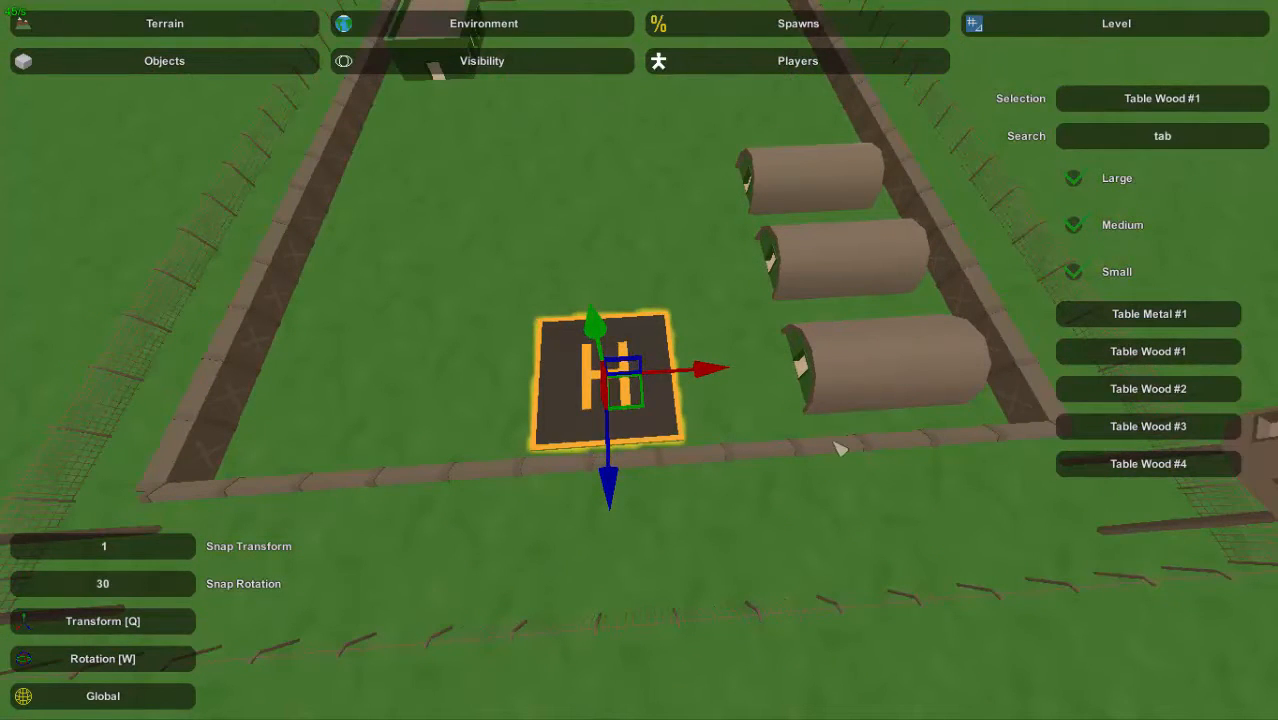
right_drag(840, 449, 835, 480)
key(w)
right_drag(739, 257, 692, 378)
key(s)
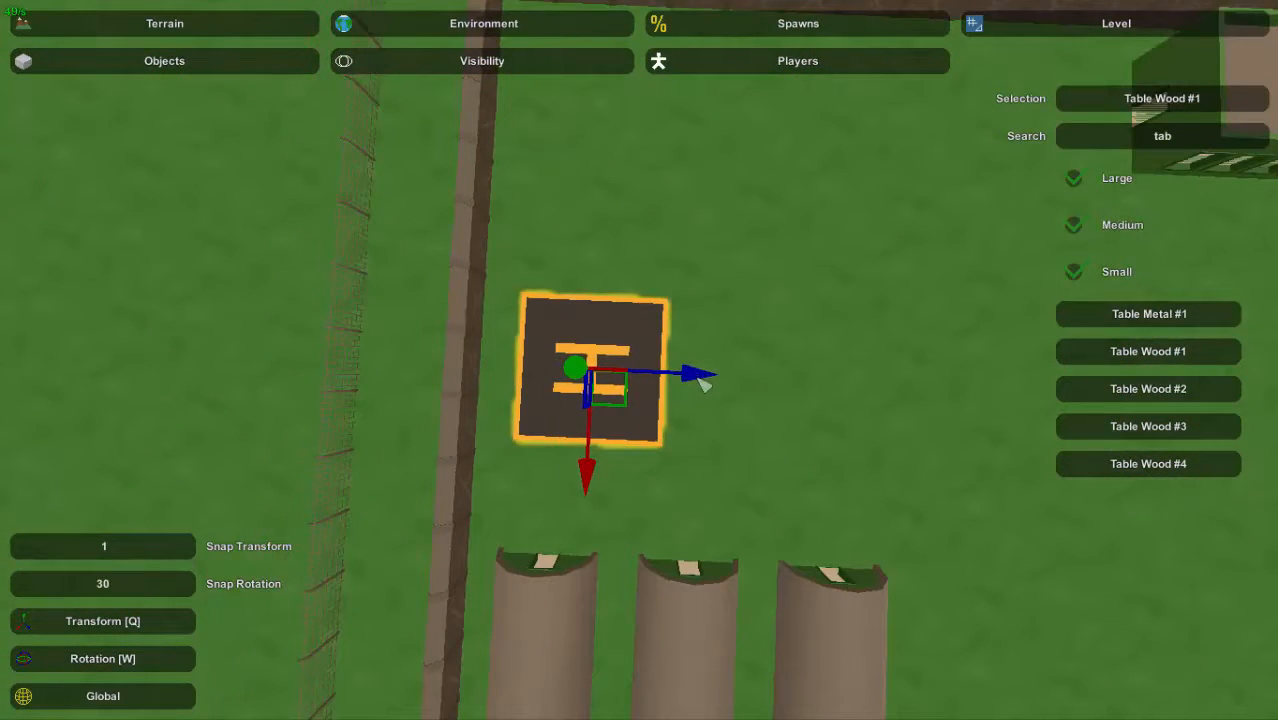
click(895, 388)
right_drag(895, 388, 860, 380)
Place a green barracks building across the helipads from the huts and rotate it to line up with the wall
click(893, 298)
right_drag(893, 298, 640, 362)
key(w)
key(w)
drag(690, 435, 776, 434)
key(q)
right_drag(776, 434, 643, 364)
key(w)
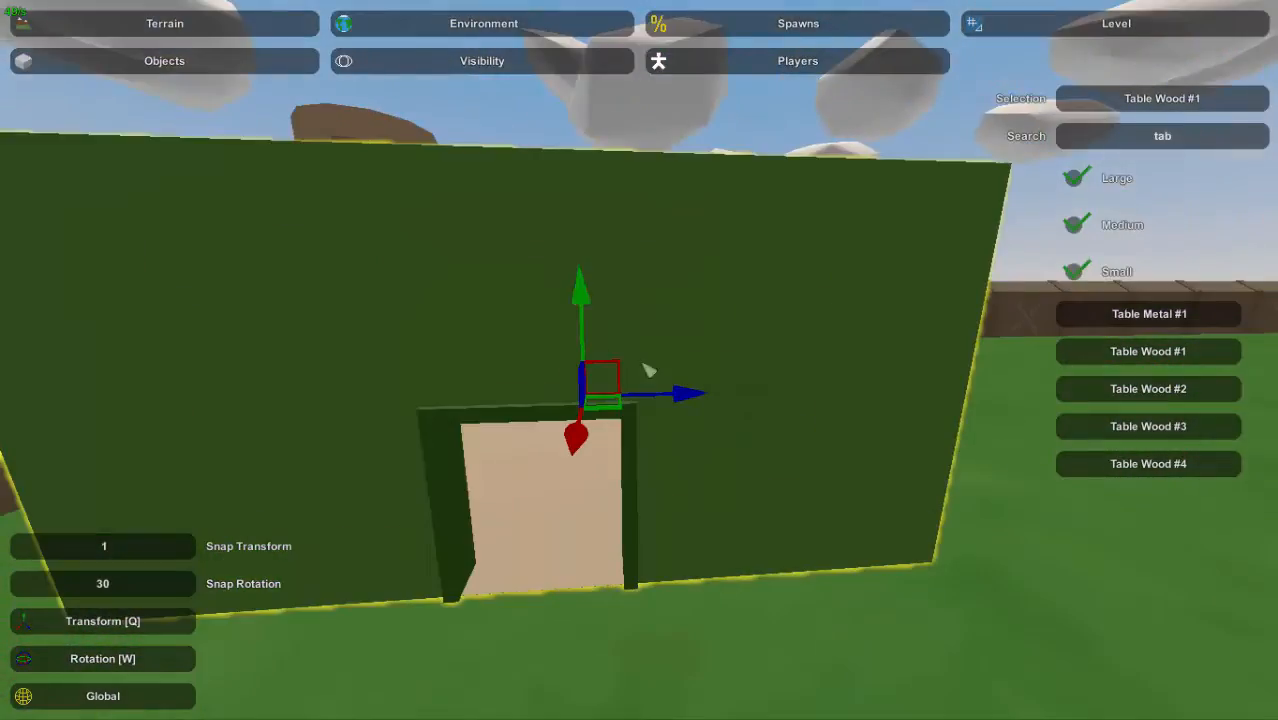
Raise the green building to ground level and shift it into position near the wall corner
drag(586, 300, 585, 262)
right_drag(640, 362, 560, 375)
key(s)
drag(723, 283, 722, 297)
right_drag(722, 297, 800, 380)
key(s)
key(a)
right_drag(640, 362, 520, 290)
key(d)
Duplicate the green building twice and space the copies into a row of three along the wall
key(ctrl+c)
key(ctrl+v)
drag(635, 256, 805, 257)
right_drag(805, 257, 640, 360)
key(ctrl+v)
drag(671, 312, 775, 314)
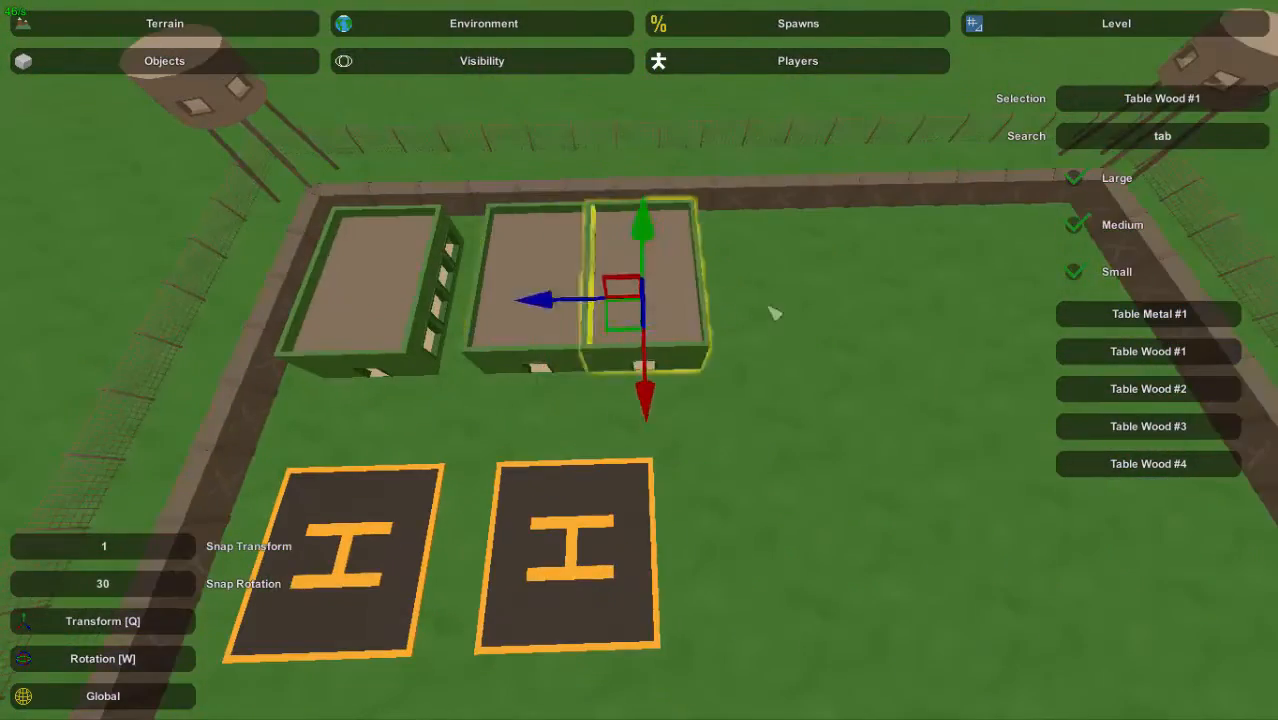
click(820, 314)
right_drag(820, 314, 560, 300)
key(s)
key(w)
key(w)
Place the large concrete slab with the square opening between the green buildings and the entrance wall, and adjust its height
click(480, 360)
right_drag(480, 360, 738, 325)
key(w)
key(e)
key(w)
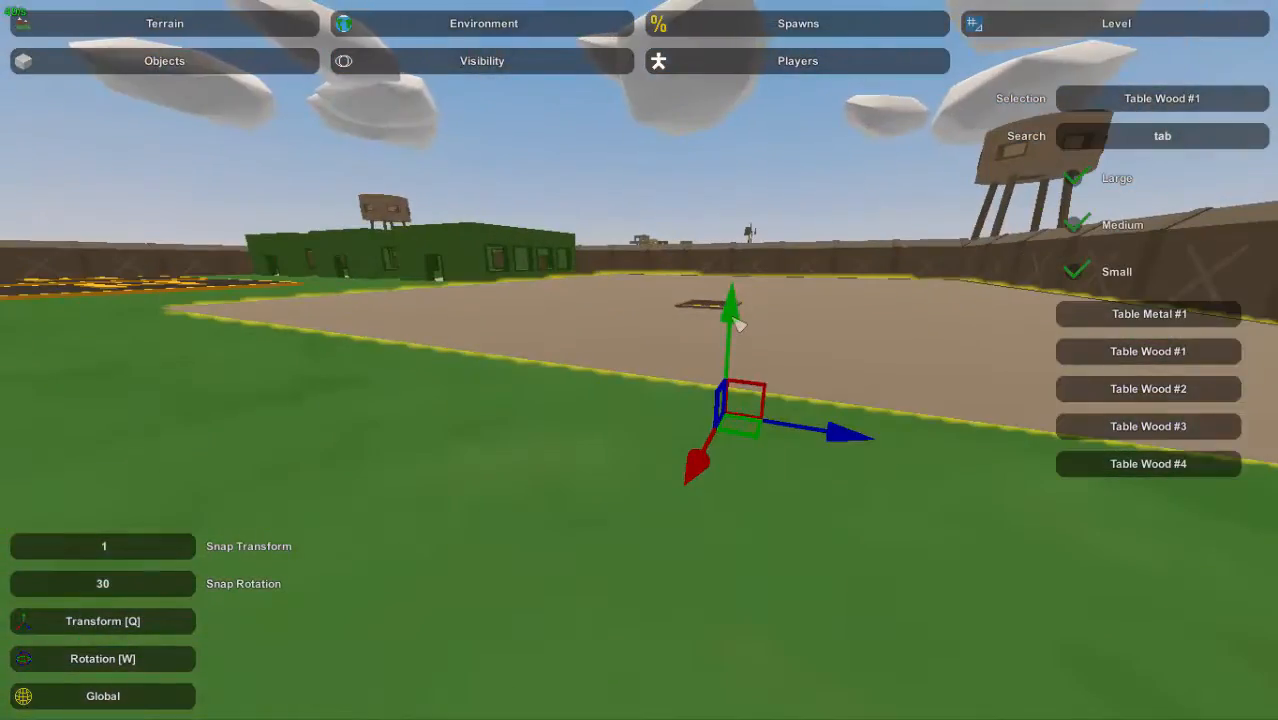
drag(738, 325, 736, 327)
right_drag(736, 327, 745, 260)
right_drag(639, 360, 639, 360)
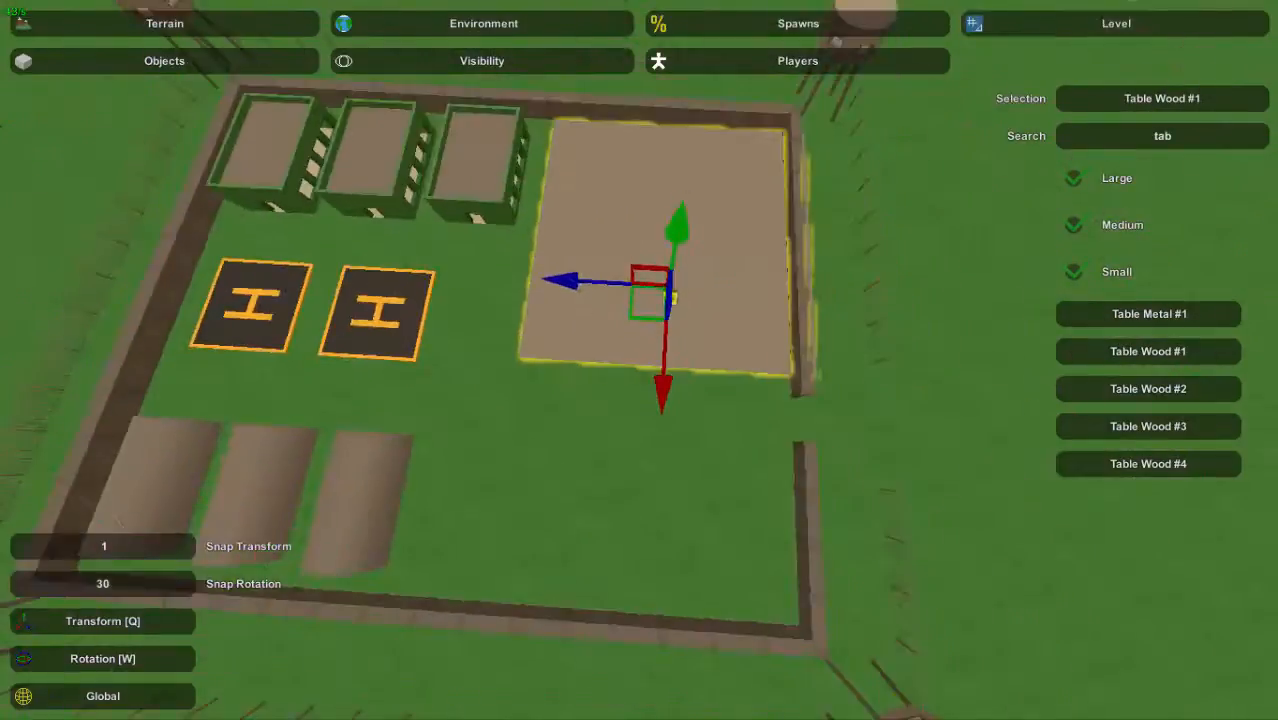
key(w)
right_drag(548, 288, 639, 360)
right_drag(463, 328, 639, 360)
Open the terrain height tools and try flattening the ground under the slab's square opening at height .3
click(165, 23)
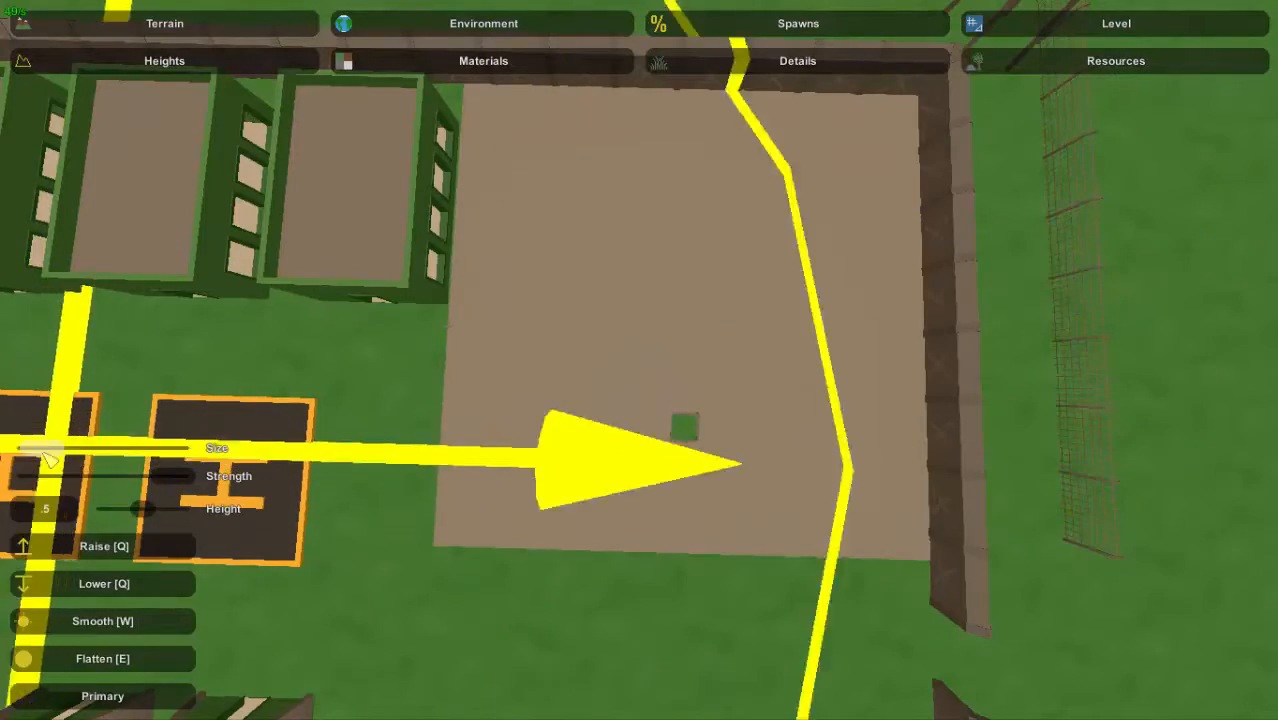
right_drag(672, 407, 62, 514)
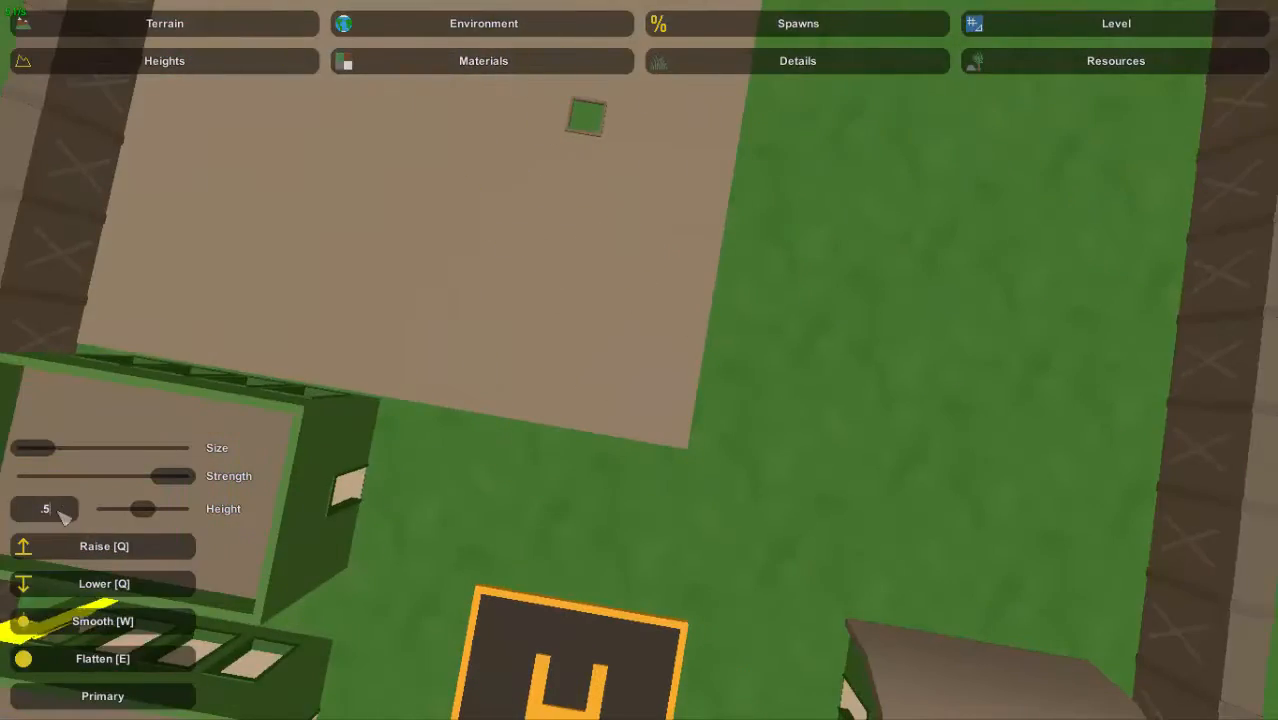
right_drag(509, 455, 130, 621)
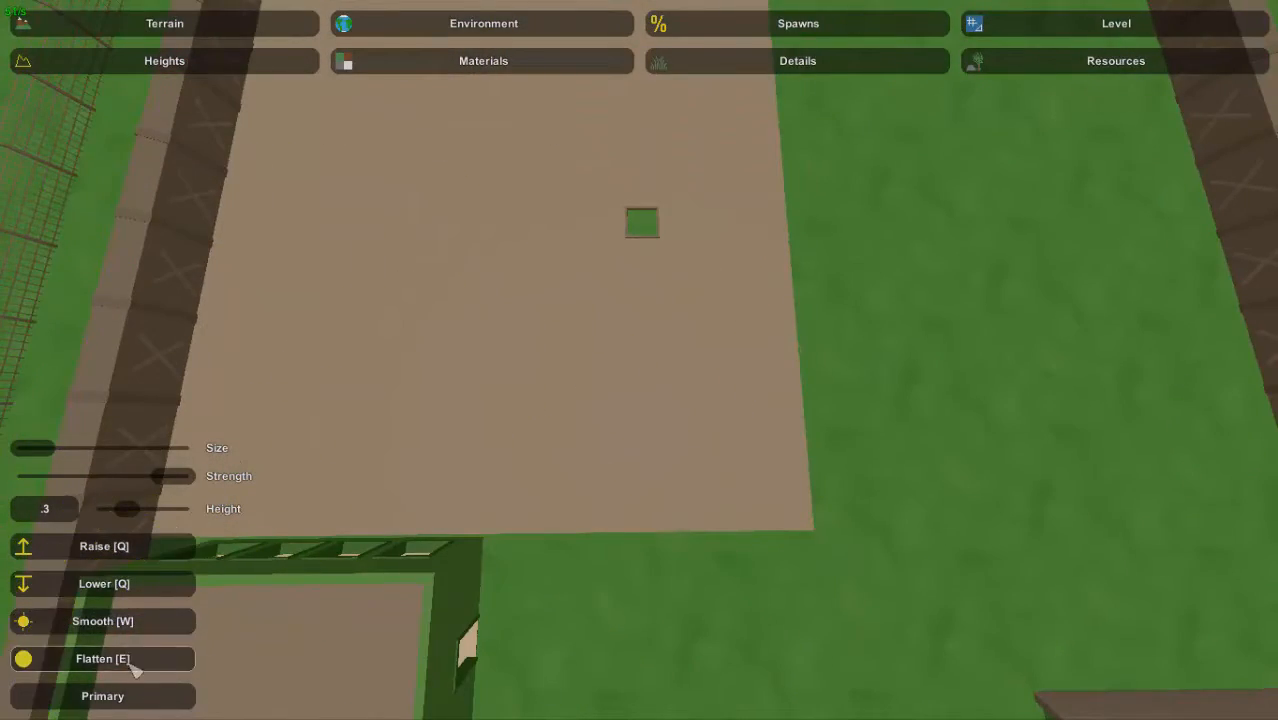
right_drag(133, 668, 648, 478)
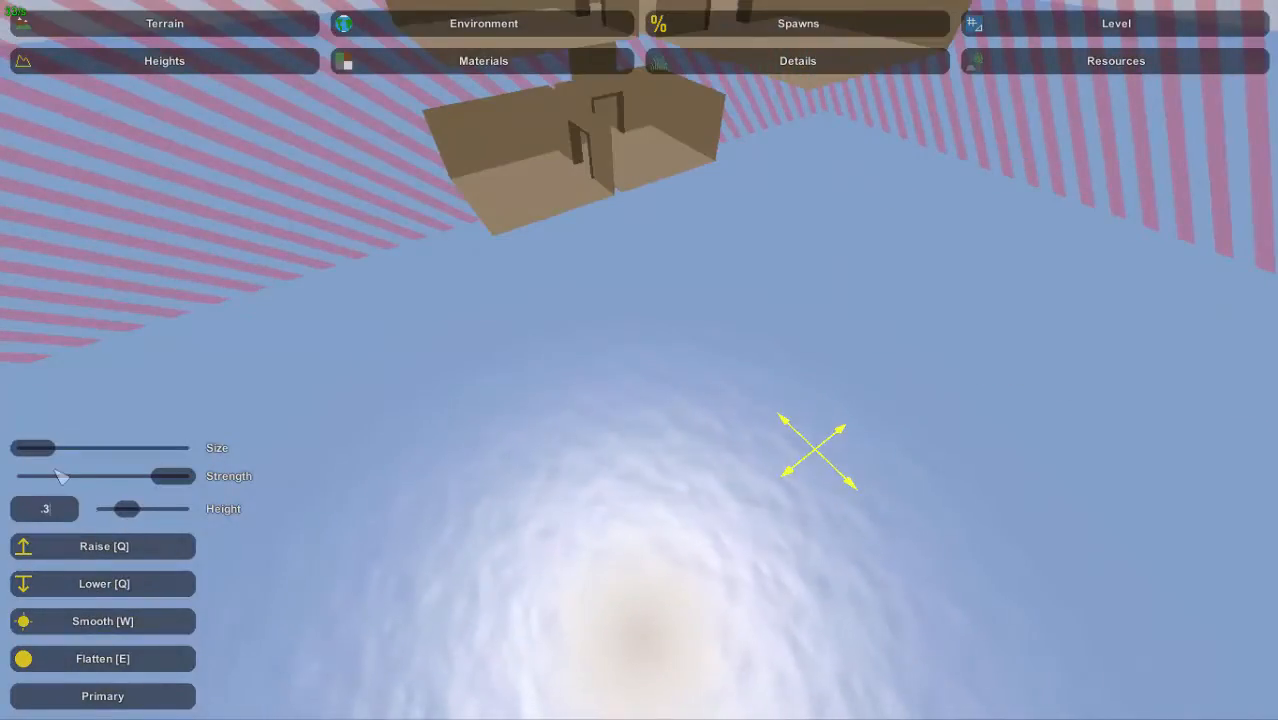
Set the terrain height to .4 and flatten the ground under the slab's square opening
right_drag(62, 478, 700, 330)
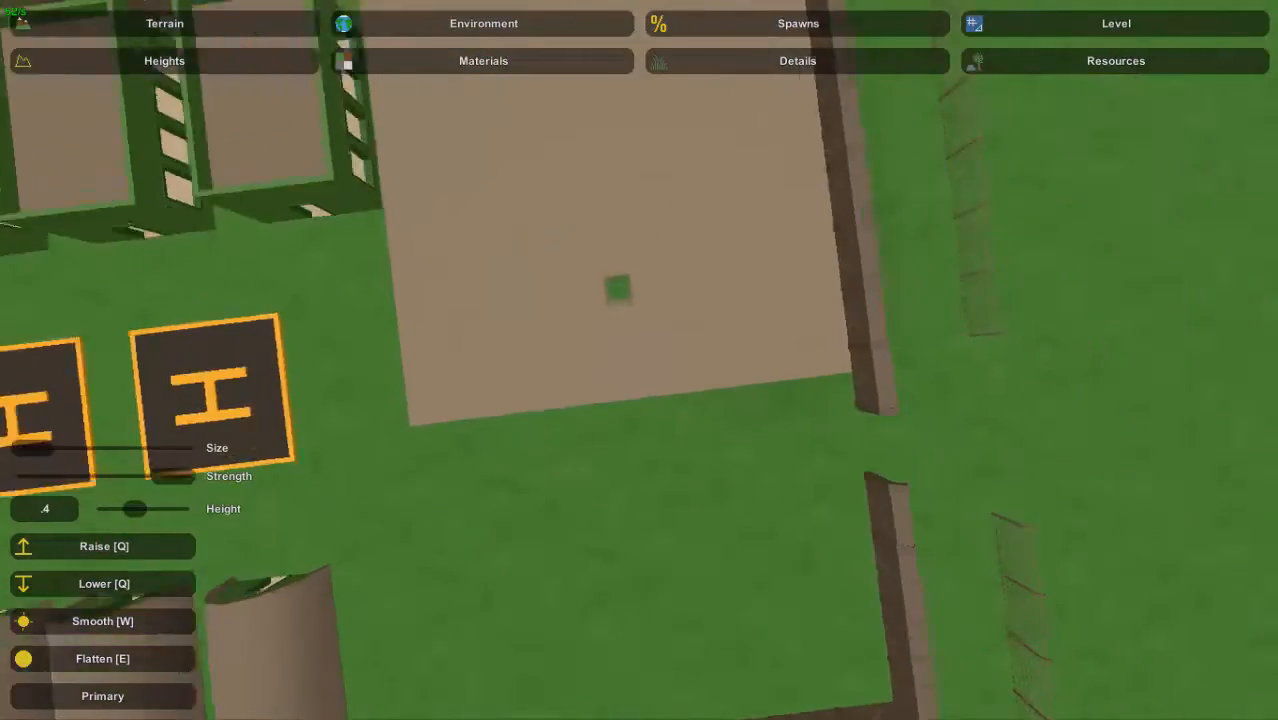
right_drag(541, 303, 724, 371)
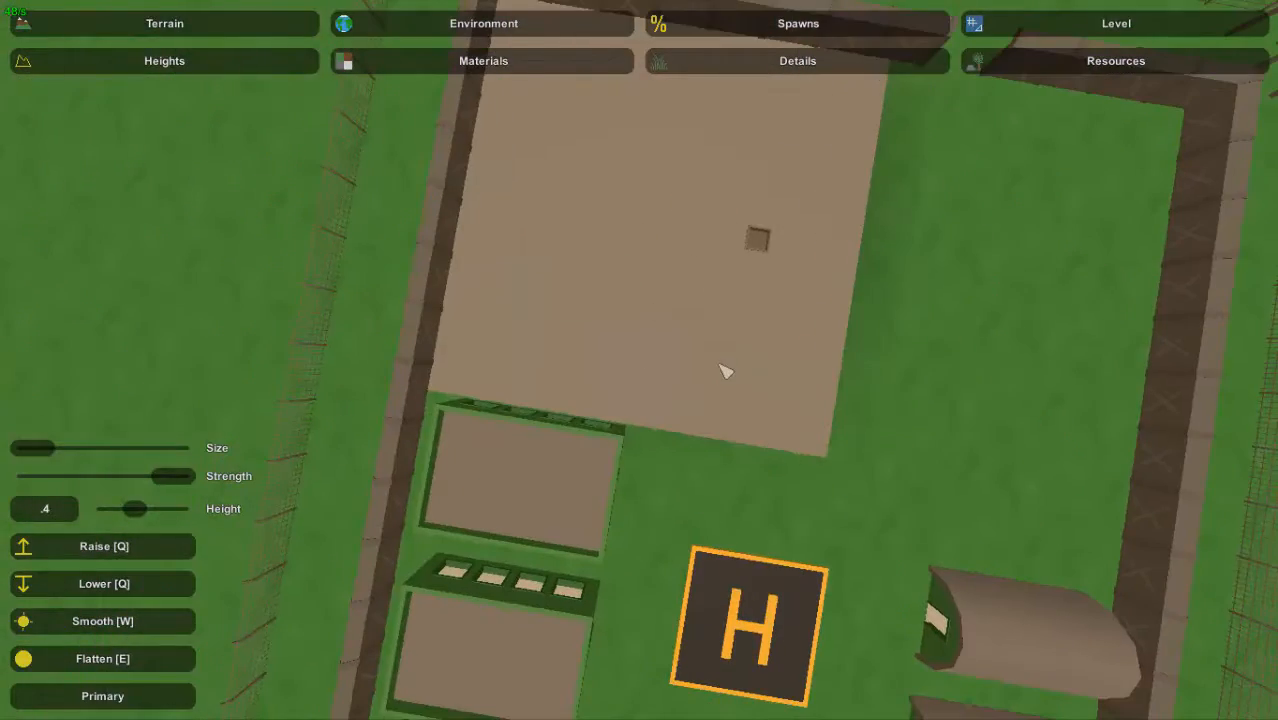
right_drag(568, 147, 610, 200)
right_drag(639, 360, 660, 290)
right_drag(639, 360, 667, 370)
right_drag(798, 344, 795, 450)
right_drag(640, 360, 609, 357)
Return to object editing and bring the green, red and gray shipping containers from the spare objects to the base
click(268, 58)
click(609, 357)
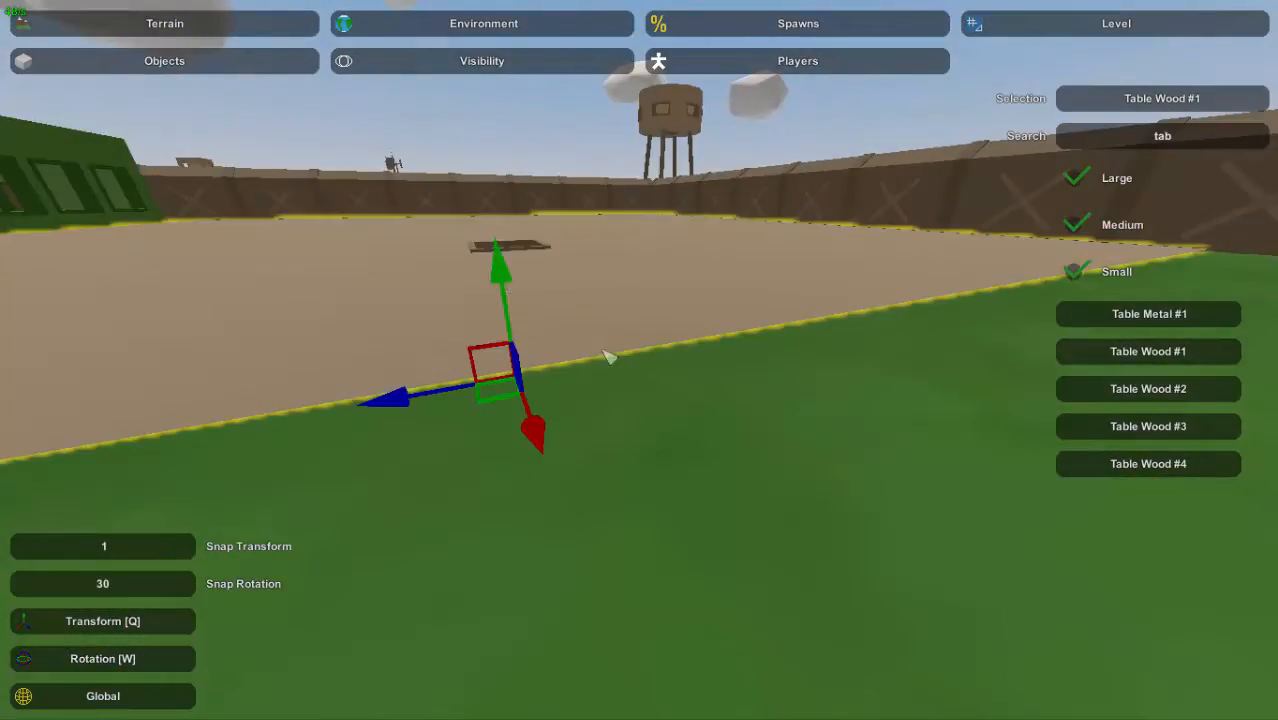
click(709, 467)
right_drag(709, 467, 710, 540)
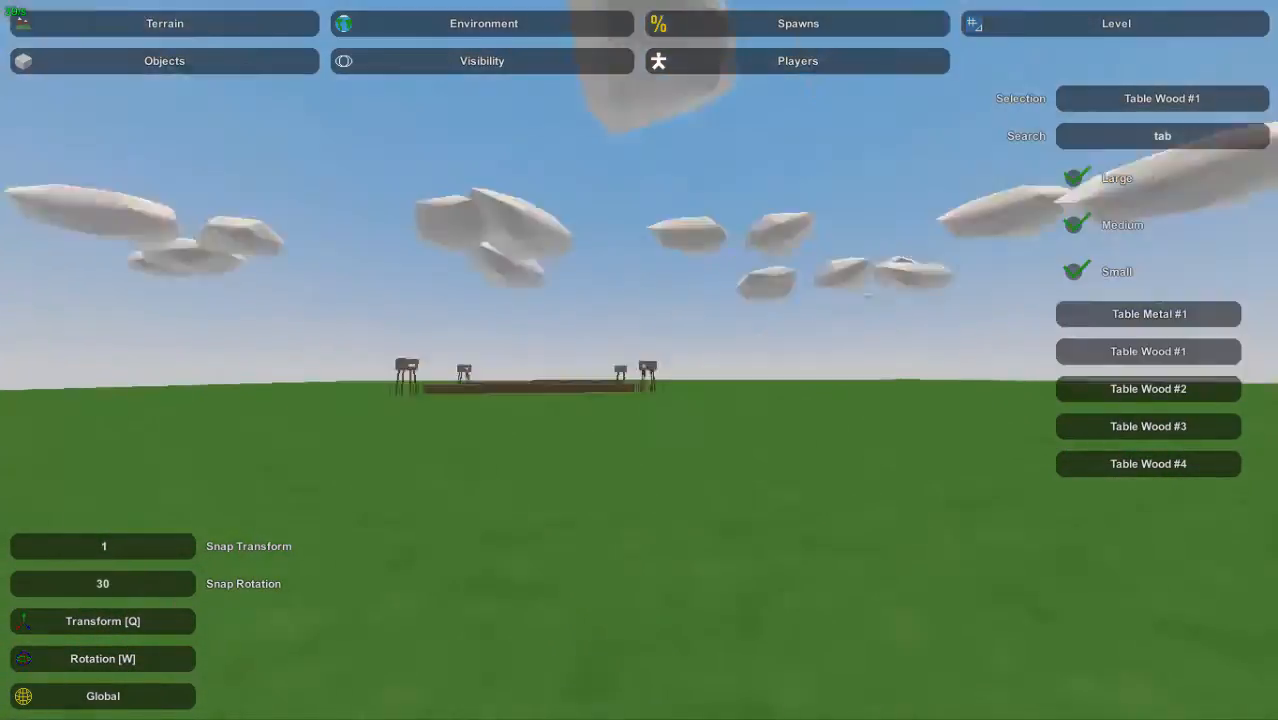
right_drag(639, 360, 760, 480)
click(610, 338)
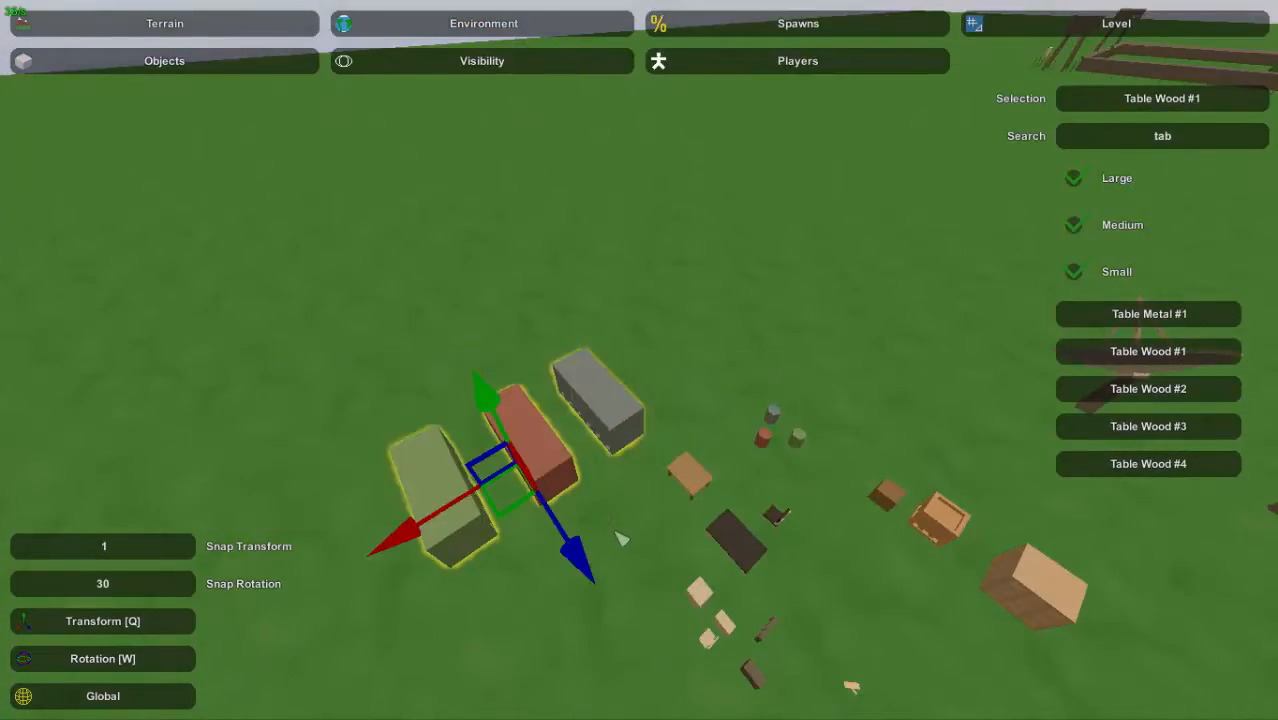
right_drag(616, 533, 540, 455)
key(e)
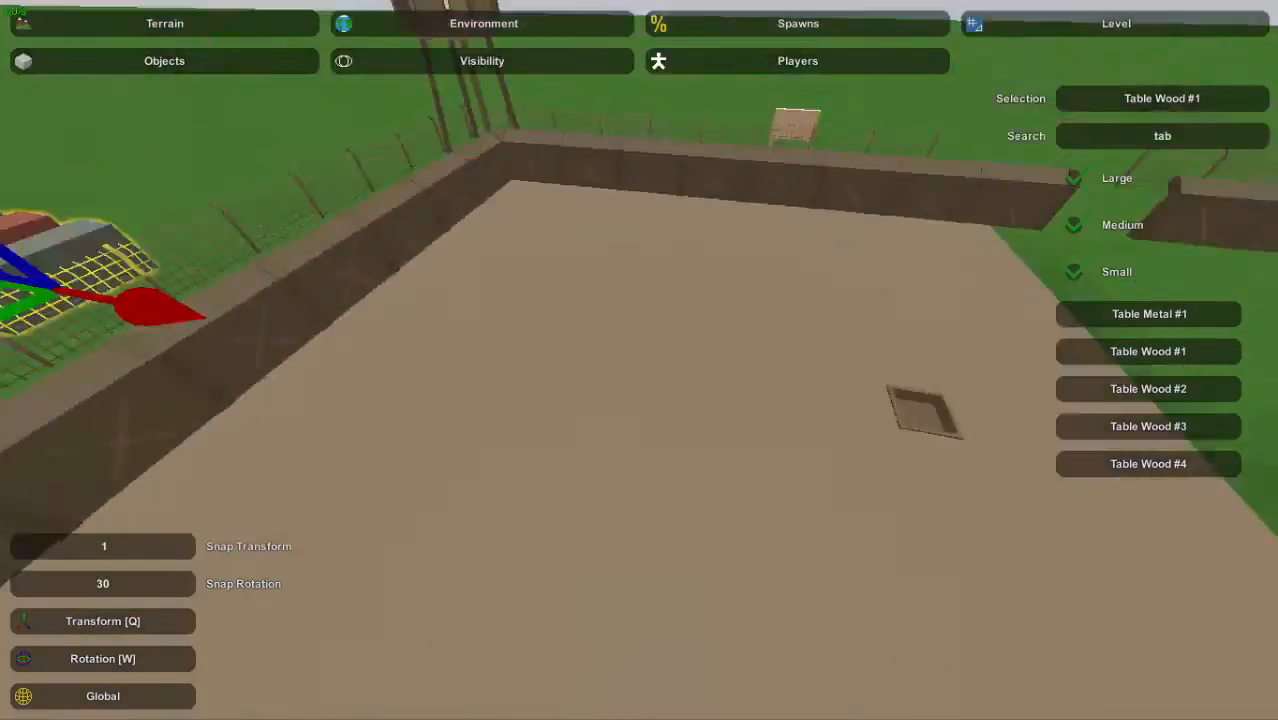
Place the green container in the slab's wall corner and set the red container next to it
right_drag(640, 360, 540, 290)
click(679, 359)
right_drag(679, 359, 694, 614)
key(e)
key(w)
key(w)
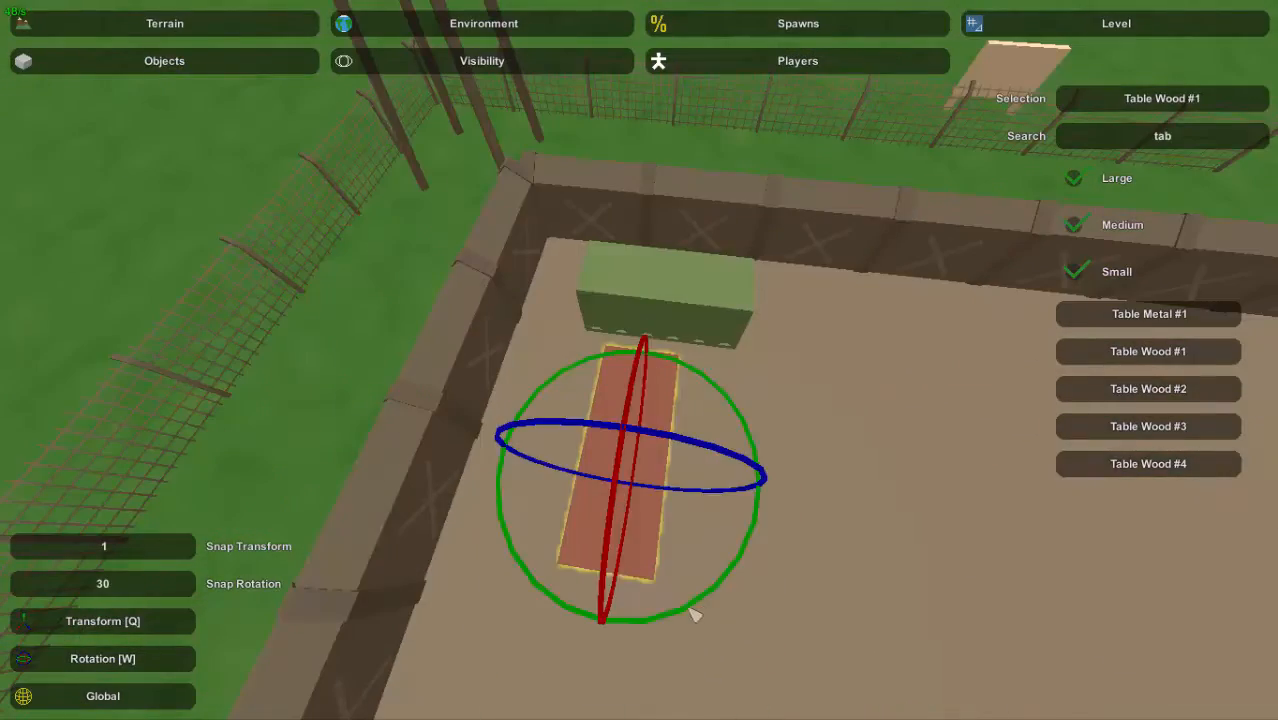
Rotate the red container parallel to the green one, and place and align the gray container beside it
drag(615, 587, 625, 520)
key(e)
right_drag(640, 520, 622, 571)
key(w)
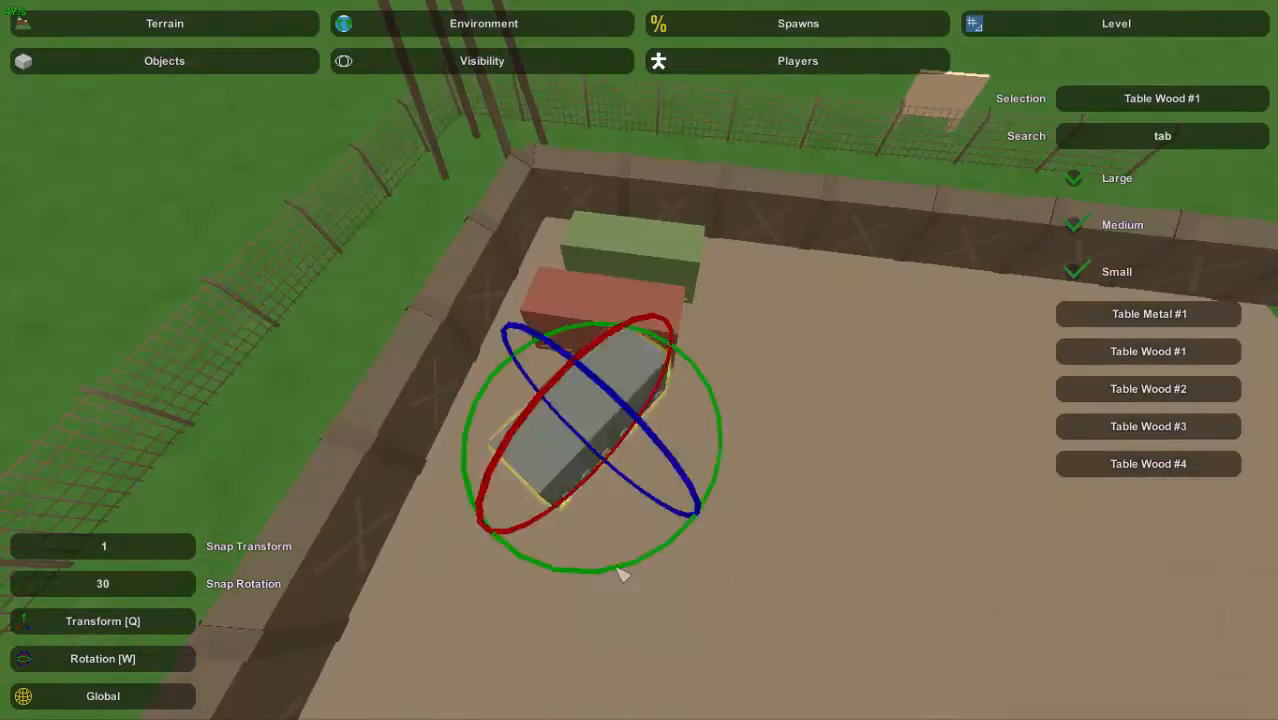
drag(622, 571, 540, 552)
key(q)
Extend the container row with another red container, rotated parallel to the others, and a second green one
right_drag(540, 552, 690, 460)
click(388, 328)
right_drag(388, 328, 300, 250)
click(320, 150)
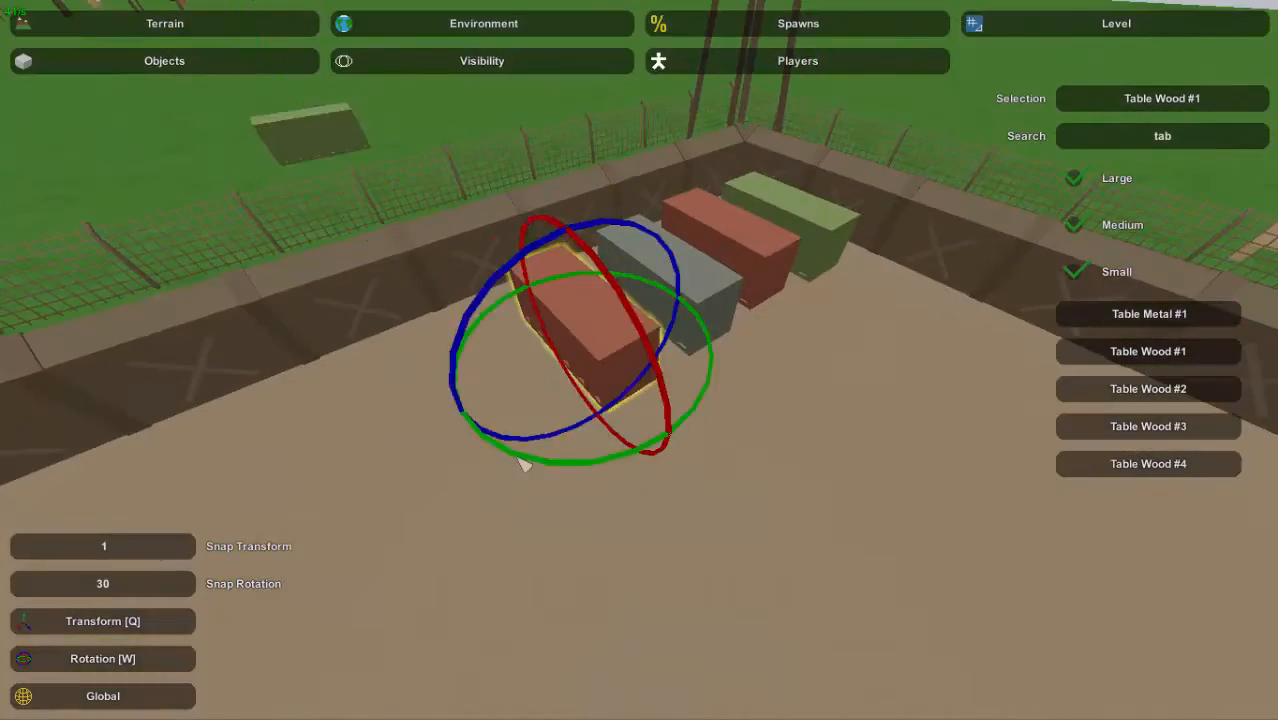
drag(538, 520, 465, 524)
key(q)
right_drag(465, 524, 250, 360)
Select the crates and barrels among the spare objects and bring them onto the slab
right_drag(640, 360, 560, 500)
drag(397, 408, 775, 254)
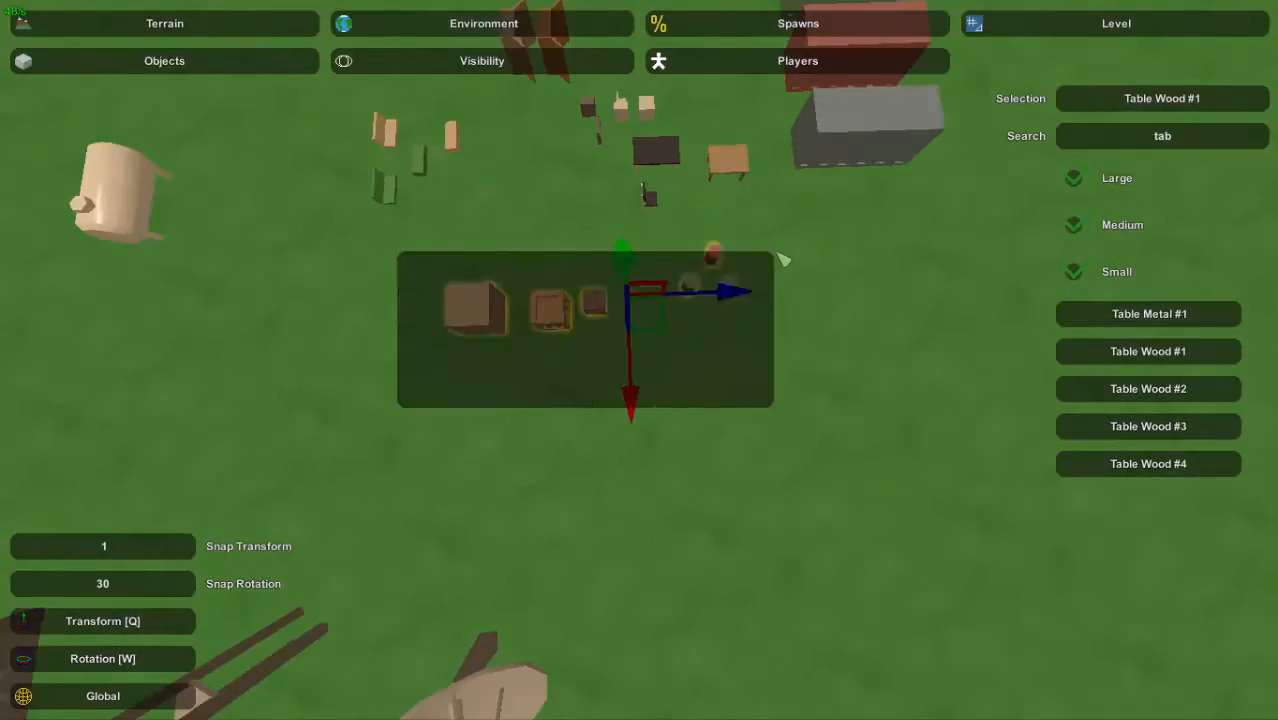
right_drag(775, 254, 640, 120)
right_drag(640, 360, 600, 540)
key(e)
Arrange the red, gray and green barrels into a tight cluster near the wall and select all three
click(889, 290)
drag(806, 319, 714, 306)
click(802, 412)
drag(762, 440, 712, 356)
drag(640, 200, 850, 420)
right_drag(640, 360, 760, 350)
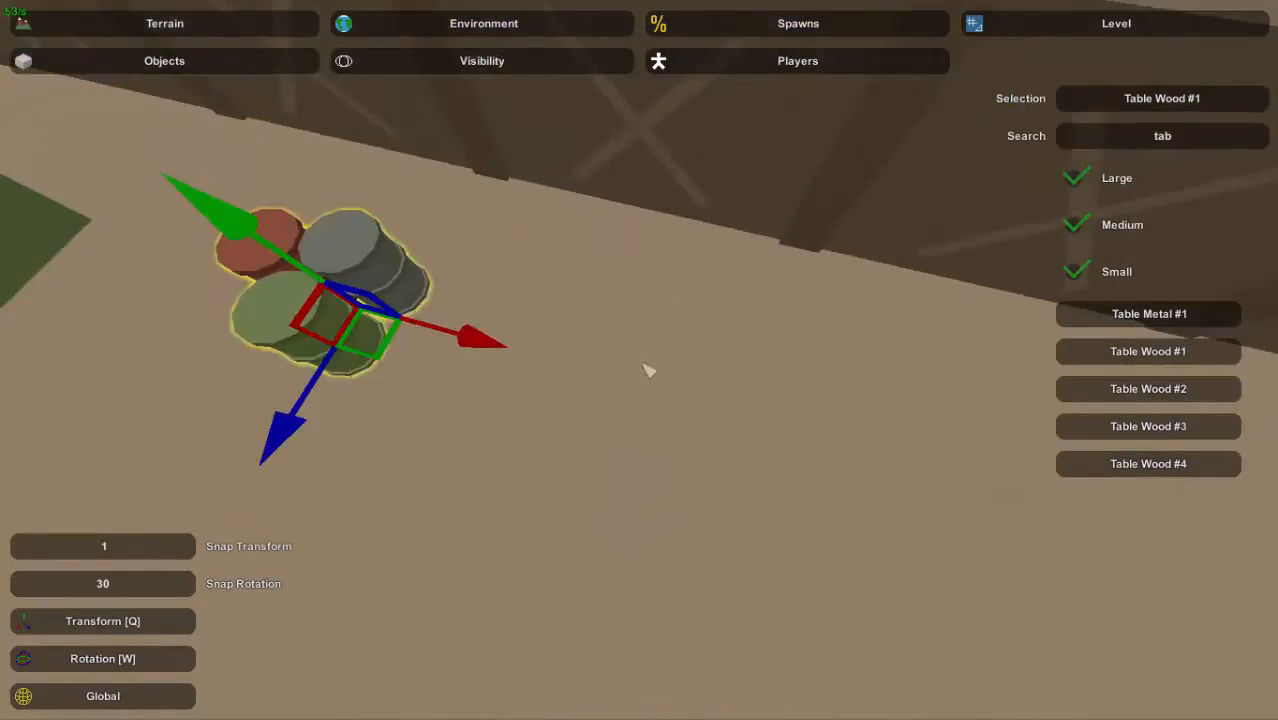
Duplicate the three-barrel cluster and place the copies against the original to enlarge the group
key(ctrl+c)
key(ctrl+v)
drag(480, 336, 640, 376)
right_drag(650, 372, 560, 360)
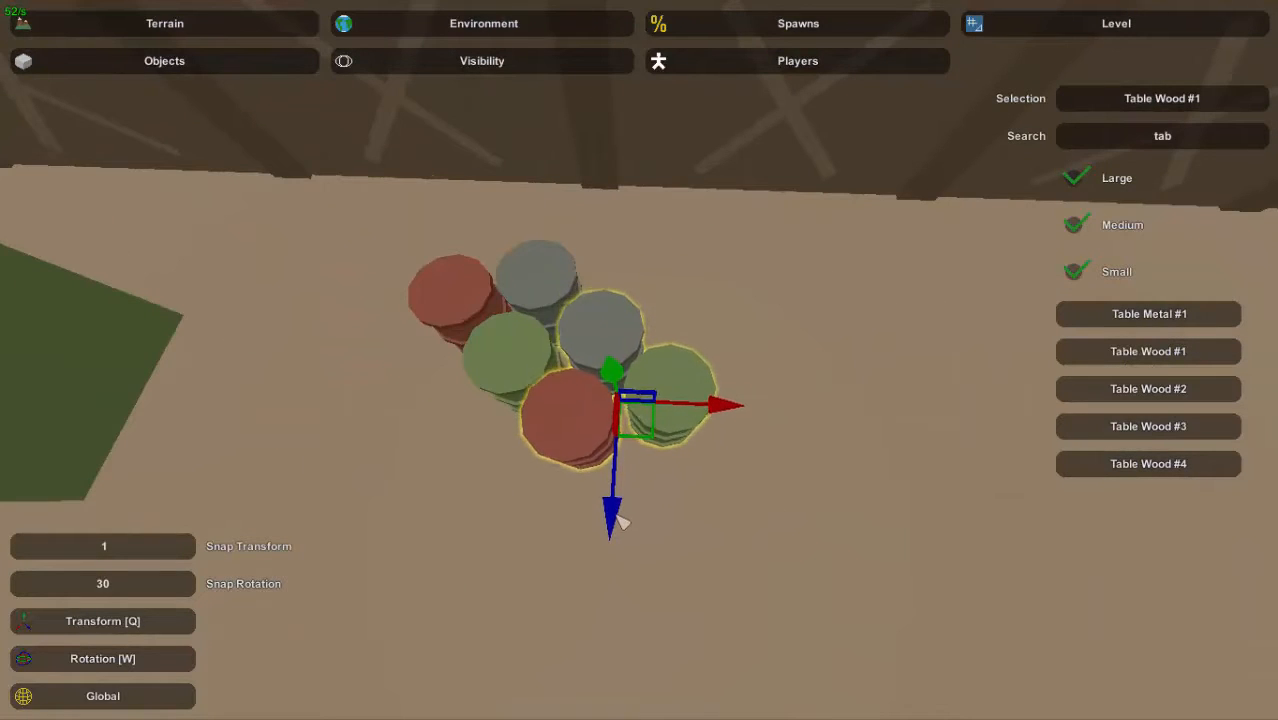
key(w)
right_drag(680, 315, 631, 442)
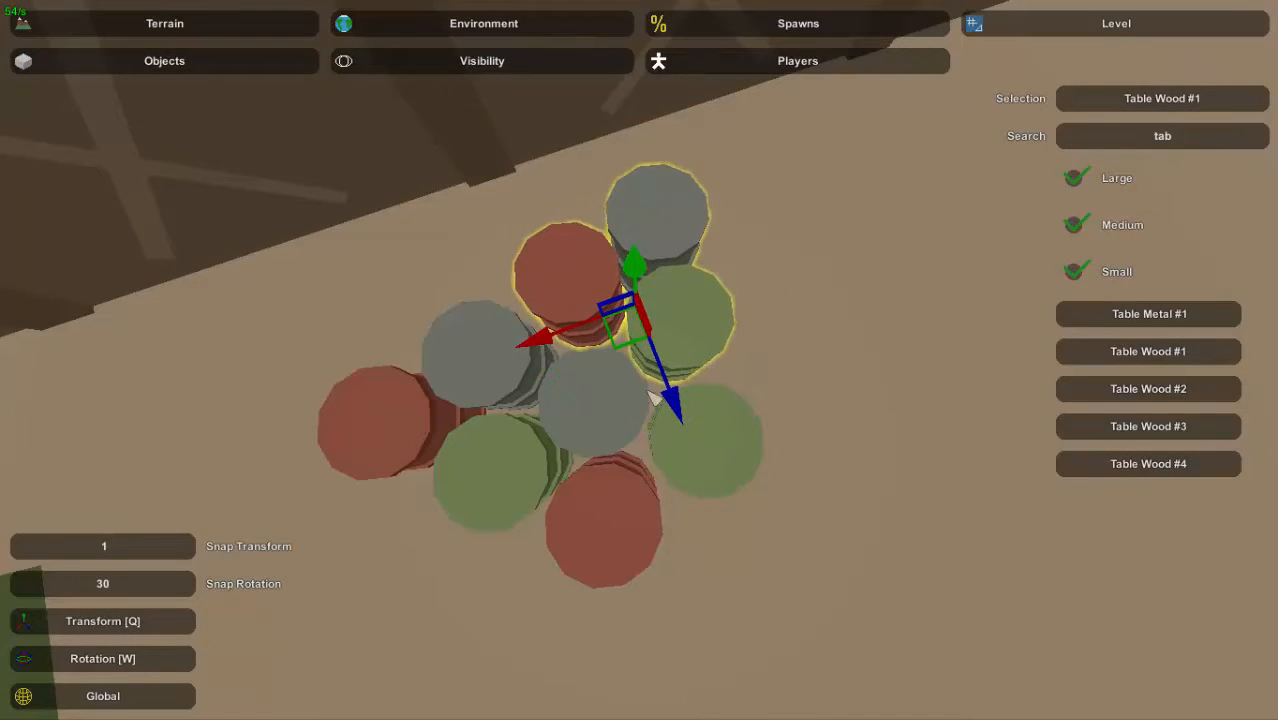
Duplicate the selected barrels again and move the copy beside the existing group
mouse_move(655, 398)
right_down()
mouse_move(640, 360)
mouse_move(640, 400)
right_up()
drag(550, 345, 679, 440)
key(ctrl+c)
key(ctrl+v)
drag(679, 377, 836, 388)
right_drag(836, 388, 840, 360)
Duplicate the selected barrels again and set the copies against the cluster beside the wall
click(632, 430)
drag(655, 295, 775, 420)
shift+click(655, 400)
right_drag(640, 360, 653, 355)
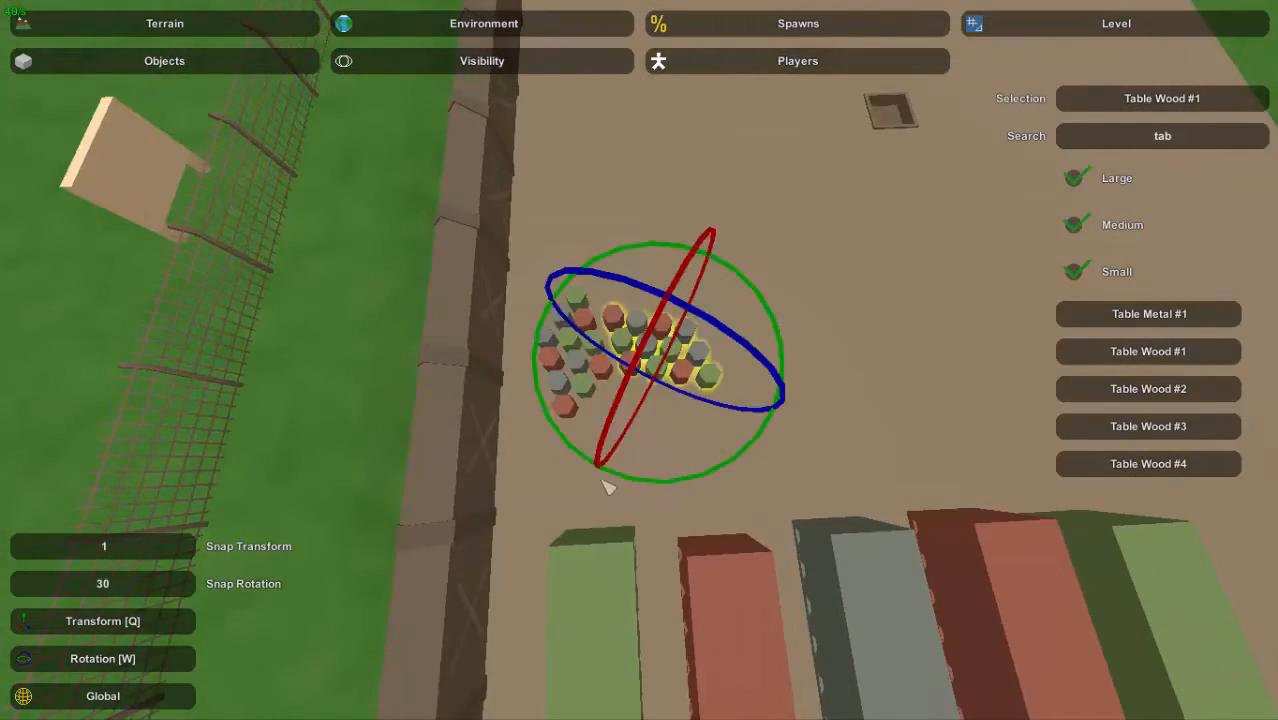
key(q)
Copy the large orange crate onto the slab and arrange a two-by-two block between the barrel groups at the wall
right_drag(605, 487, 670, 300)
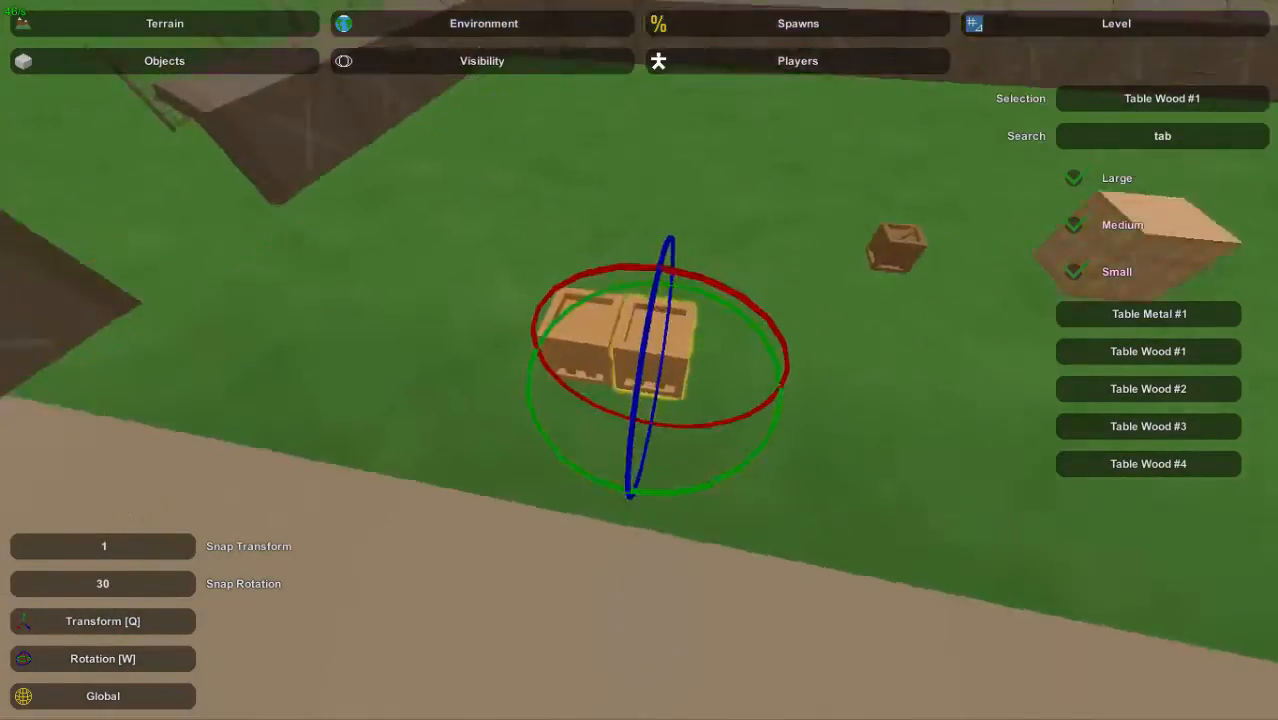
key(q)
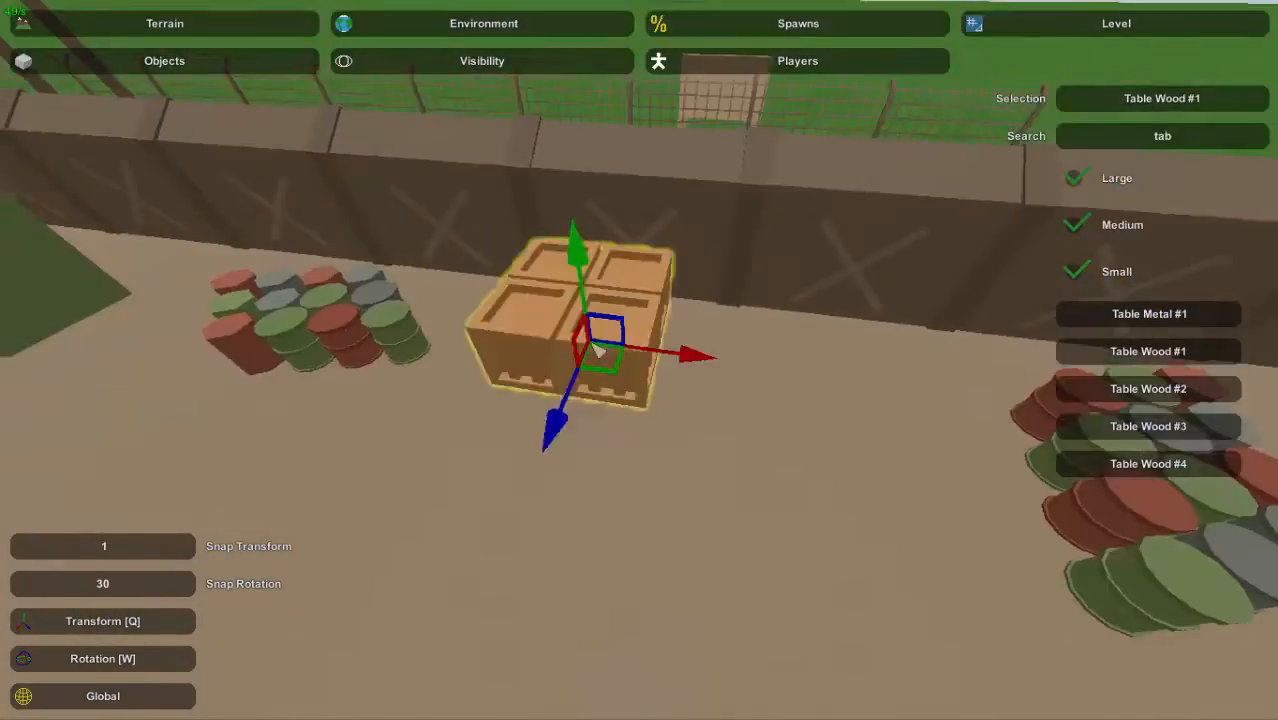
right_drag(690, 345, 730, 343)
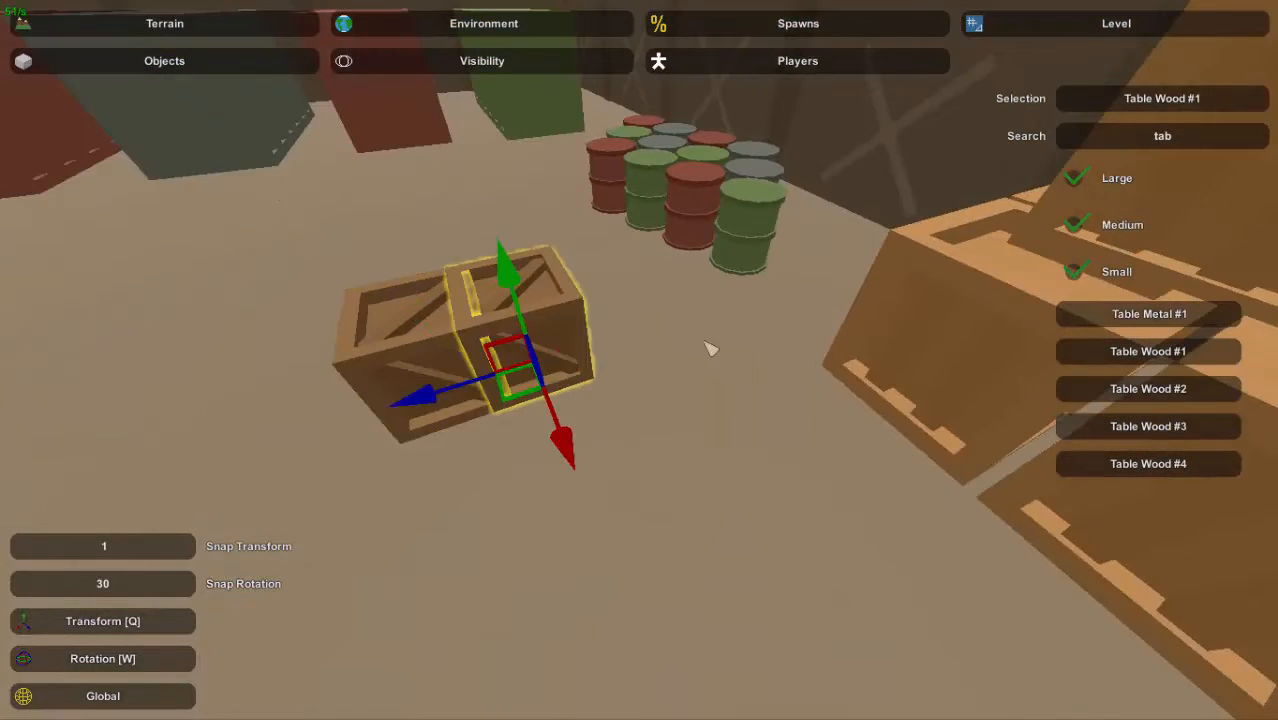
Set small dark wooden crates side by side on the slab near the large orange crates
ctrl+click(446, 398)
right_drag(446, 398, 645, 367)
drag(876, 390, 860, 388)
right_drag(860, 388, 640, 360)
Park duplicated green military vehicles in neat rows along the wall, starting from the corner beside the slab
click(525, 288)
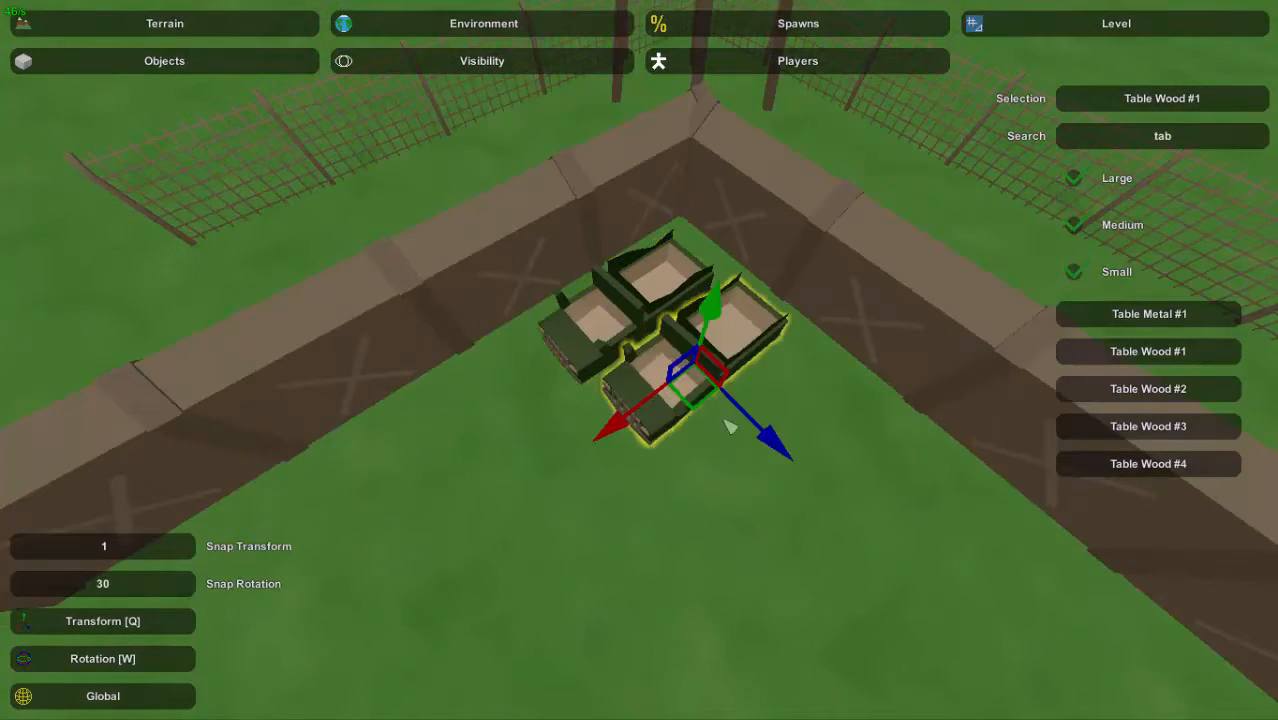
drag(699, 367, 721, 421)
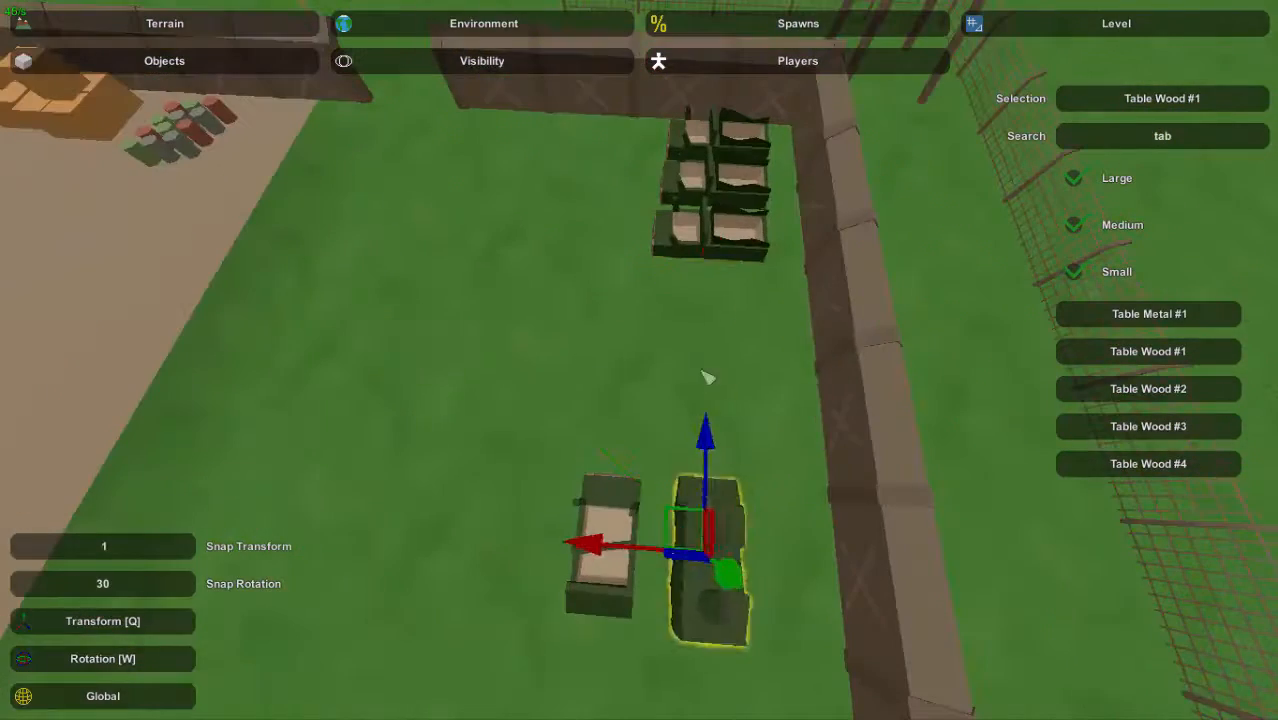
key(ctrl+v)
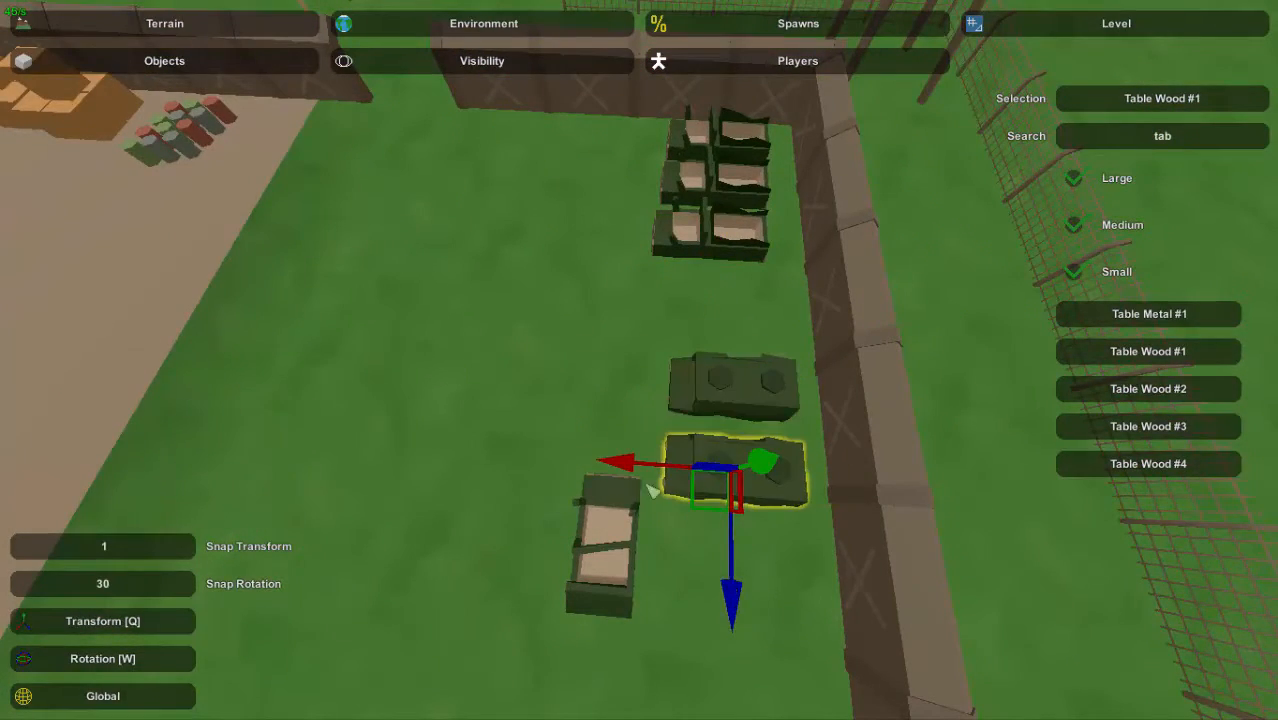
key(ctrl+v)
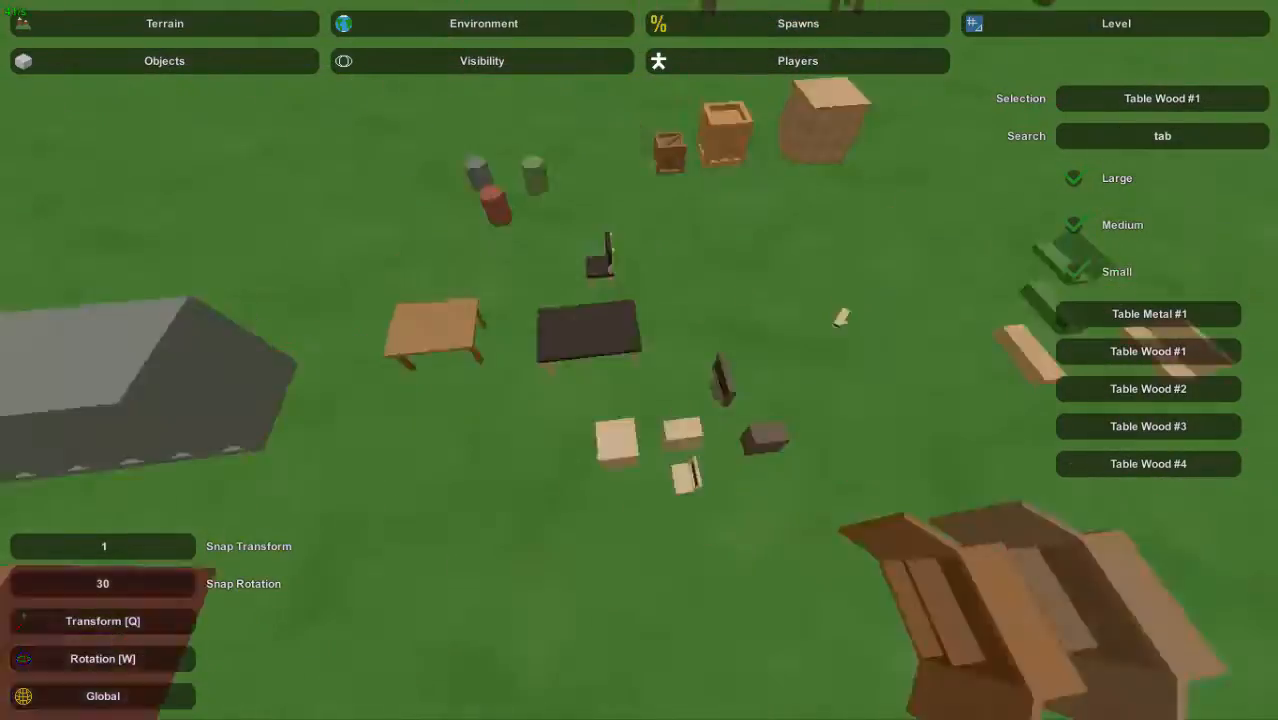
Search the objects for "bed" and choose Bed #3 for placement
drag(935, 543, 503, 356)
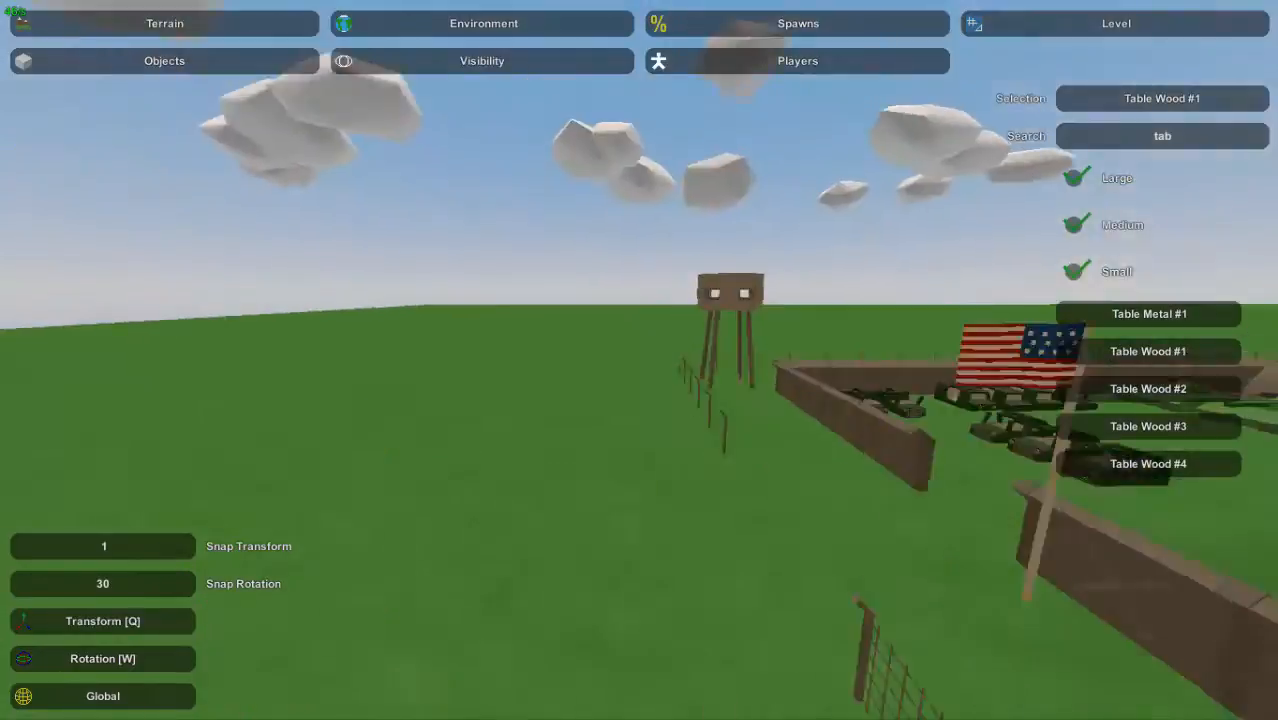
click(1125, 136)
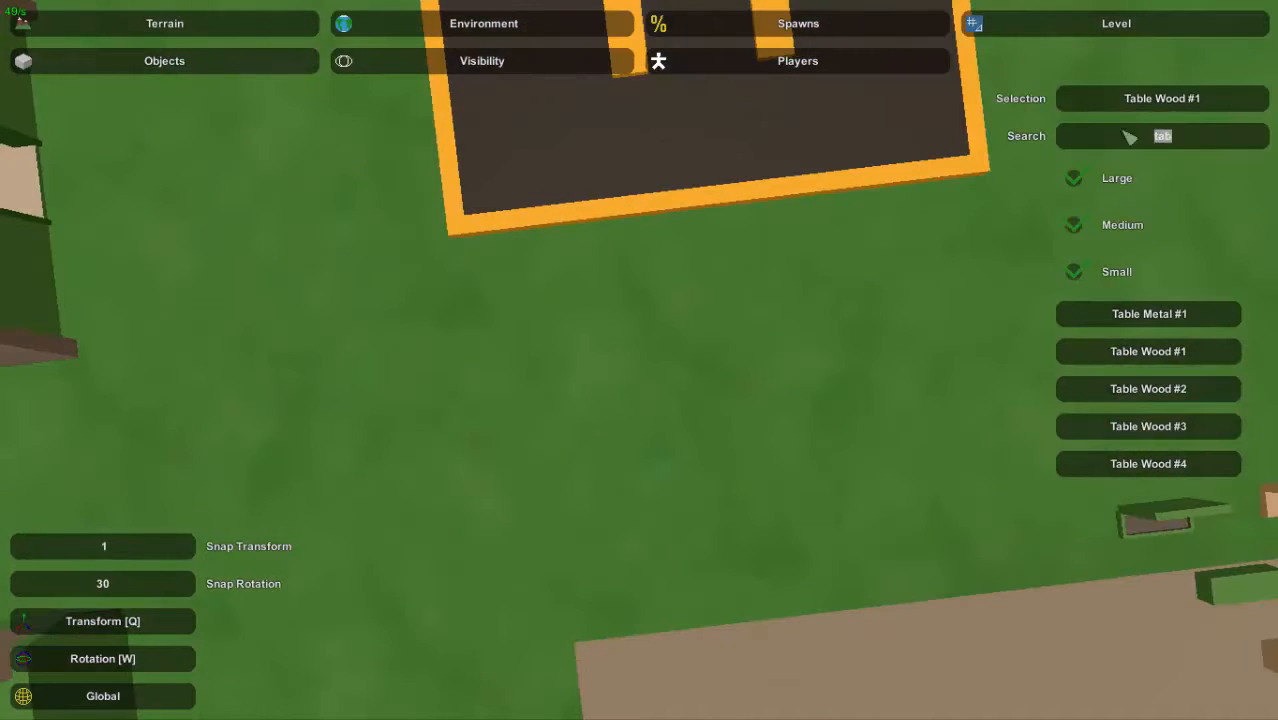
text(bed)
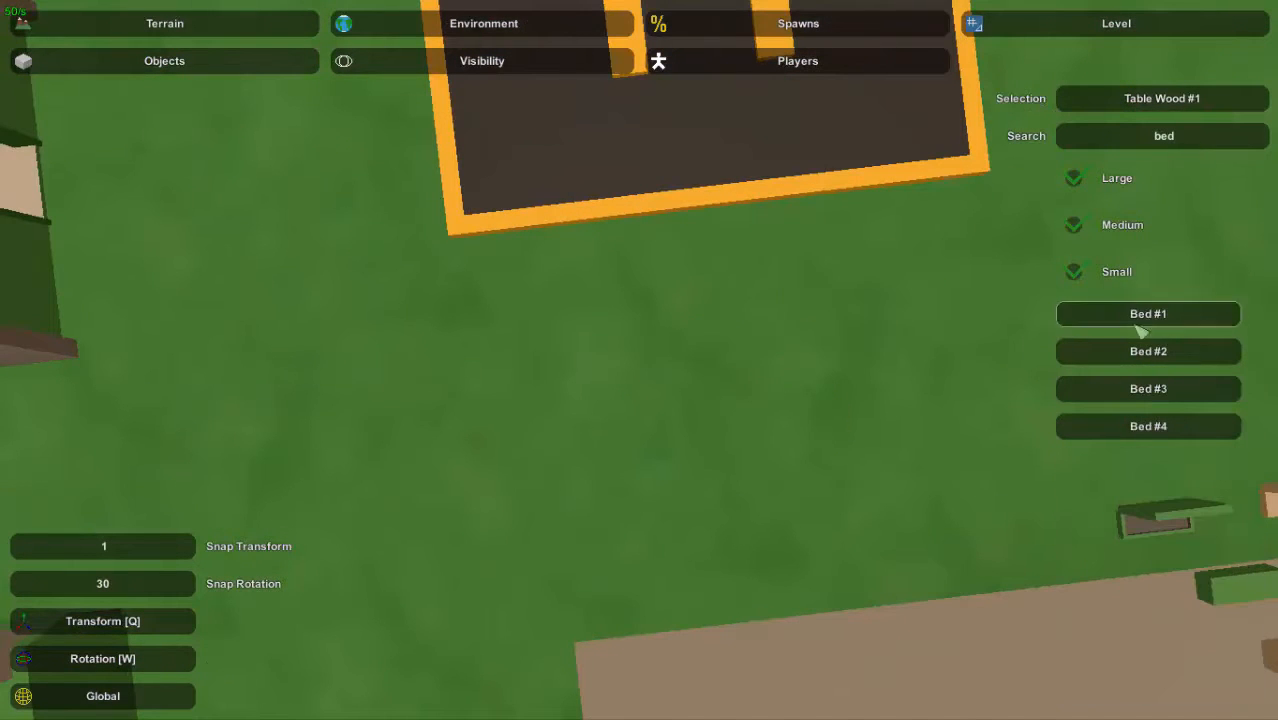
click(1075, 385)
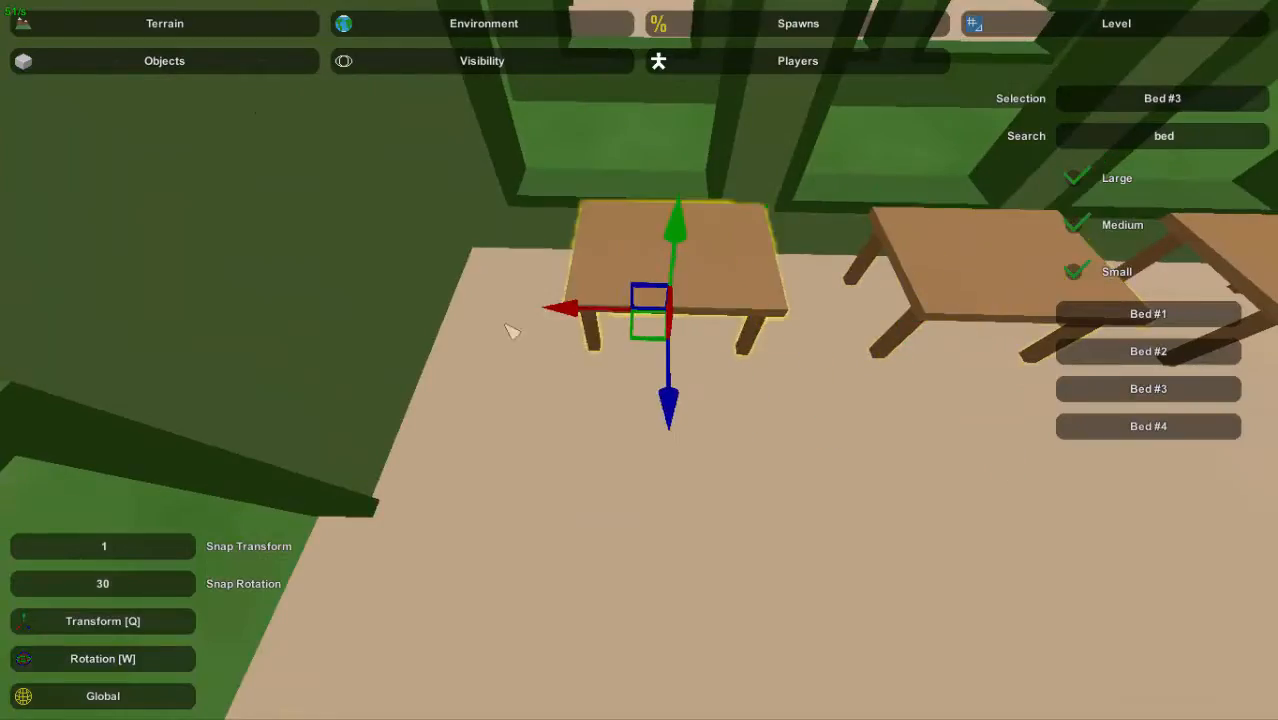
Line up wooden tables under the windows of a green building and stand an open wardrobe in its corner
right_drag(505, 325, 600, 200)
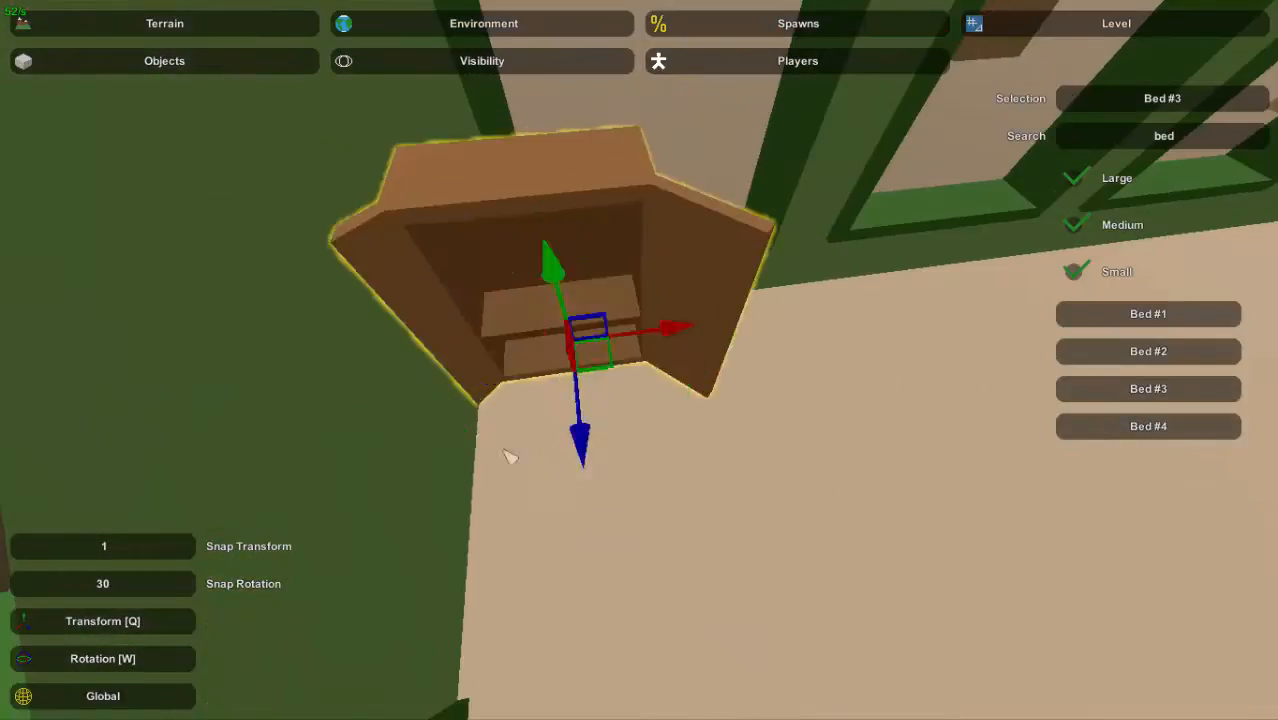
right_drag(508, 456, 670, 420)
drag(512, 408, 617, 398)
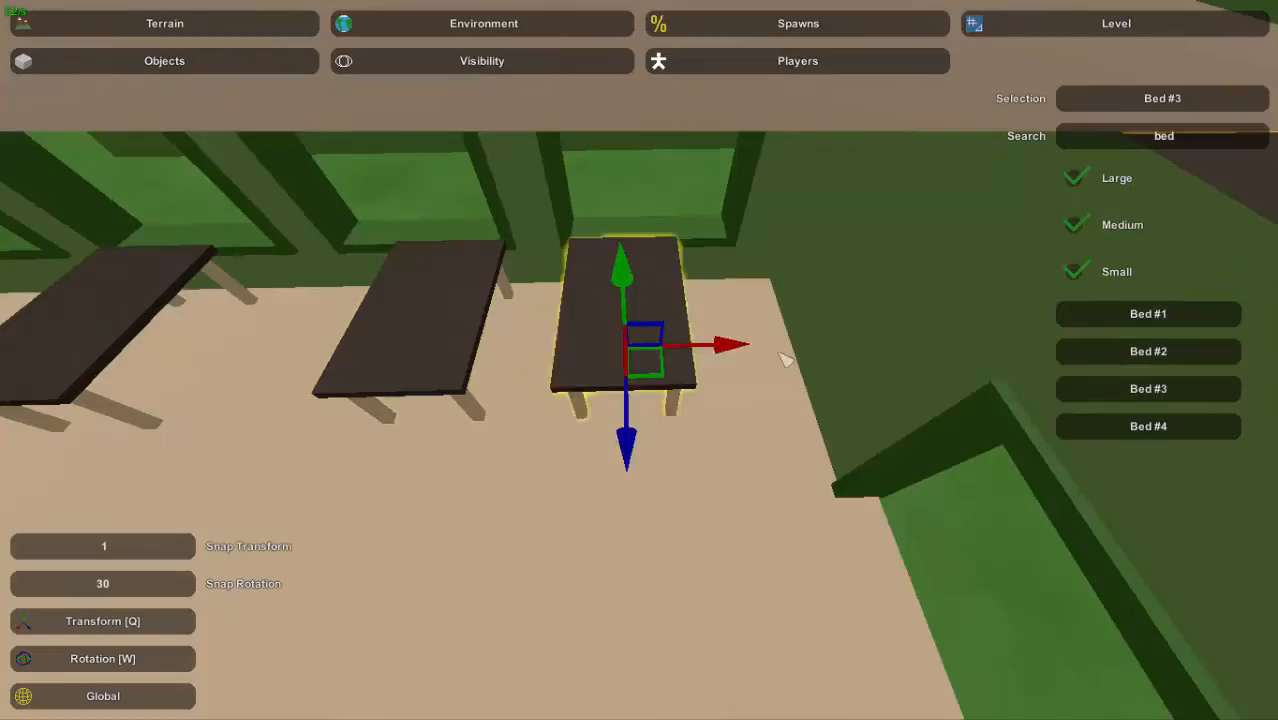
Place dark tables below the windows of another green building and turn a matching chair toward each one
right_drag(785, 360, 668, 367)
key(w)
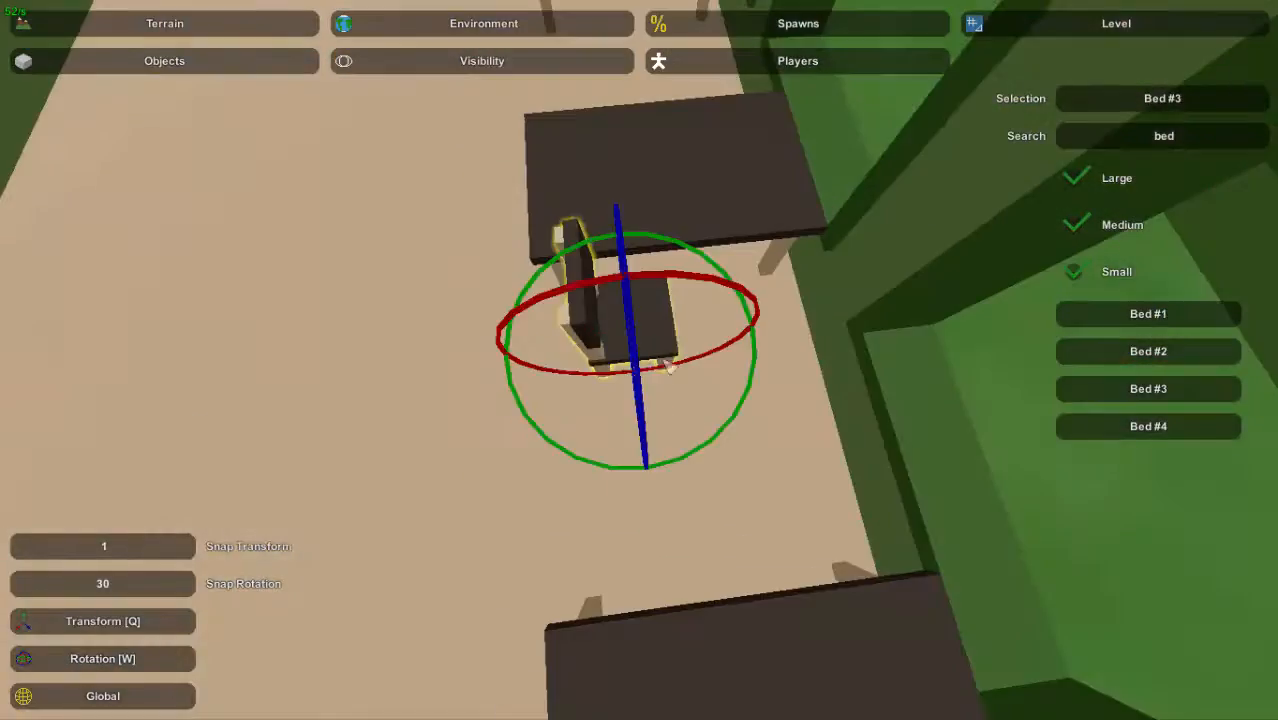
right_drag(519, 528, 631, 364)
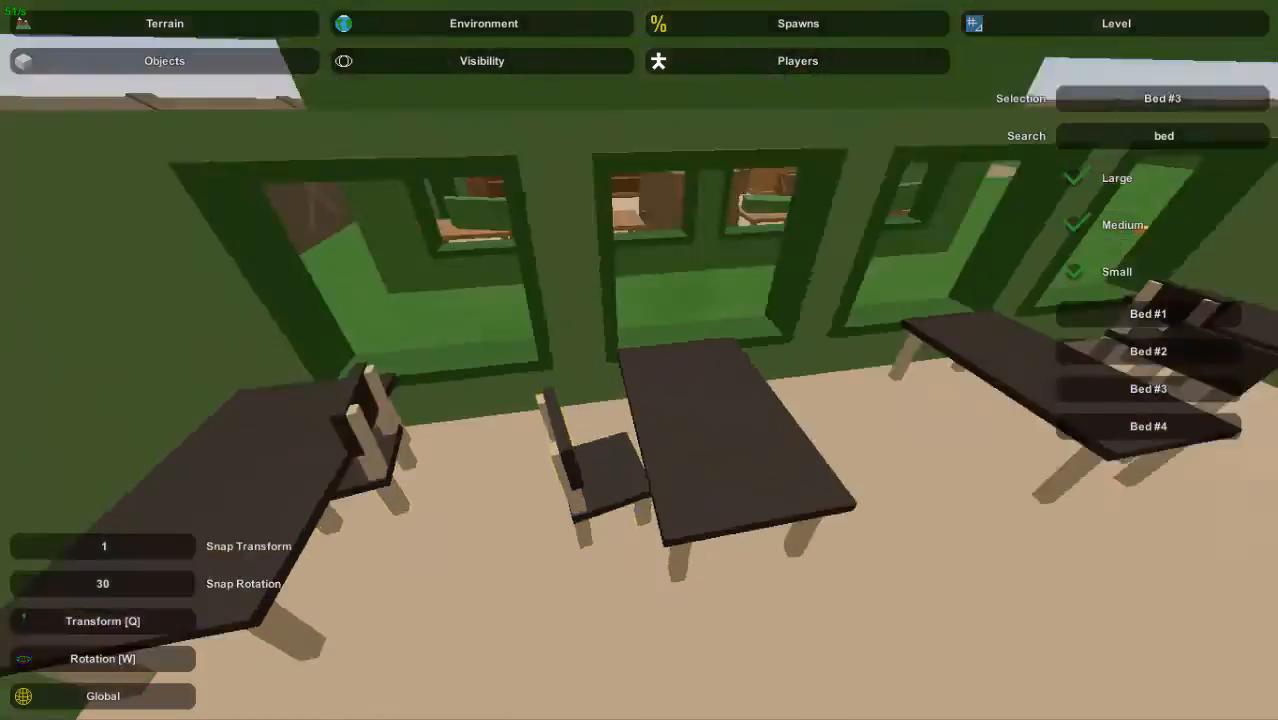
right_drag(640, 360, 640, 330)
Put a laptop on the corner desk and stand a computer tower on the floor beneath it
key(w)
right_drag(677, 473, 641, 362)
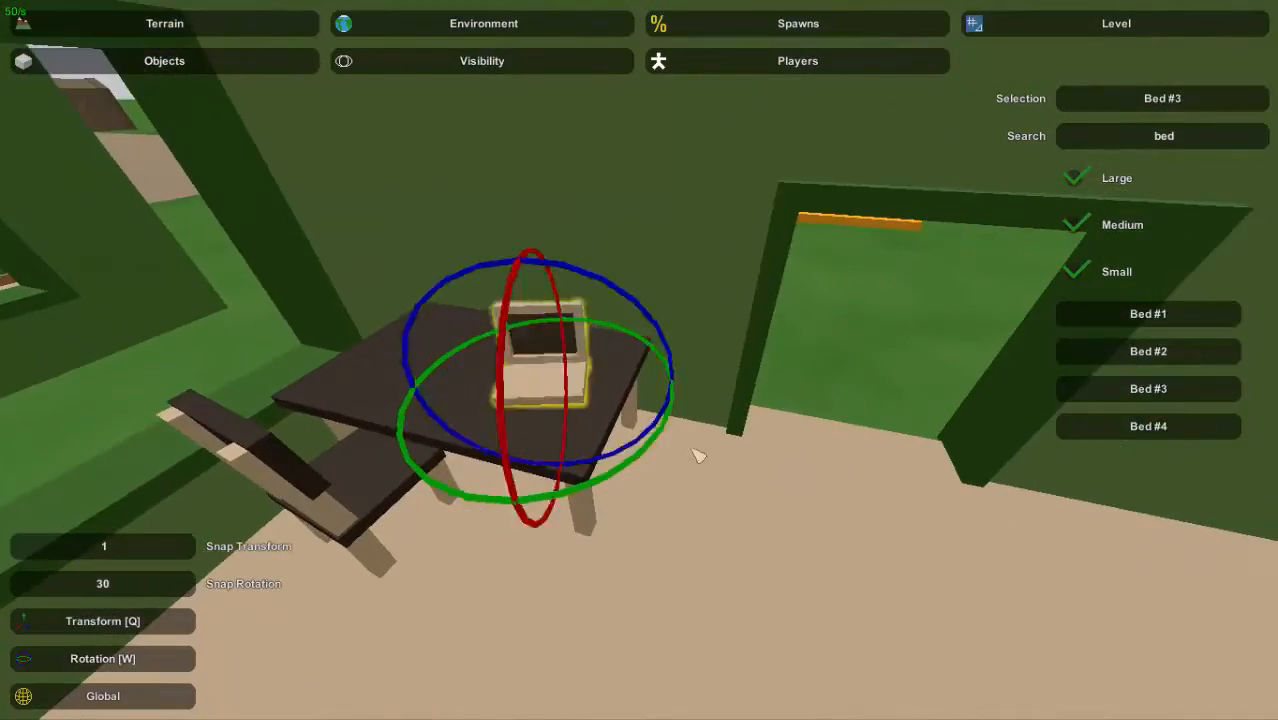
right_drag(670, 417, 733, 379)
right_drag(557, 462, 722, 480)
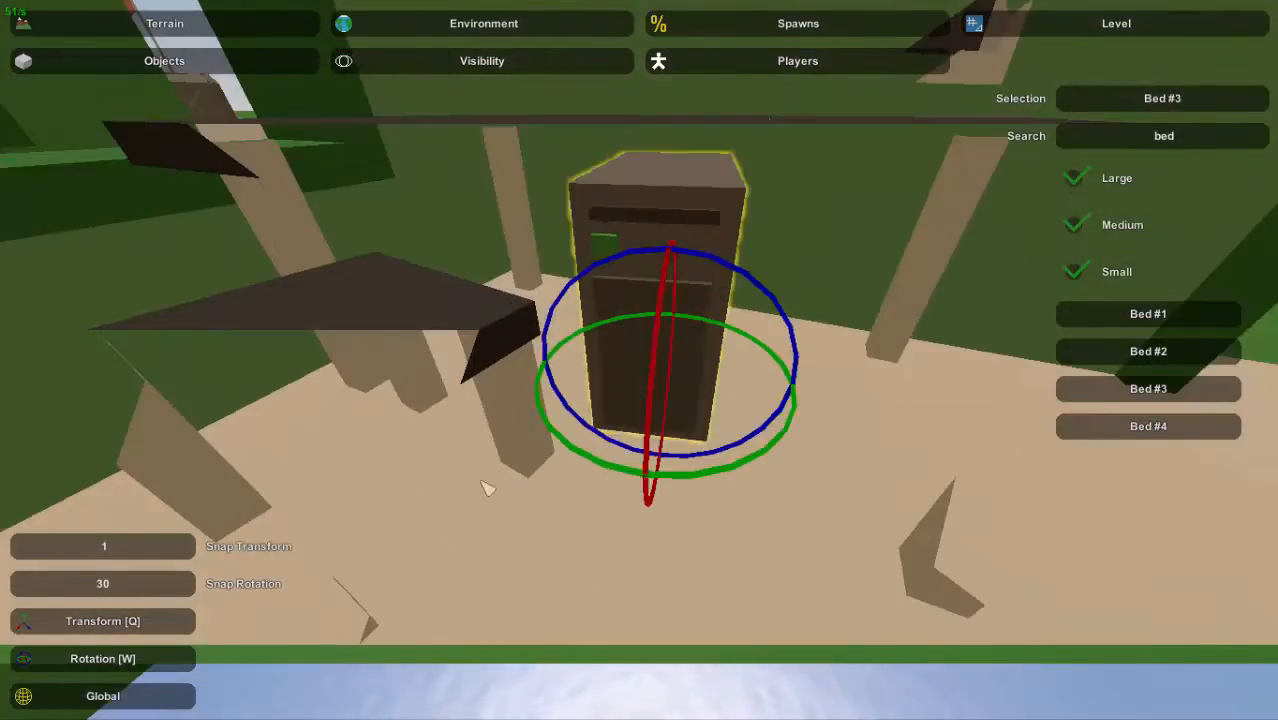
right_drag(483, 488, 640, 360)
right_drag(630, 420, 606, 380)
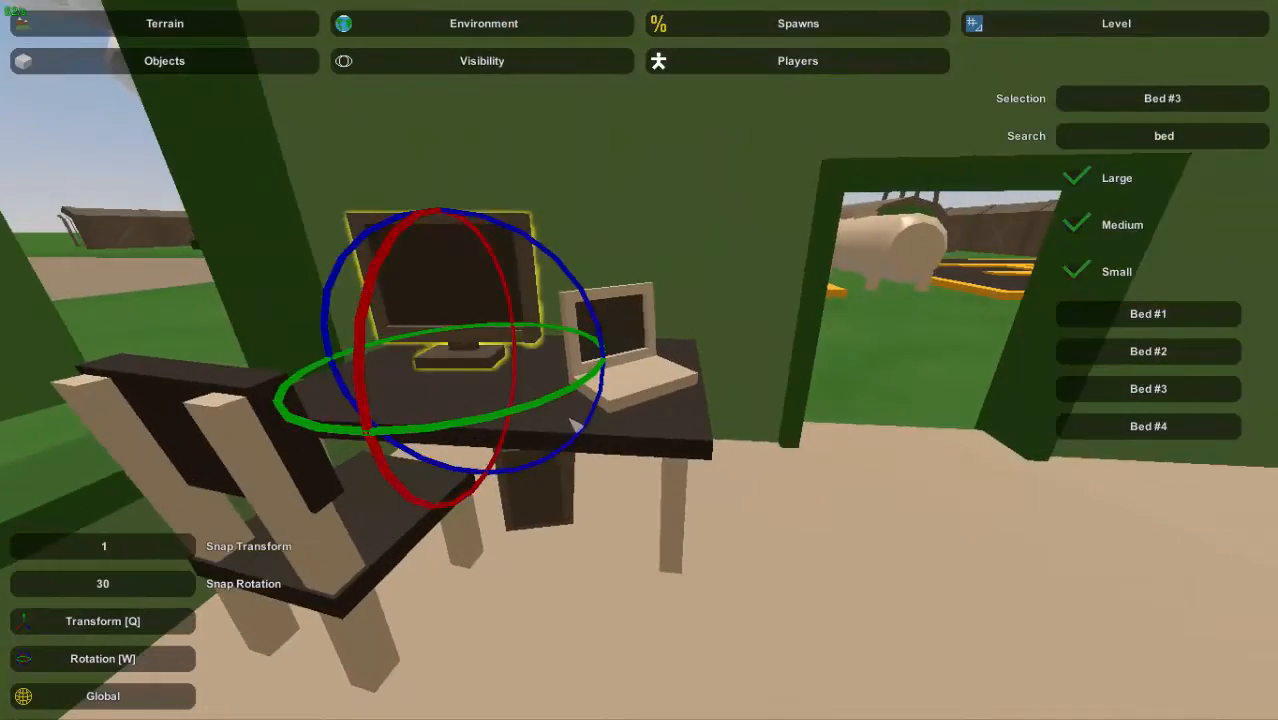
Place monitors on the office desks and rotate them toward their chairs
key(e)
right_drag(575, 425, 698, 455)
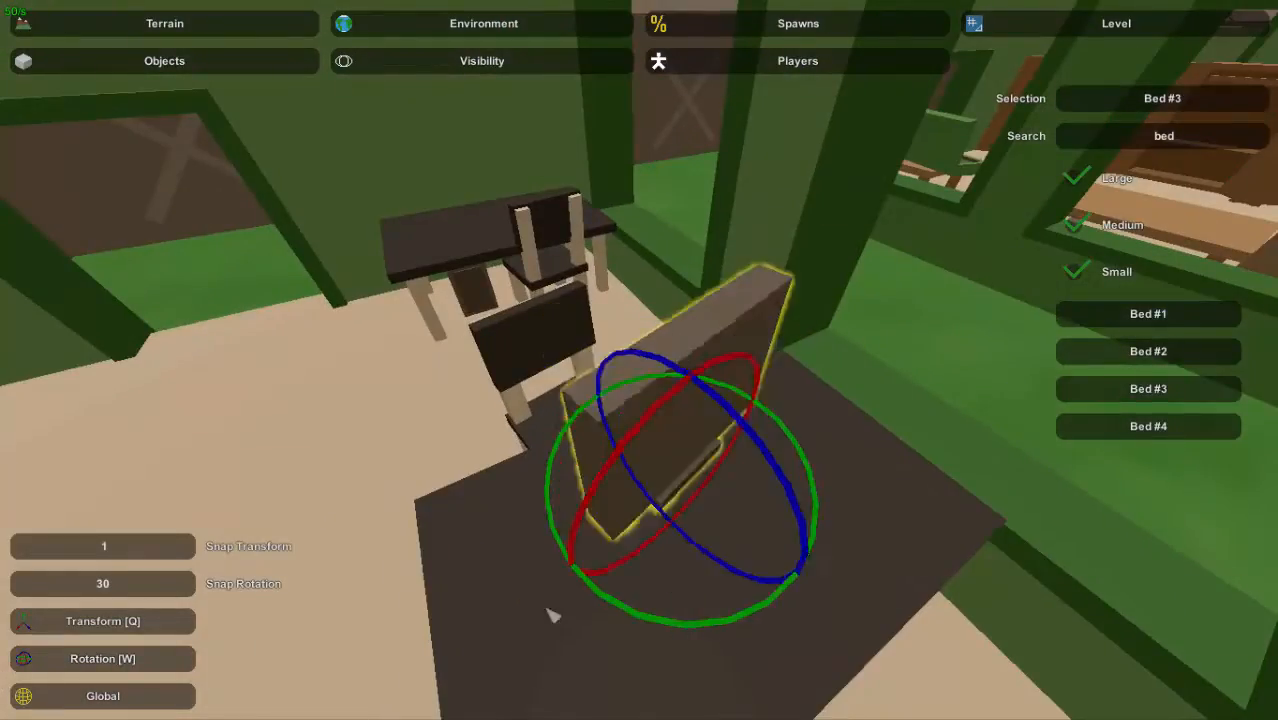
right_drag(548, 612, 386, 322)
click(382, 467)
right_drag(382, 467, 200, 440)
key(e)
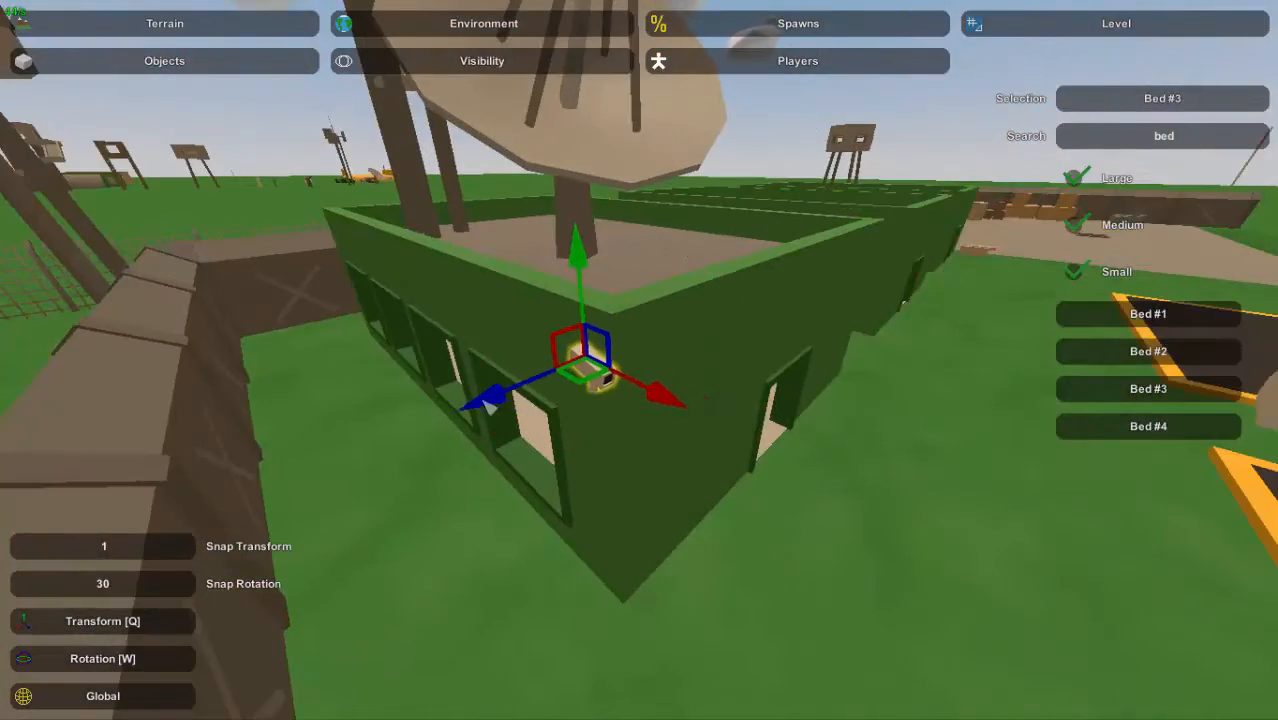
Search the objects for "cro" and place a Crossing #2 barrier in the gap of the outer metal fence
right_drag(585, 381, 648, 371)
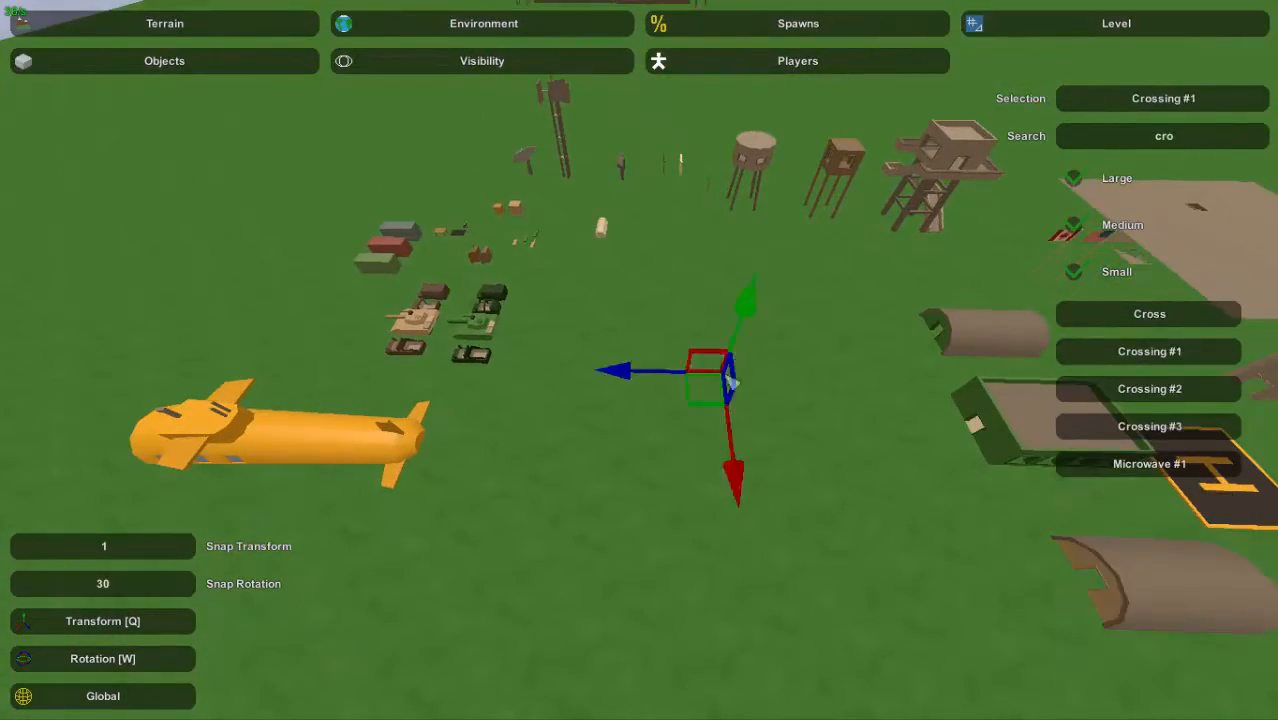
right_drag(731, 381, 740, 430)
right_drag(690, 337, 690, 380)
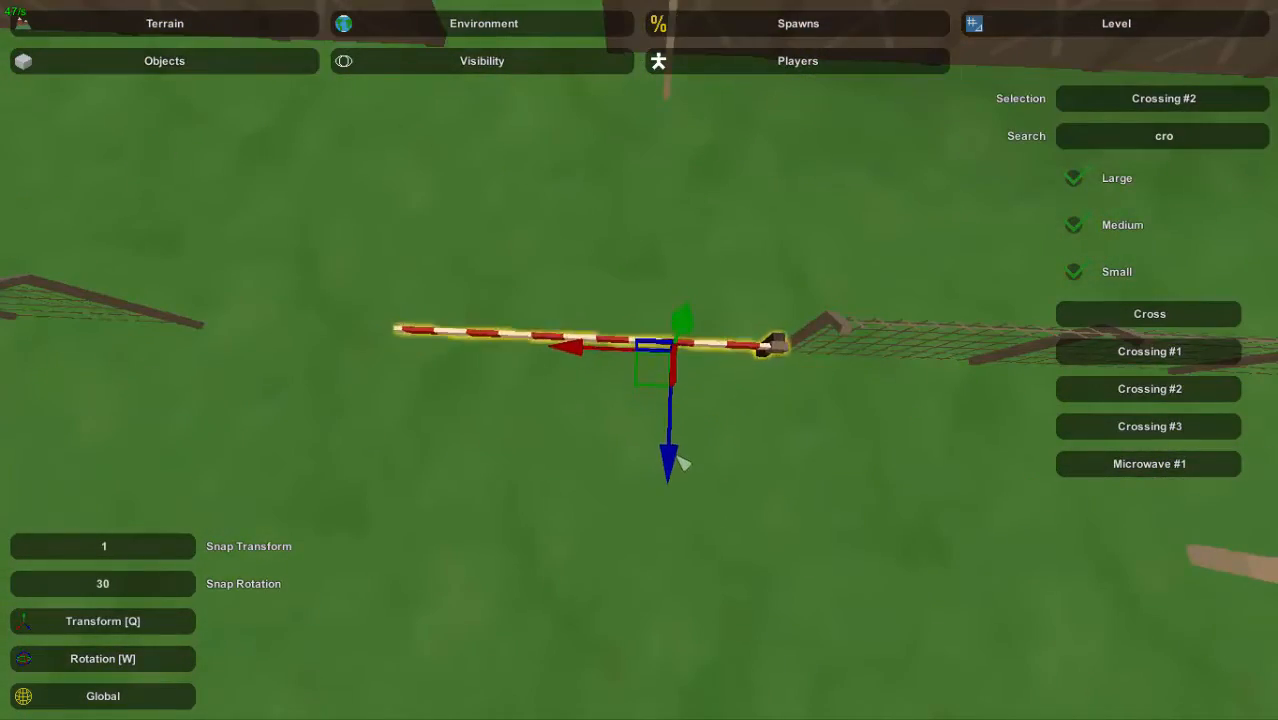
right_drag(632, 420, 580, 457)
Complete the gate with a second Crossing #2 barrier opposite the first and a guard booth on each side
key(e)
key(w)
right_drag(863, 496, 605, 540)
key(s)
key(w)
key(w)
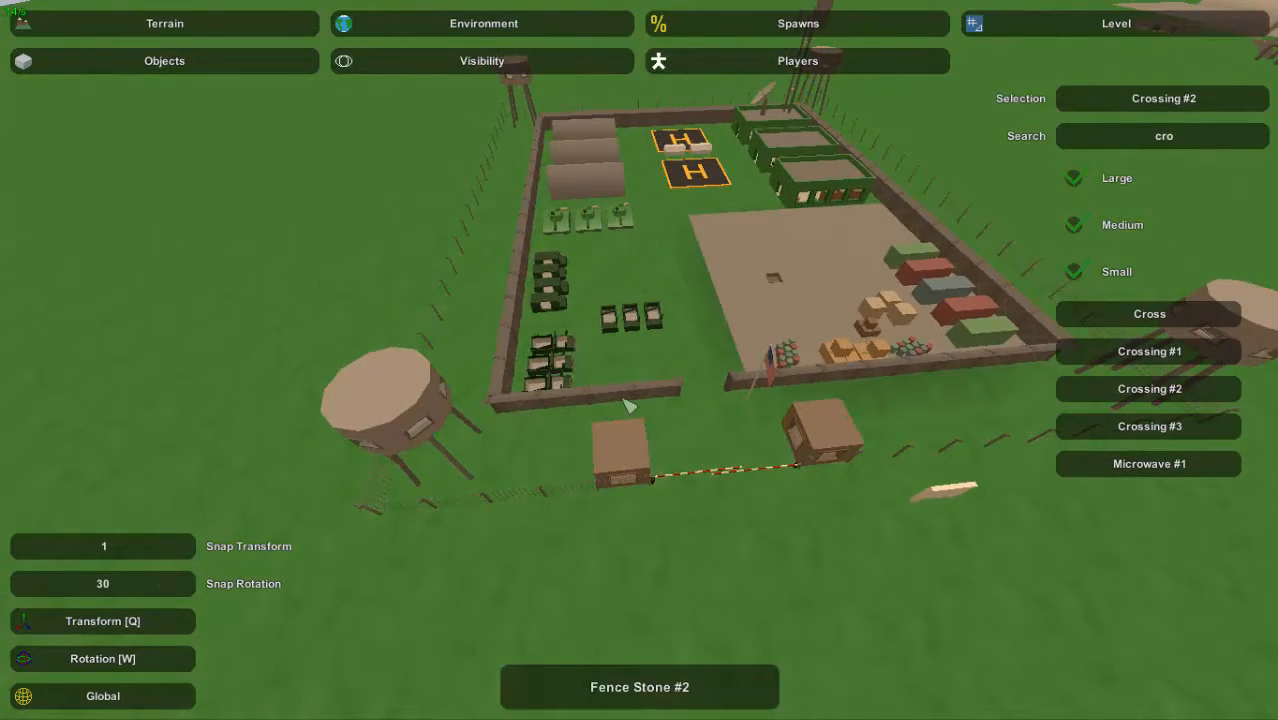
Examine the finished gate, the storage slab and the perimeter wall and metal fence around the base
key(a)
right_drag(605, 540, 905, 474)
key(a)
key(a)
key(a)
right_drag(715, 330, 925, 298)
key(a)
key(a)
mouse_move(640, 360)
right_down()
mouse_move(495, 435)
mouse_move(625, 465)
mouse_move(590, 420)
mouse_move(560, 460)
mouse_move(648, 369)
right_up()
key(w)
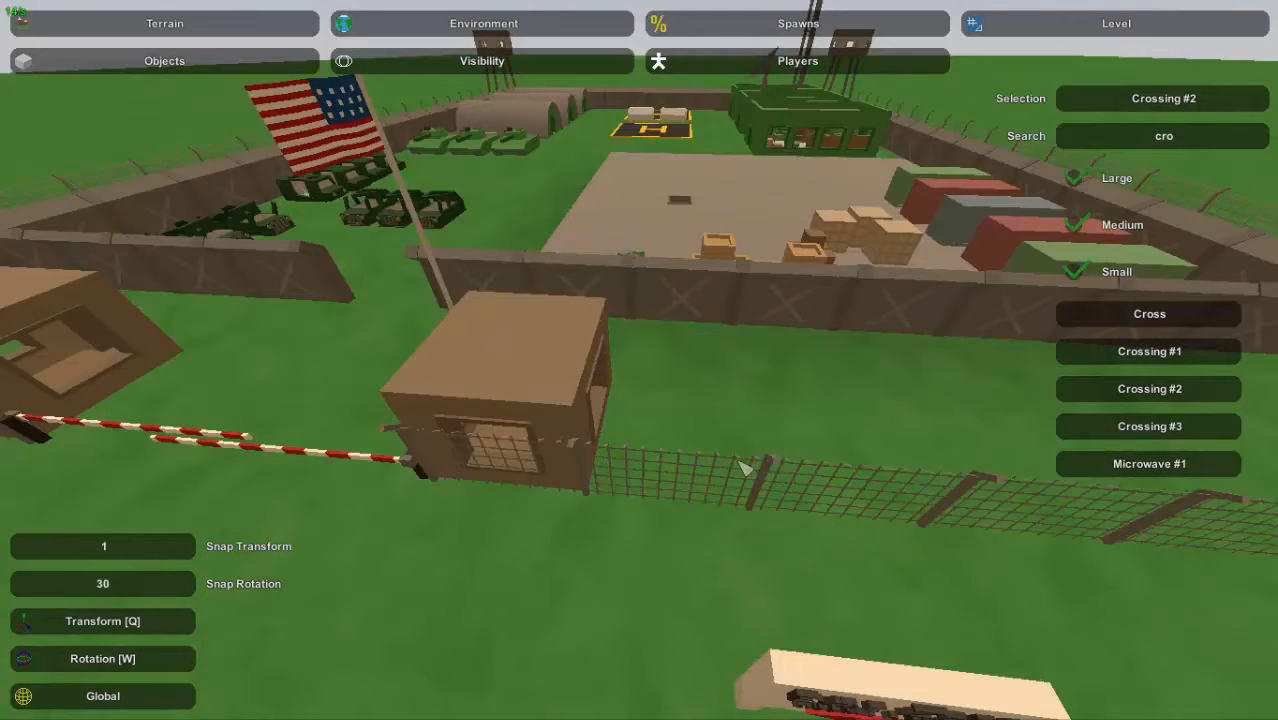
right_drag(679, 313, 715, 362)
key(d)
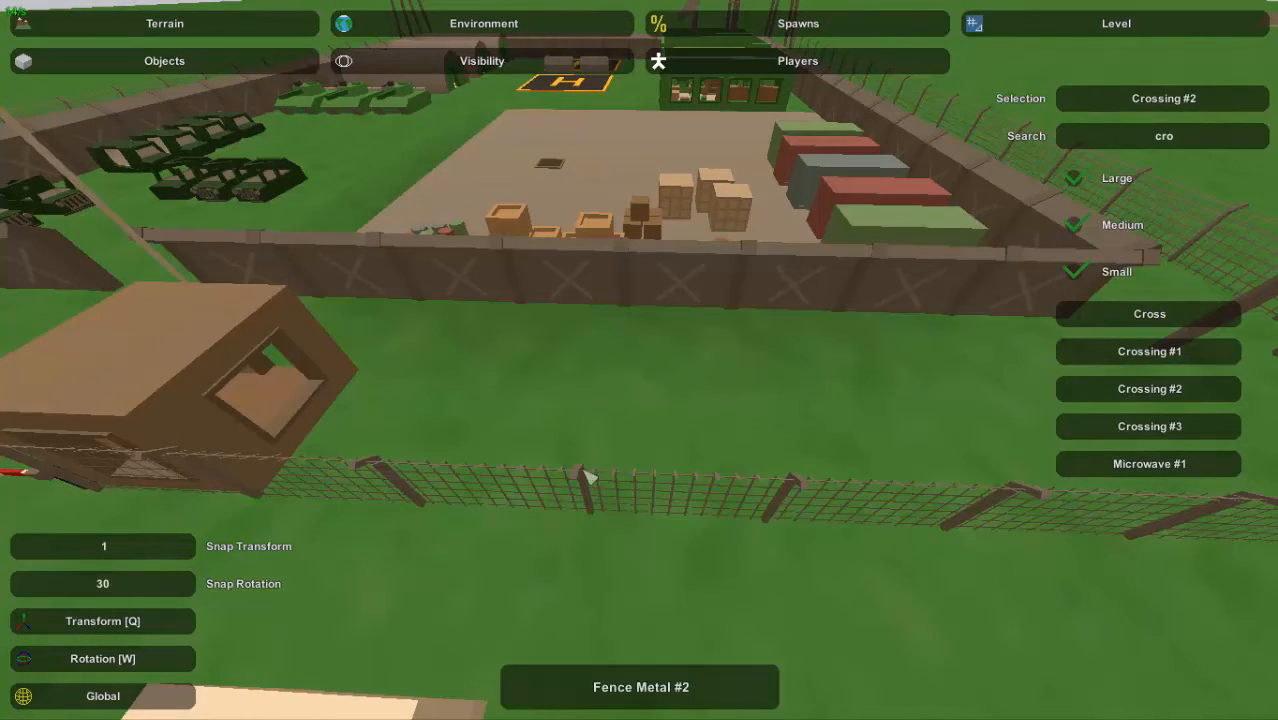
key(s)
right_drag(588, 484, 490, 505)
key(d)
key(a)
key(a)
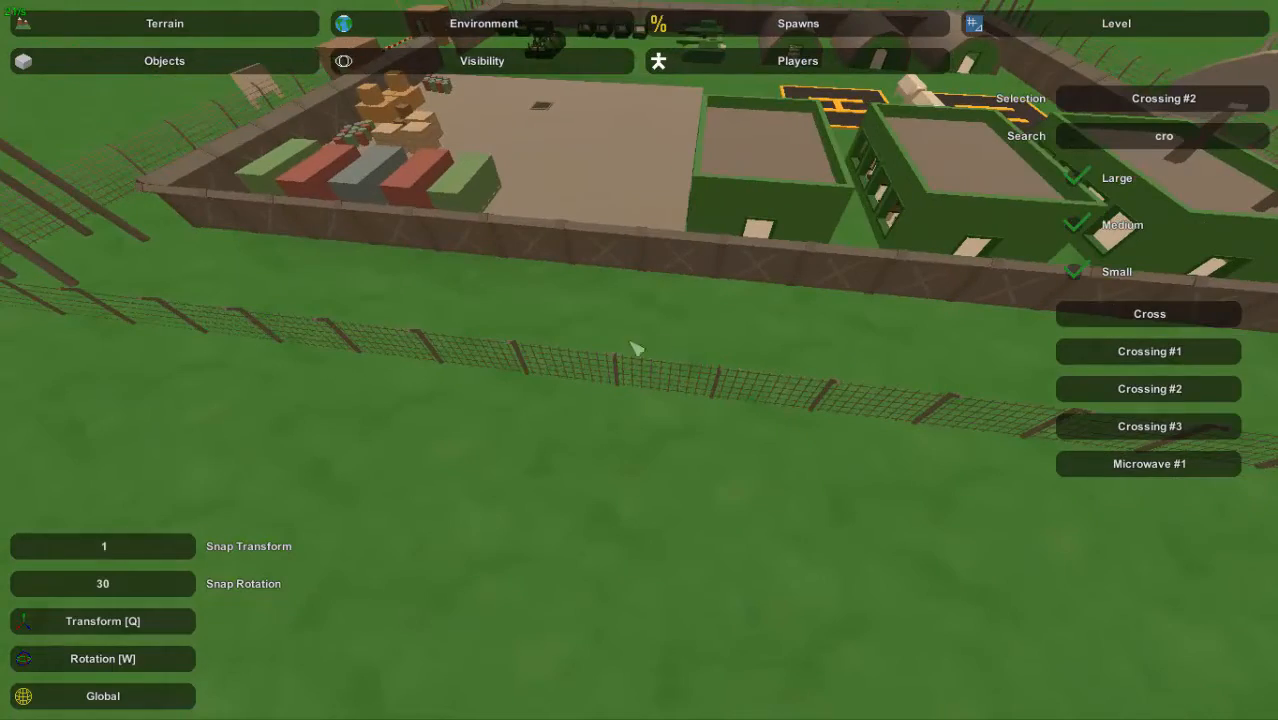
key(a)
Examine the helipads, fuel tanks, rounded huts and green buildings from above
right_drag(653, 380, 798, 390)
key(w)
key(a)
key(a)
key(a)
key(w)
key(d)
key(s)
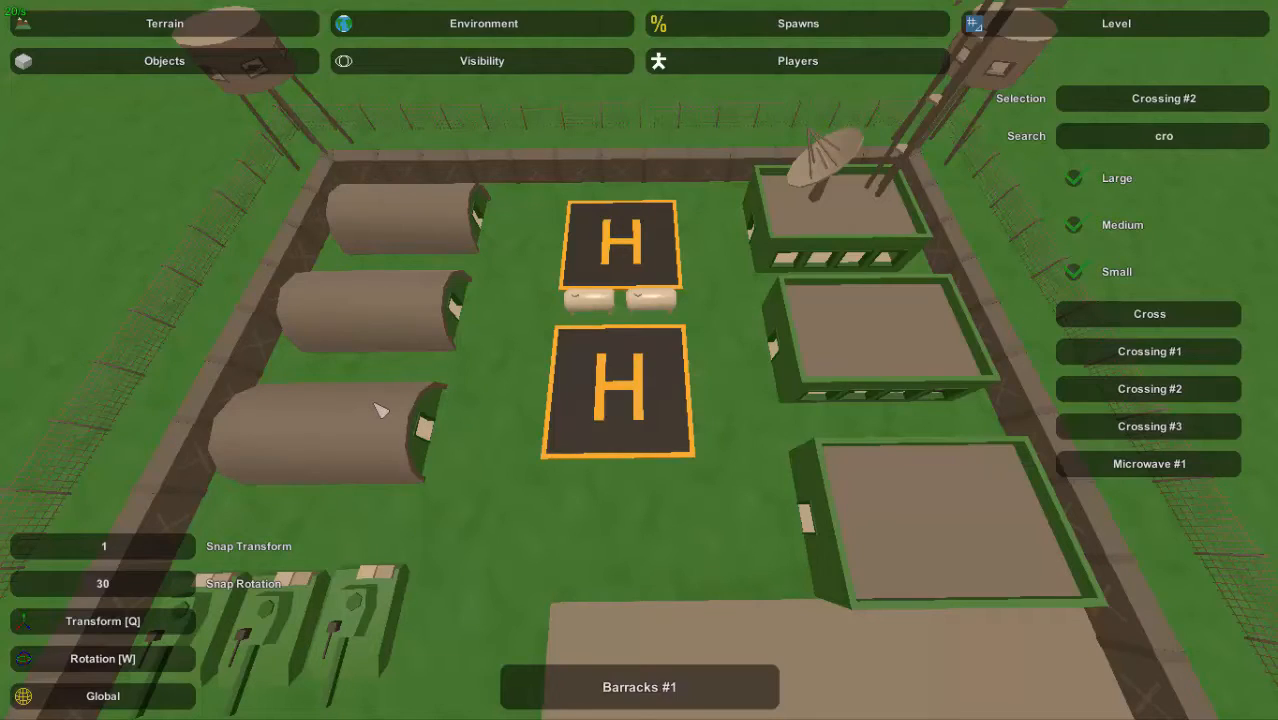
right_drag(765, 402, 900, 320)
right_drag(643, 364, 551, 324)
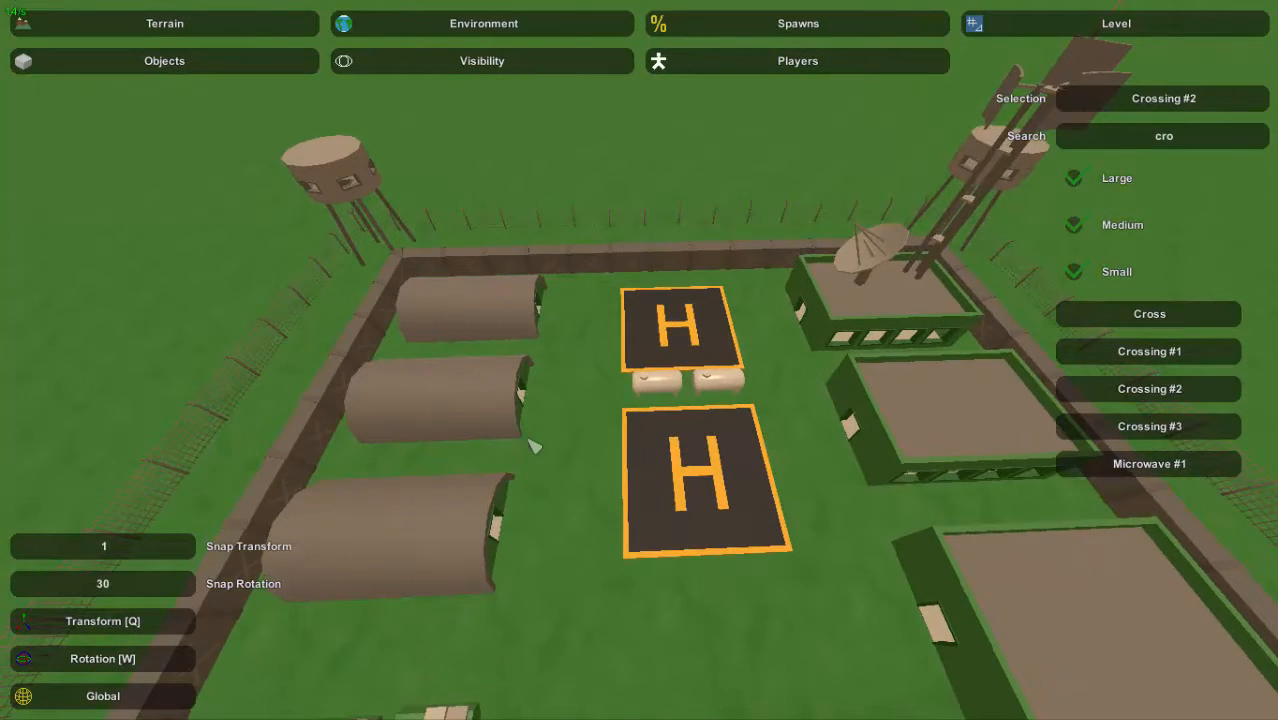
Inspect the rows of bunk beds inside a rounded hut
key(w)
right_drag(639, 360, 465, 290)
right_drag(639, 360, 615, 345)
key(w)
key(w)
key(a)
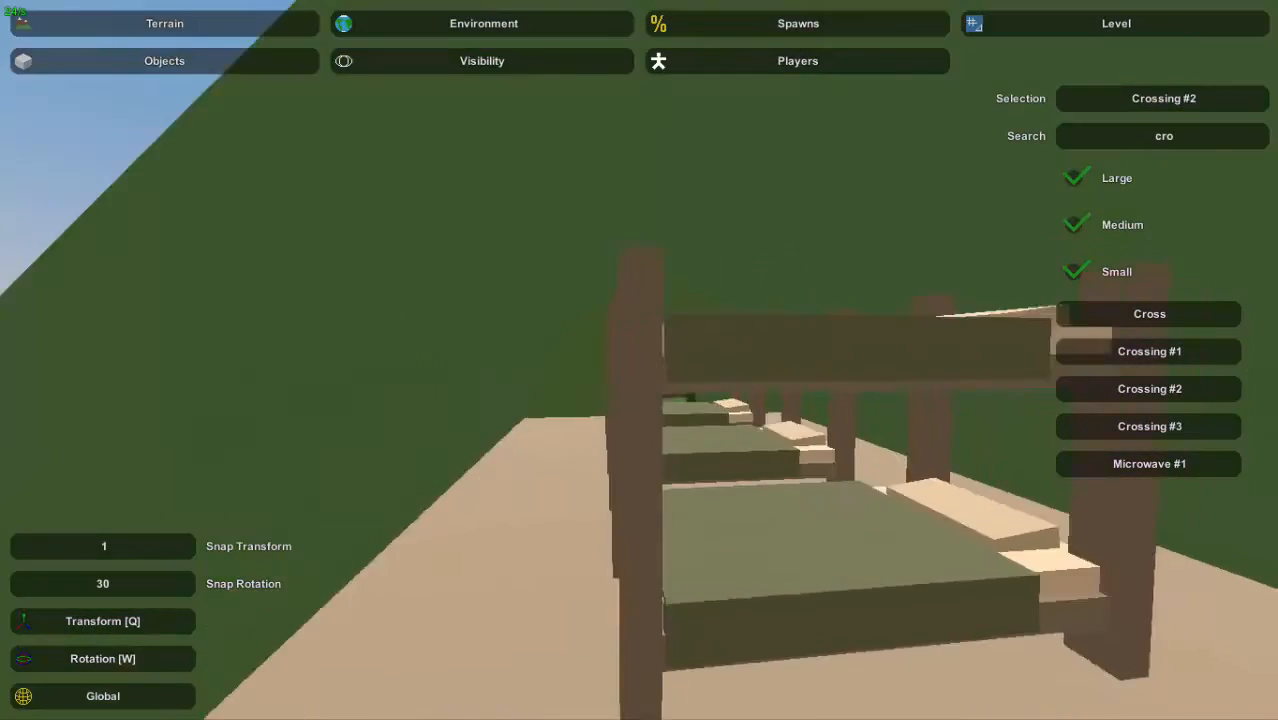
key(w)
right_drag(639, 360, 1000, 375)
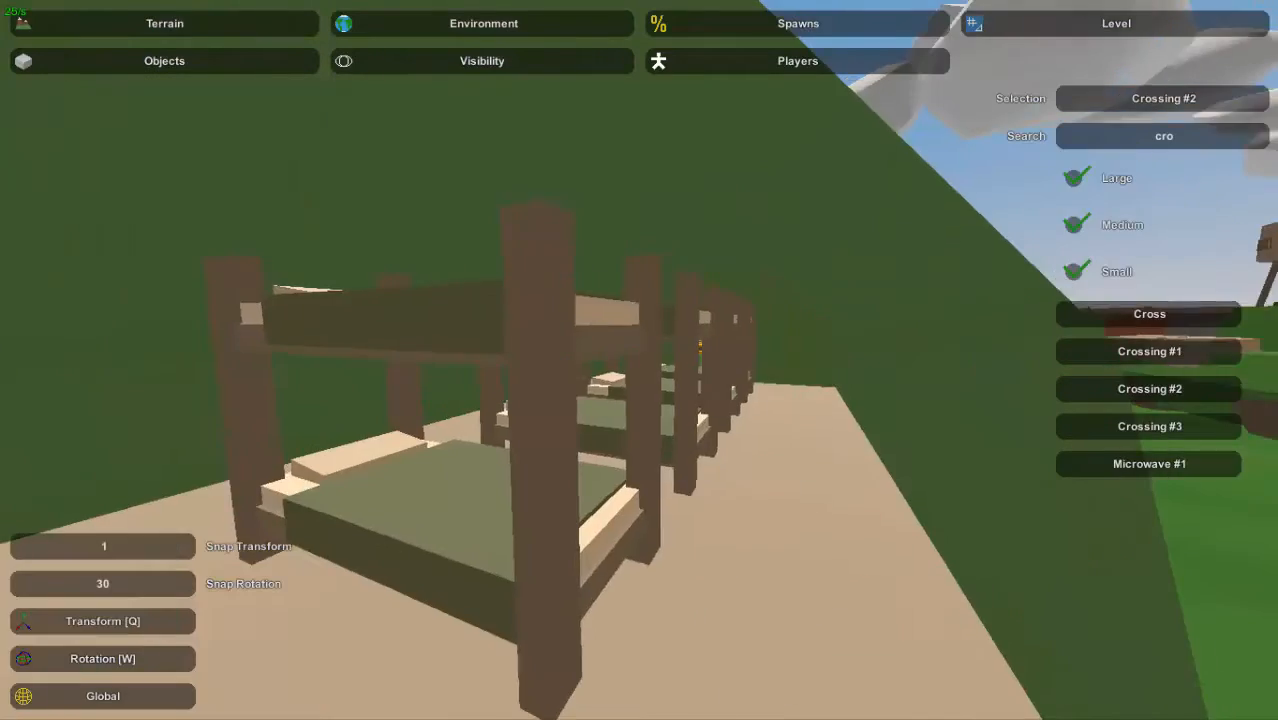
key(w)
right_drag(639, 360, 930, 362)
key(w)
key(d)
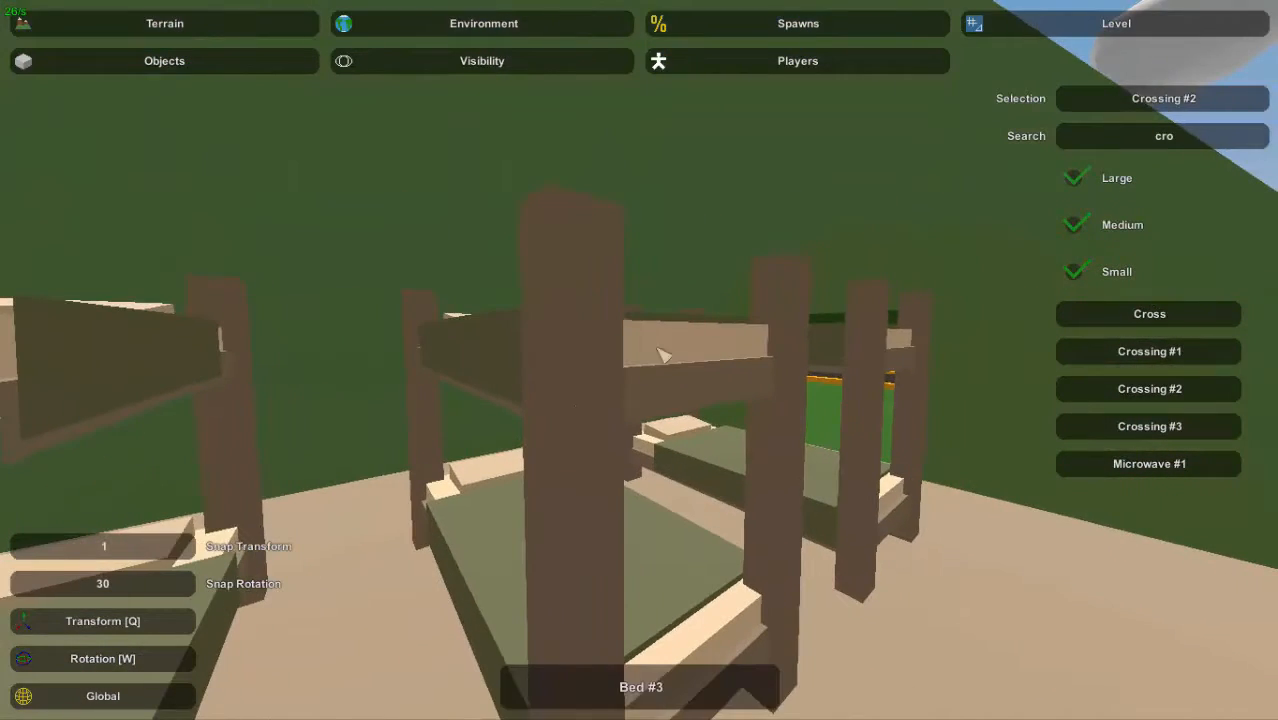
key(d)
right_drag(576, 406, 160, 402)
key(d)
right_drag(639, 360, 290, 355)
Inspect the hut entrances from outside and the tables, crates and wardrobe inside a green building
key(s)
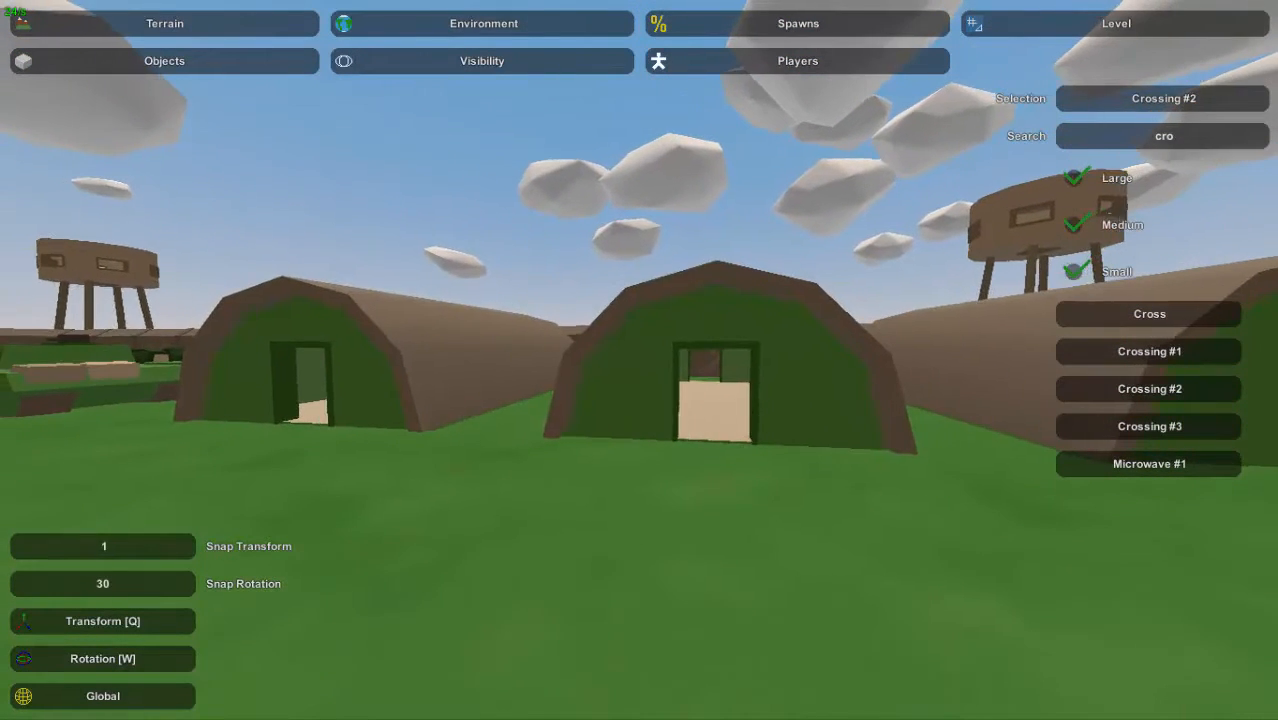
key(a)
right_drag(639, 360, 740, 395)
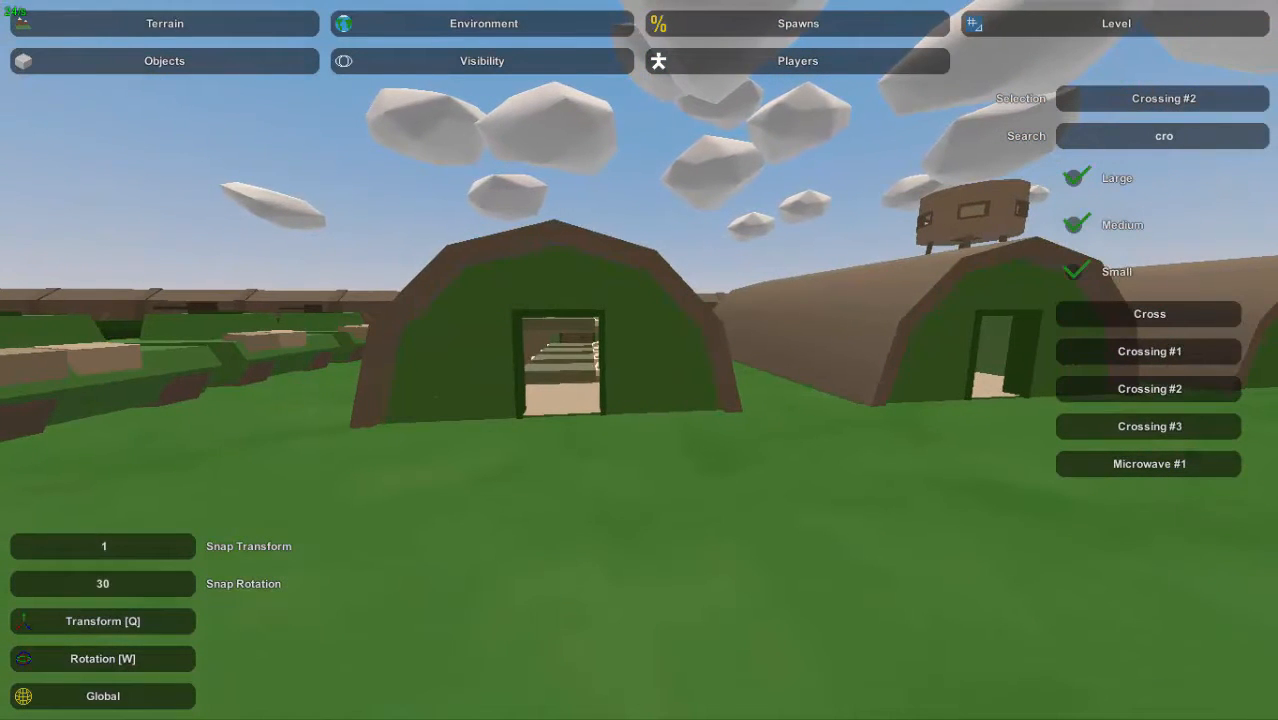
right_drag(639, 360, 720, 465)
key(s)
key(d)
key(s)
key(w)
key(s)
key(w)
key(s)
key(w)
key(a)
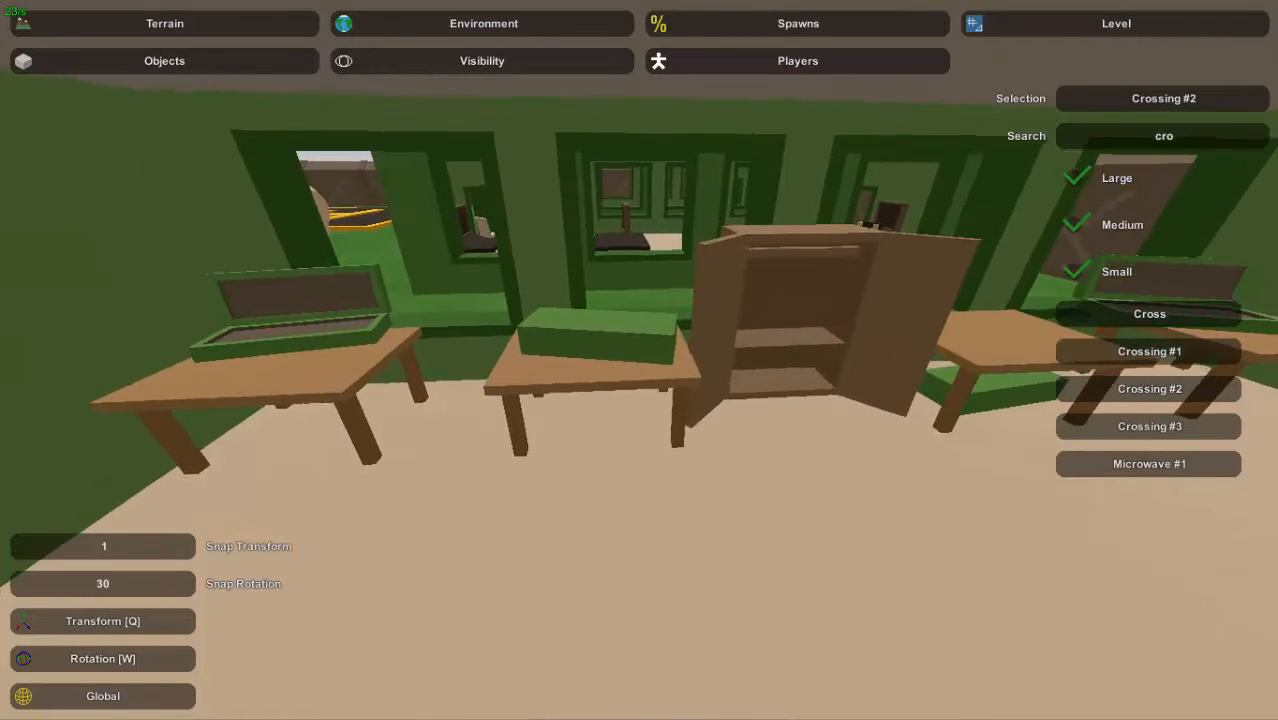
Examine the wardrobes, wooden tables and corner crates inside the green storage building
right_drag(639, 360, 990, 350)
key(a)
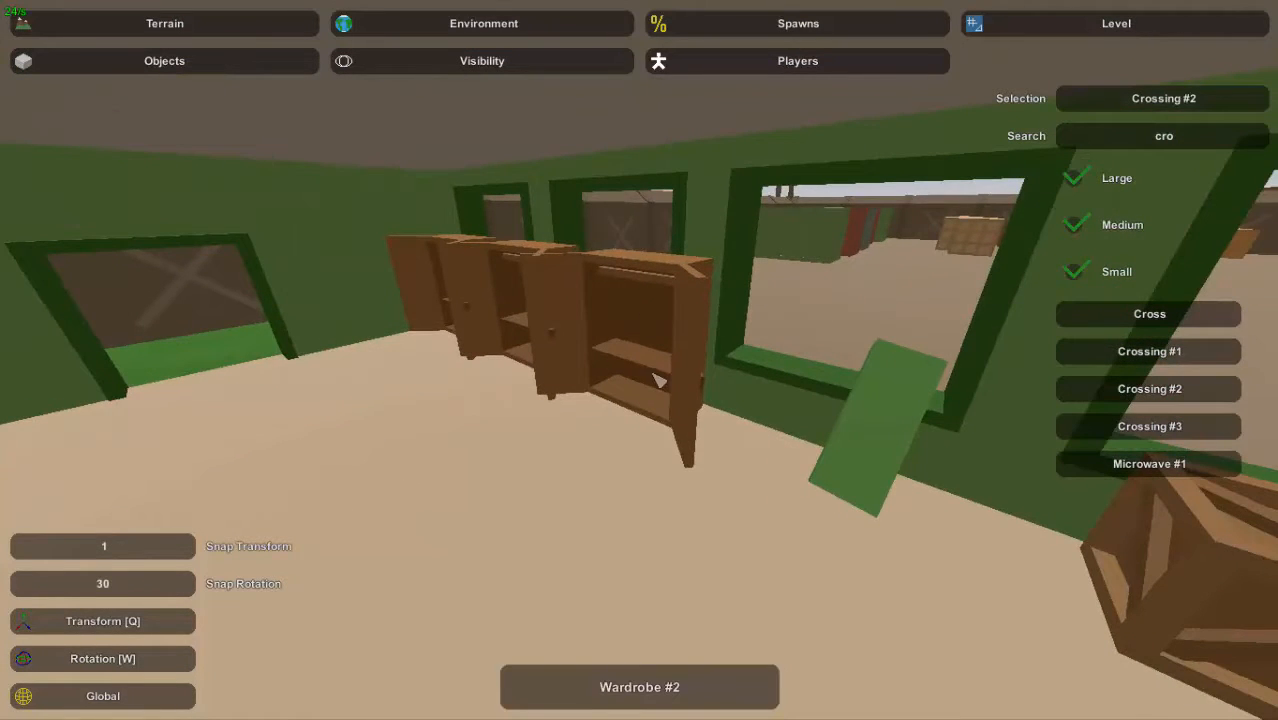
right_drag(657, 378, 420, 370)
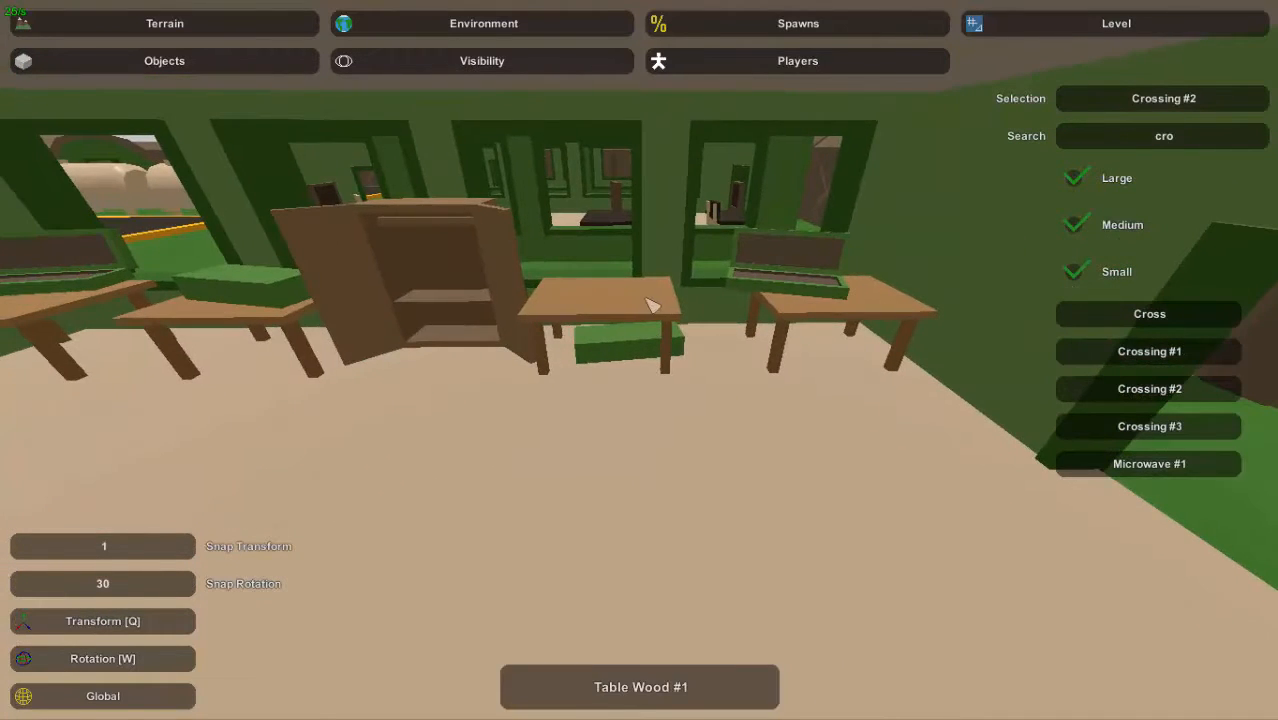
right_drag(652, 305, 300, 305)
key(s)
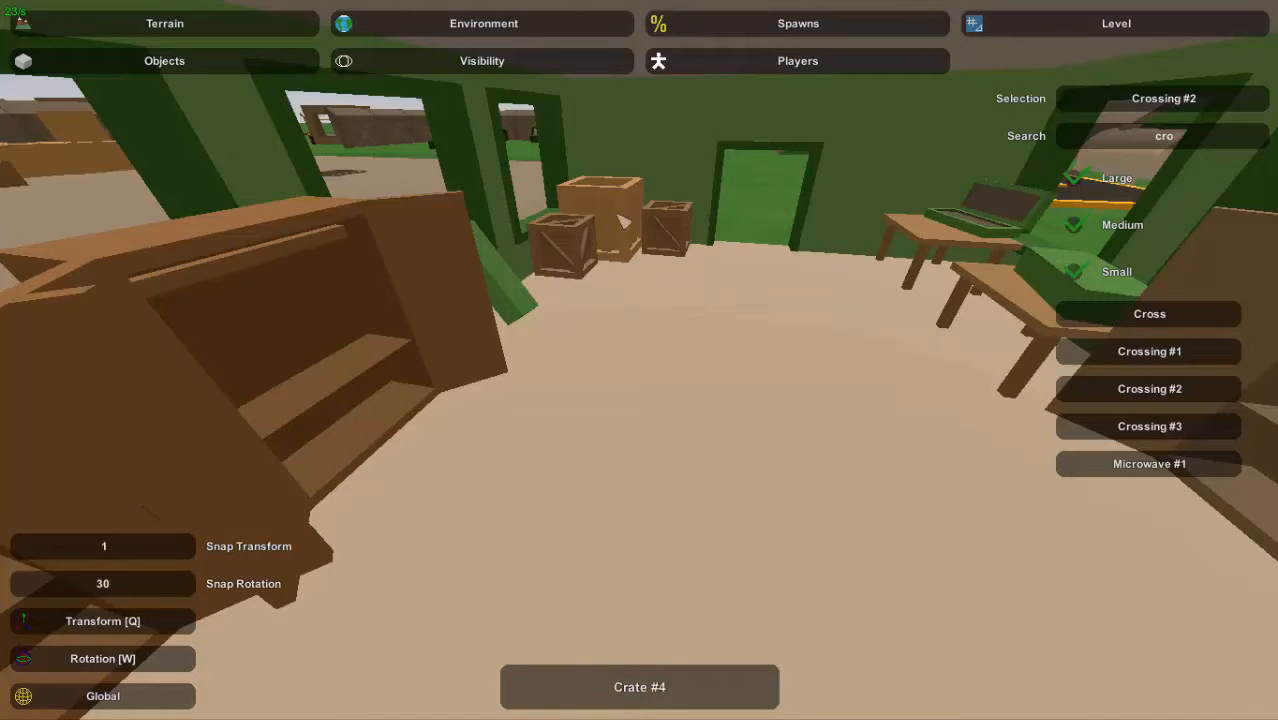
right_drag(507, 302, 611, 375)
key(w)
key(s)
right_drag(629, 463, 540, 425)
right_drag(420, 350, 668, 371)
key(w)
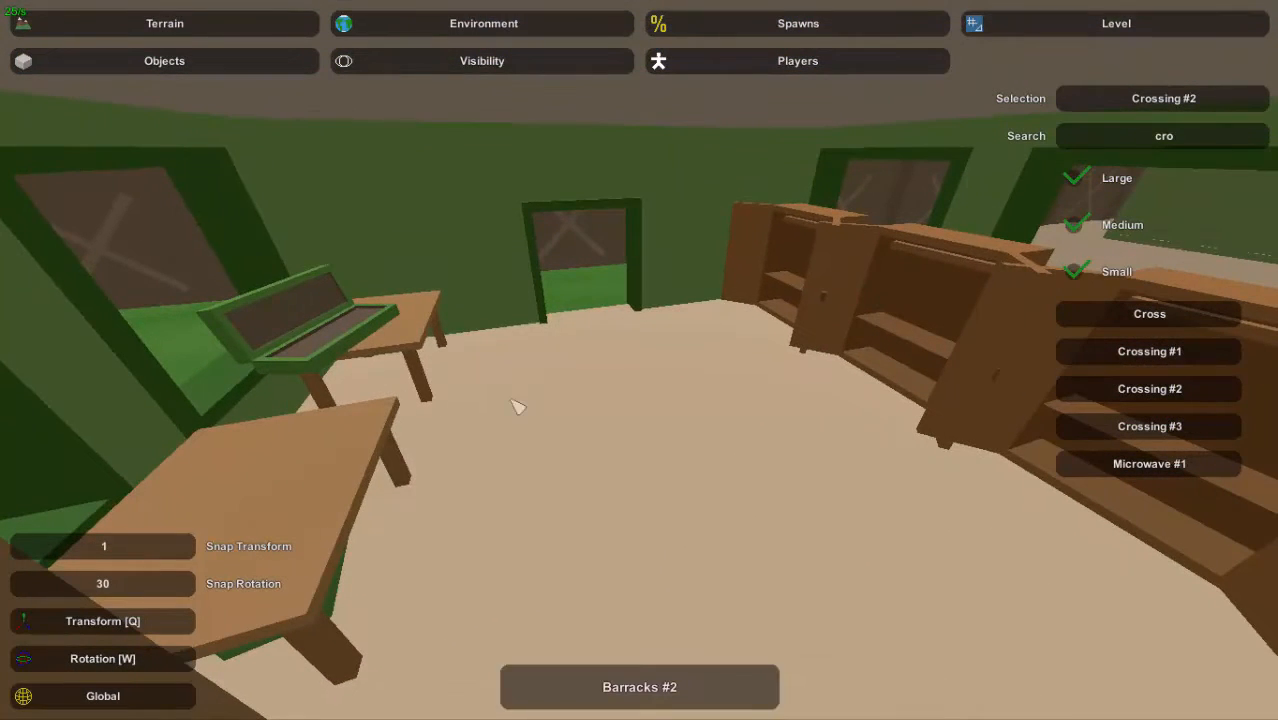
Inspect the green cases on the tables and the crate stack beside the storage building's doorway
right_drag(631, 470, 648, 371)
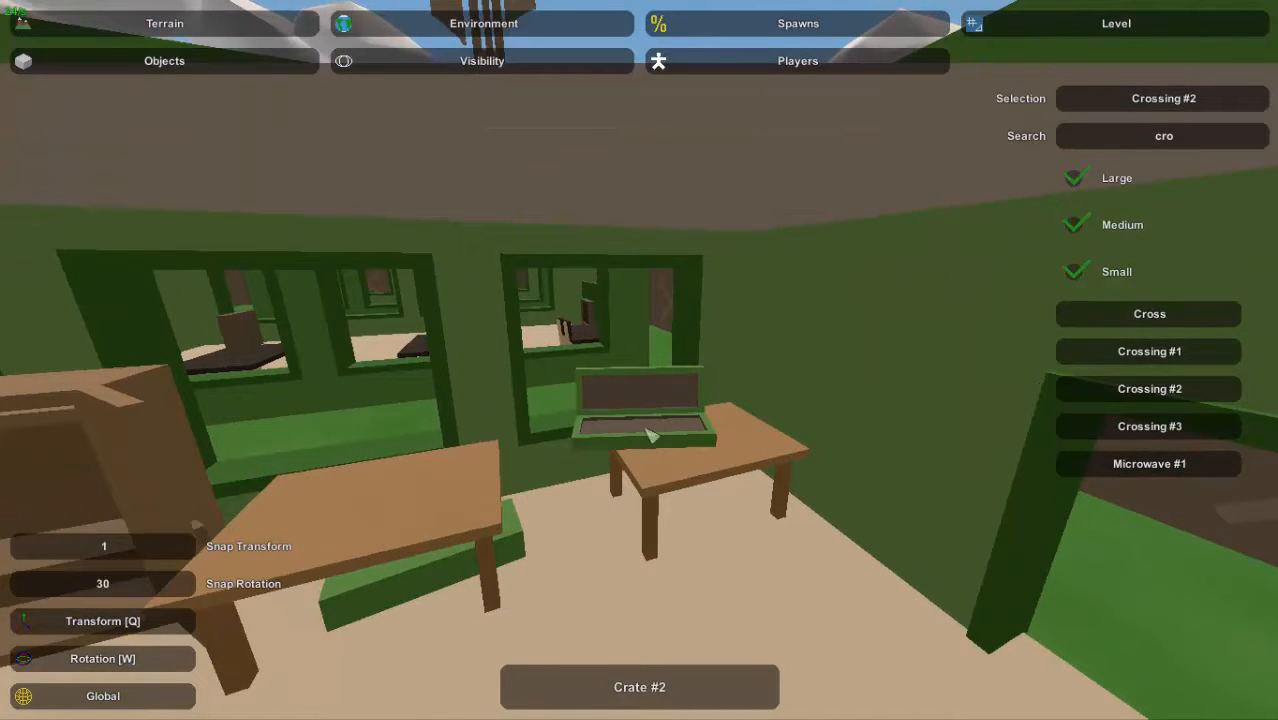
key(s)
right_drag(650, 436, 640, 360)
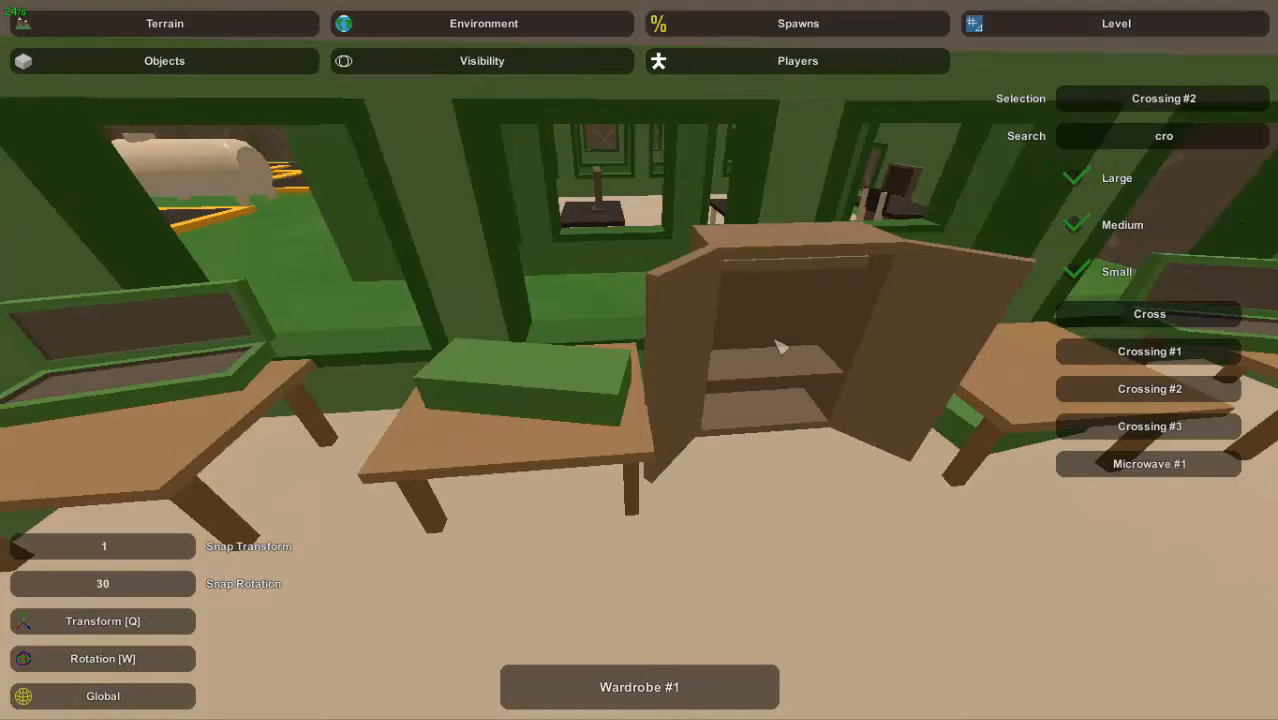
right_drag(780, 346, 480, 380)
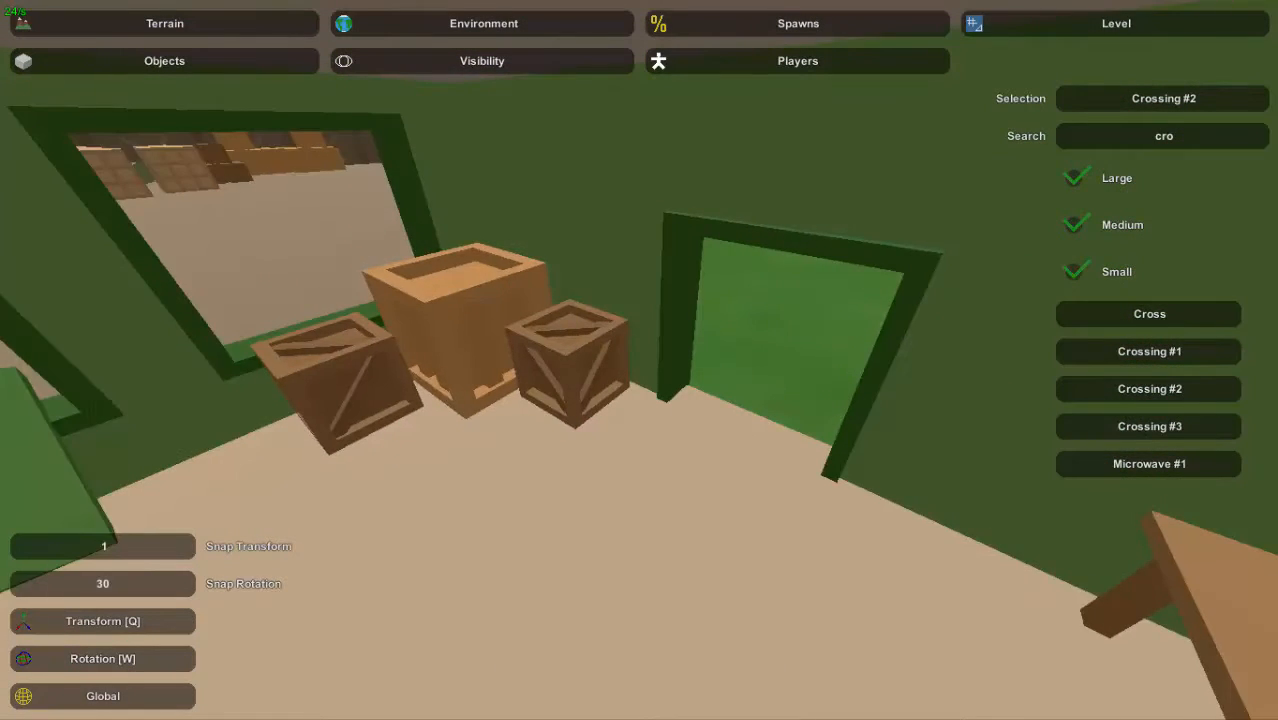
right_drag(640, 360, 390, 350)
right_drag(640, 360, 1030, 355)
key(s)
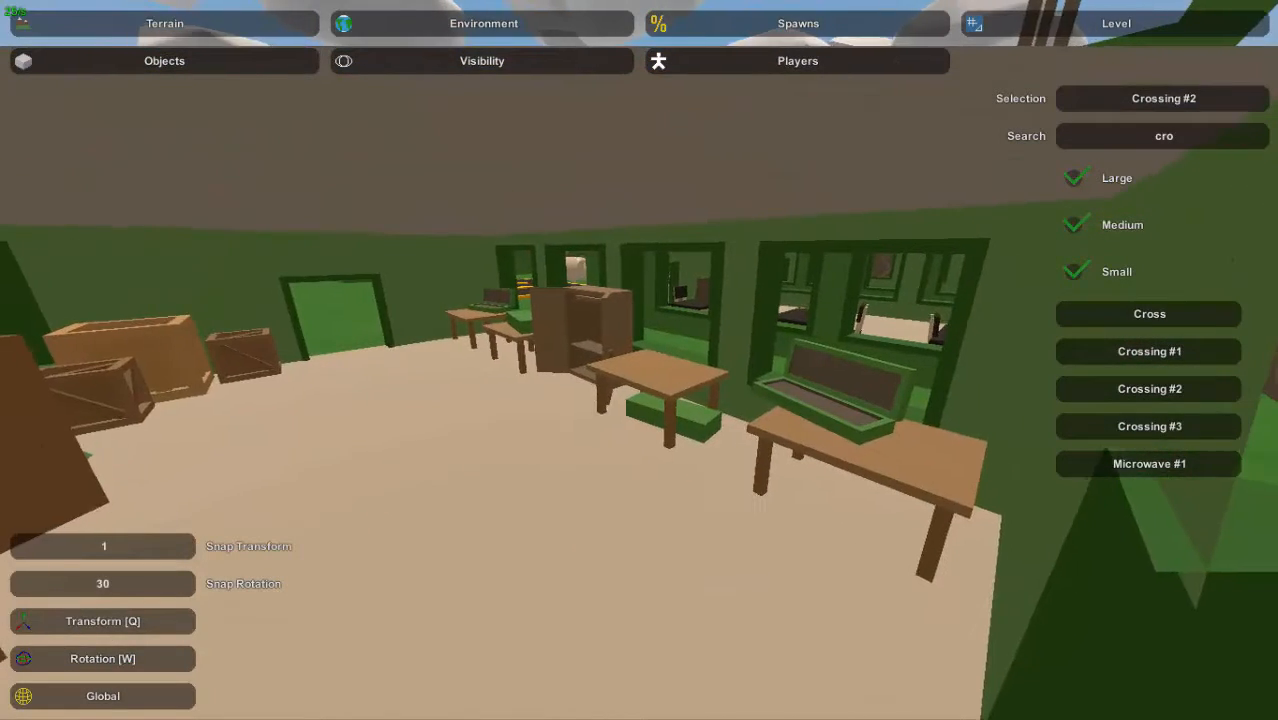
Examine the row of metal desks with computers, laptop and chairs inside the neighbouring green building
right_drag(640, 360, 385, 355)
key(d)
key(d)
right_drag(640, 360, 485, 405)
key(d)
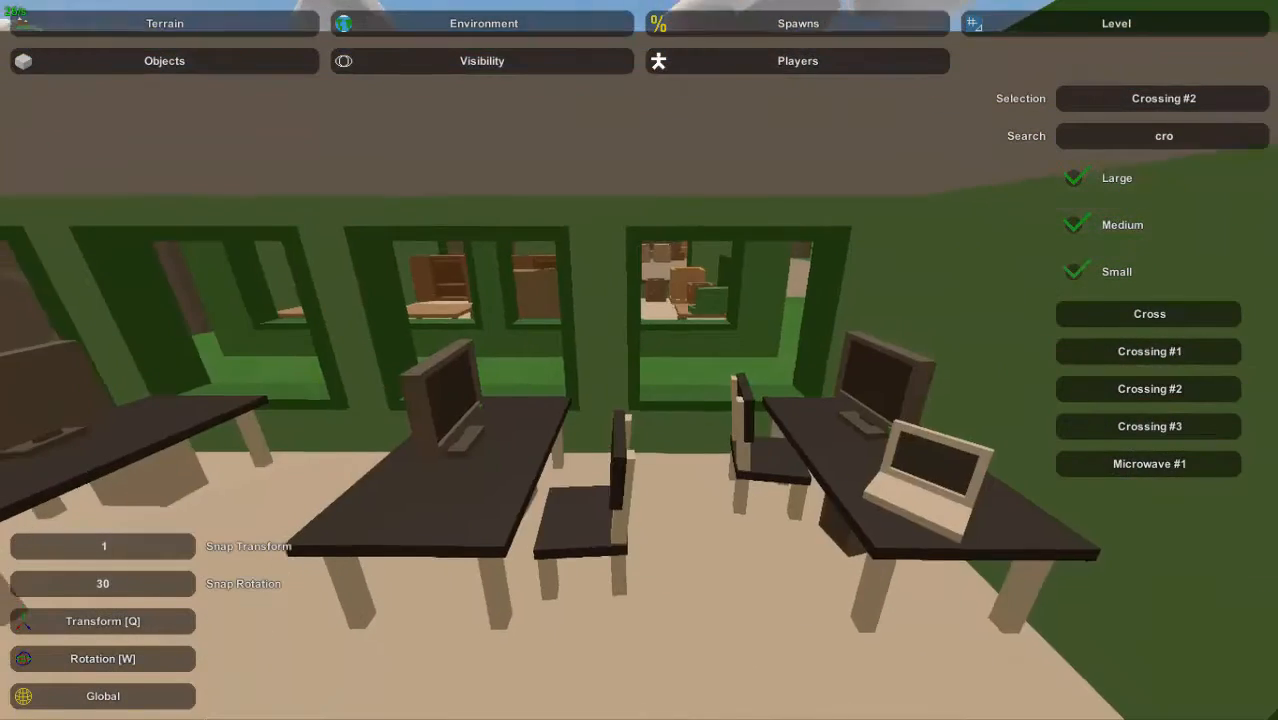
right_drag(640, 360, 520, 350)
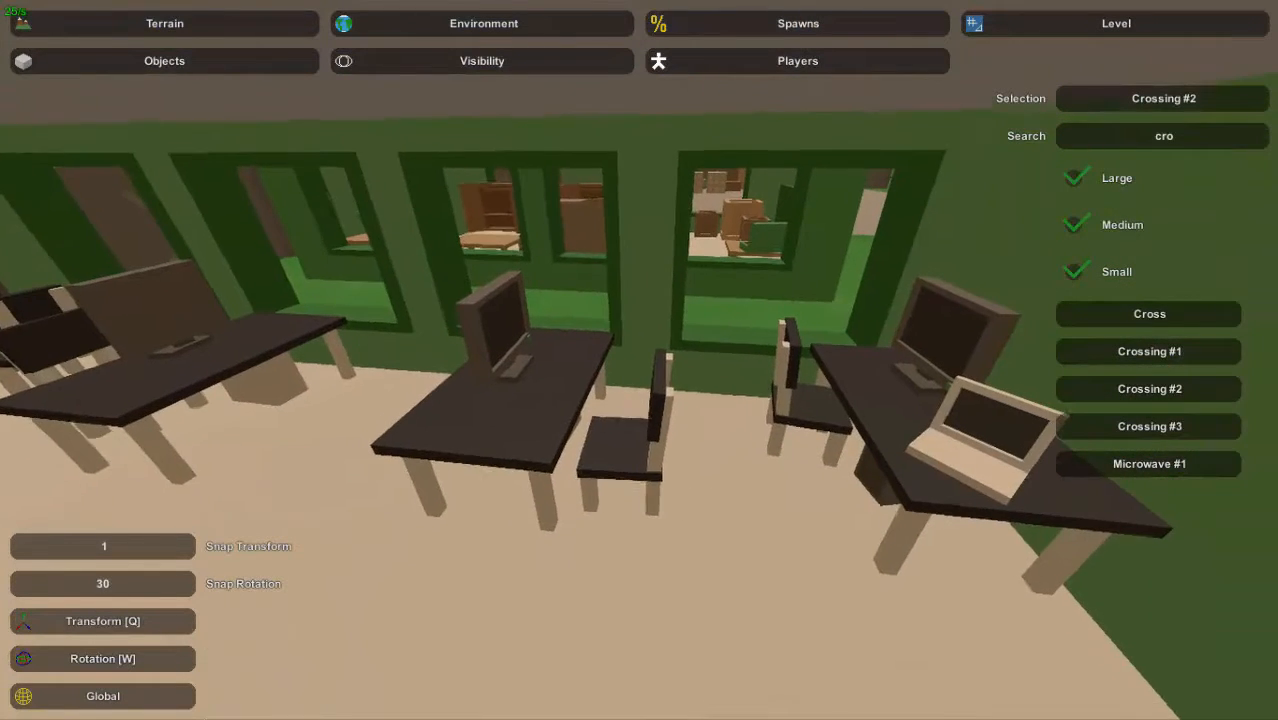
key(a)
right_drag(640, 360, 690, 400)
key(s)
right_drag(641, 363, 741, 363)
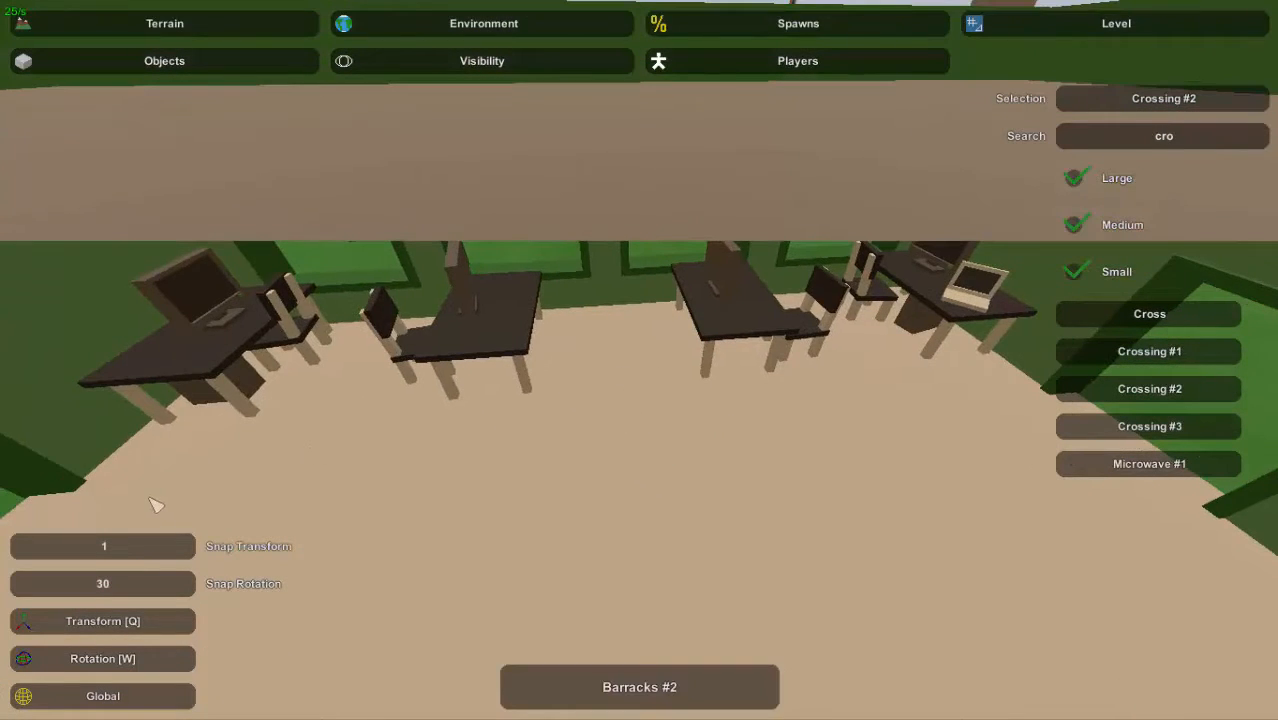
Box-select the building's row of computer desks and chairs, duplicate it to the opposite side of the room, and rotate the copy
click(150, 498)
click(346, 465)
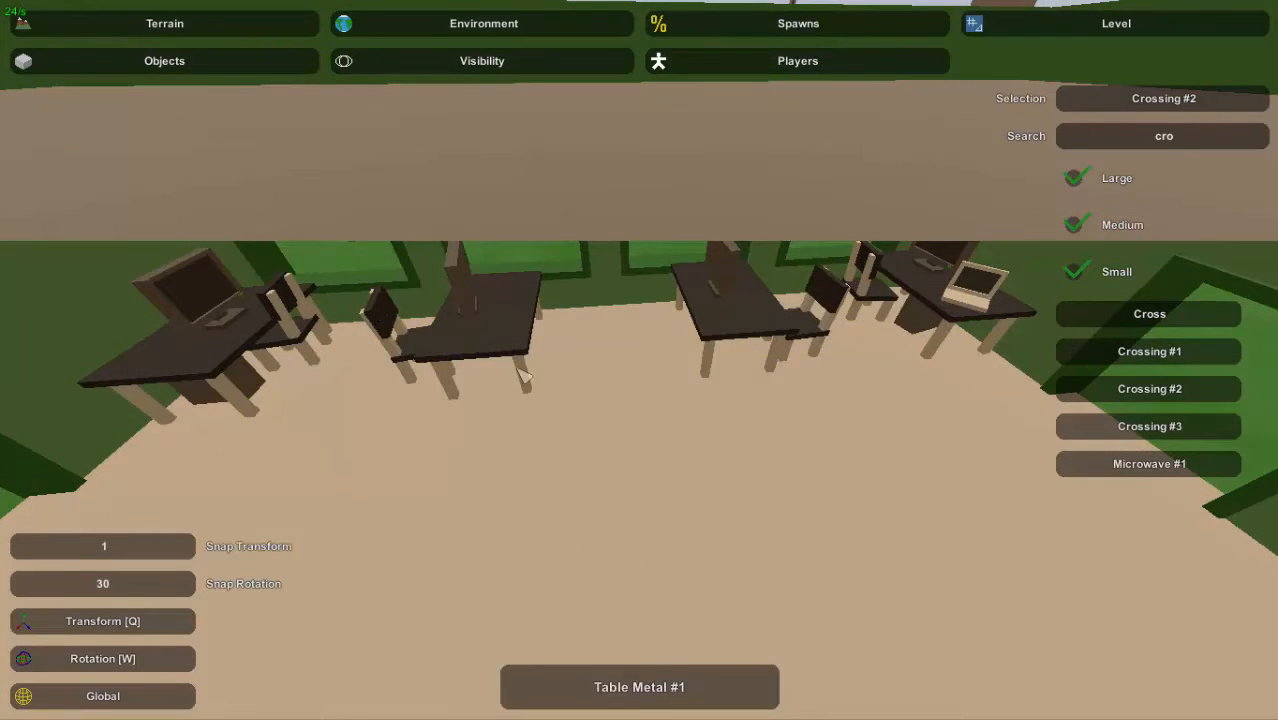
right_drag(895, 418, 648, 371)
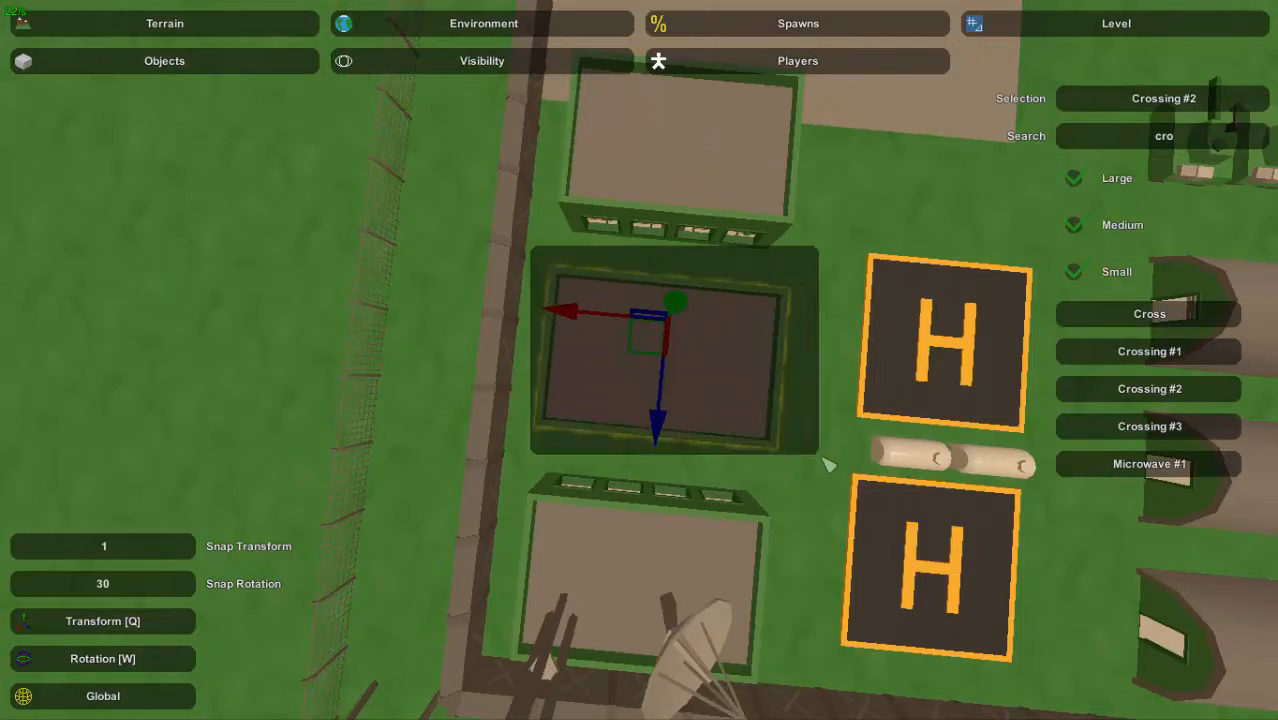
drag(824, 458, 822, 456)
key(w)
right_drag(738, 395, 765, 280)
key(s)
right_drag(639, 360, 752, 402)
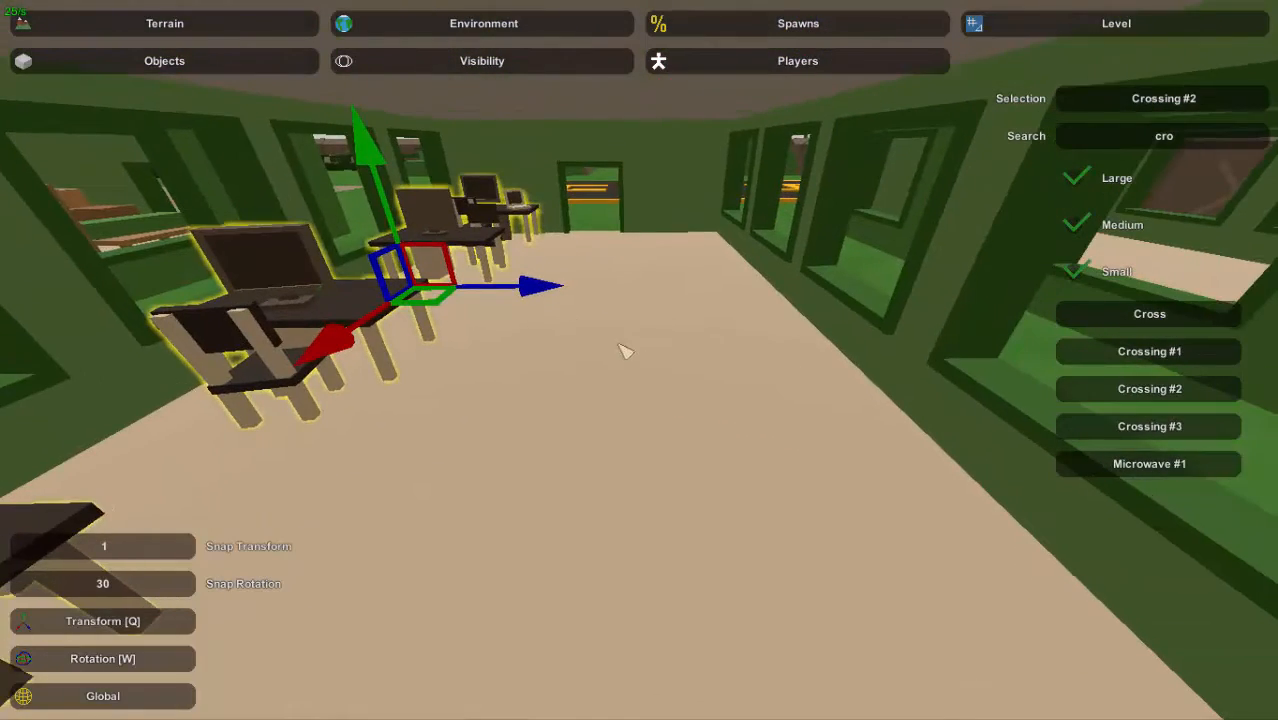
drag(565, 300, 840, 335)
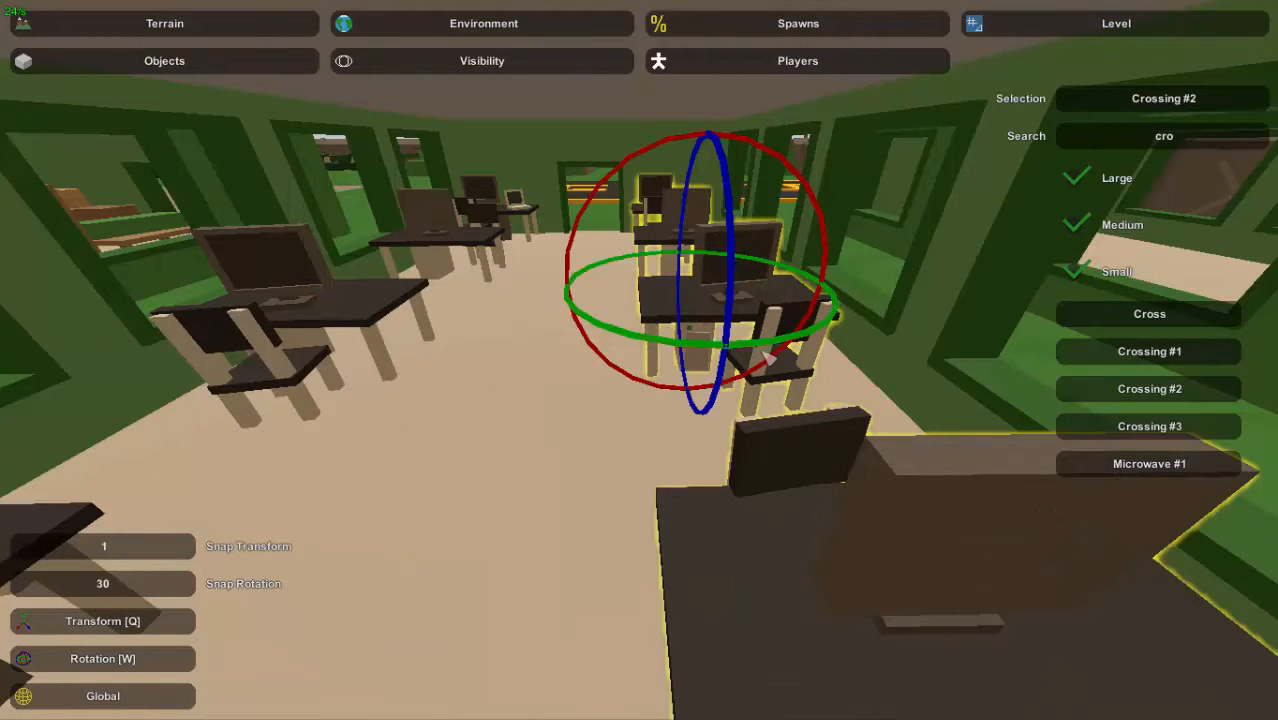
drag(758, 349, 568, 386)
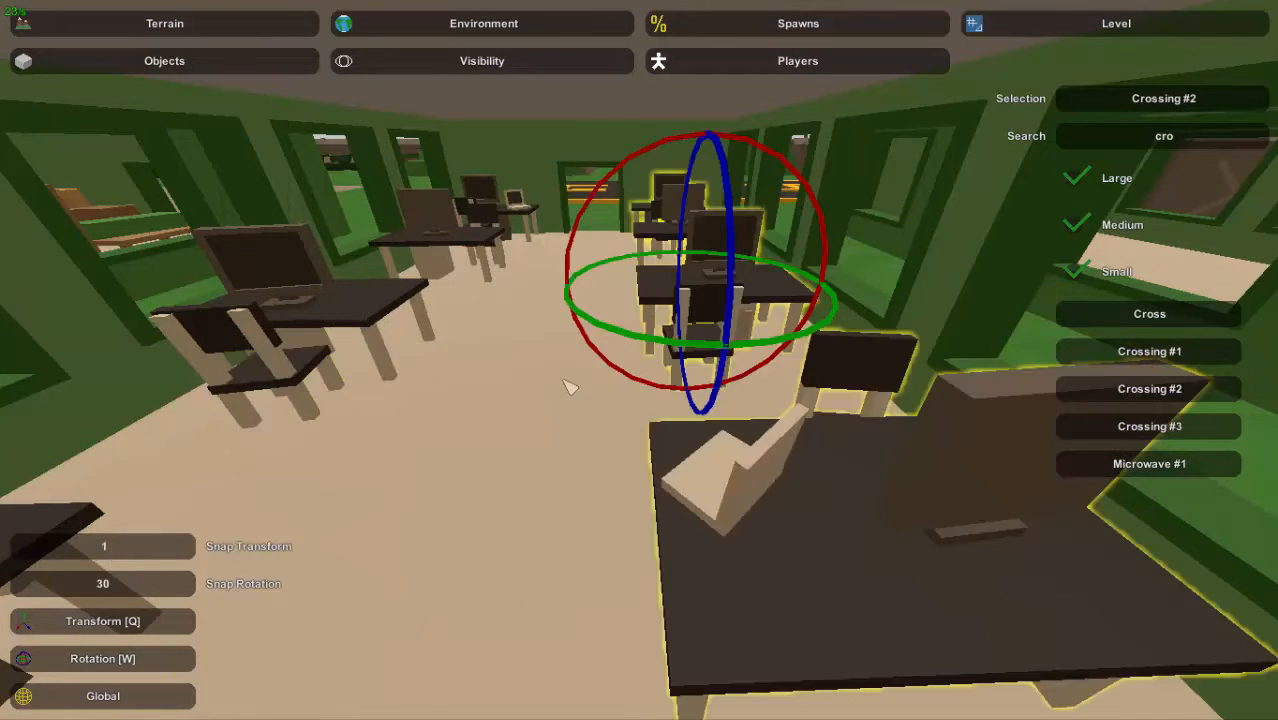
key(q)
key(d)
right_drag(569, 387, 610, 488)
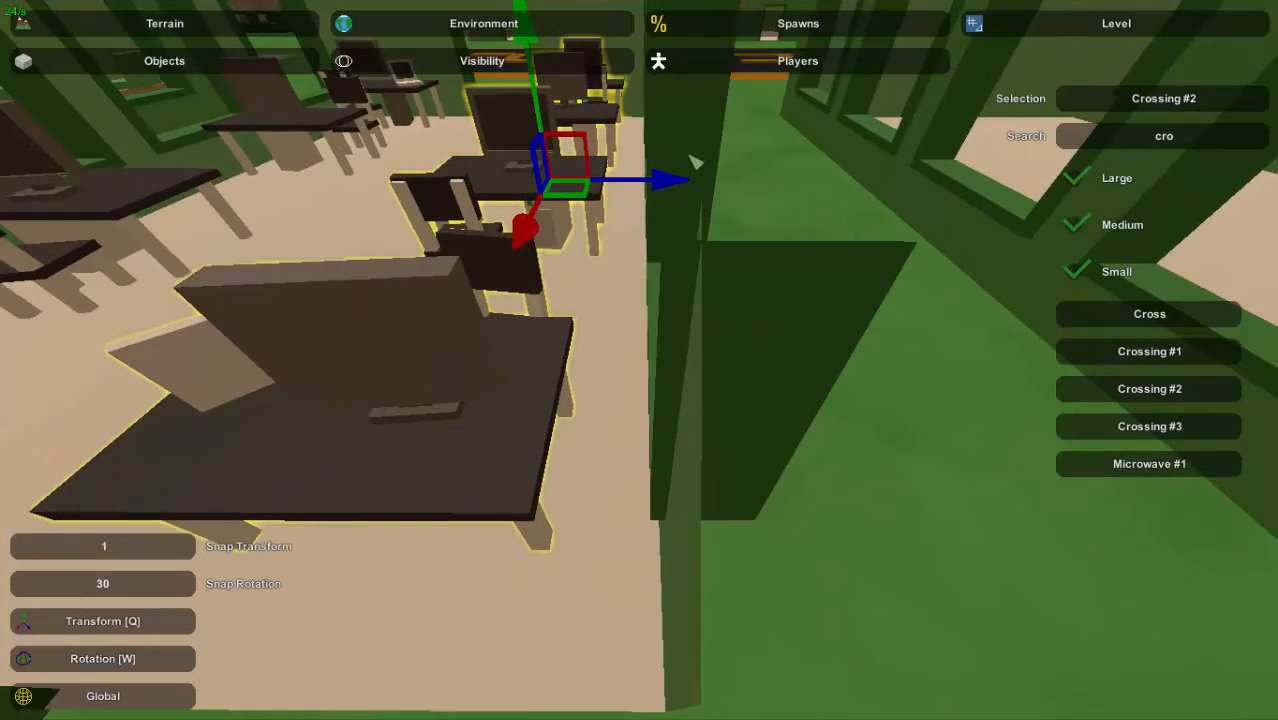
click(688, 162)
shift+click(598, 220)
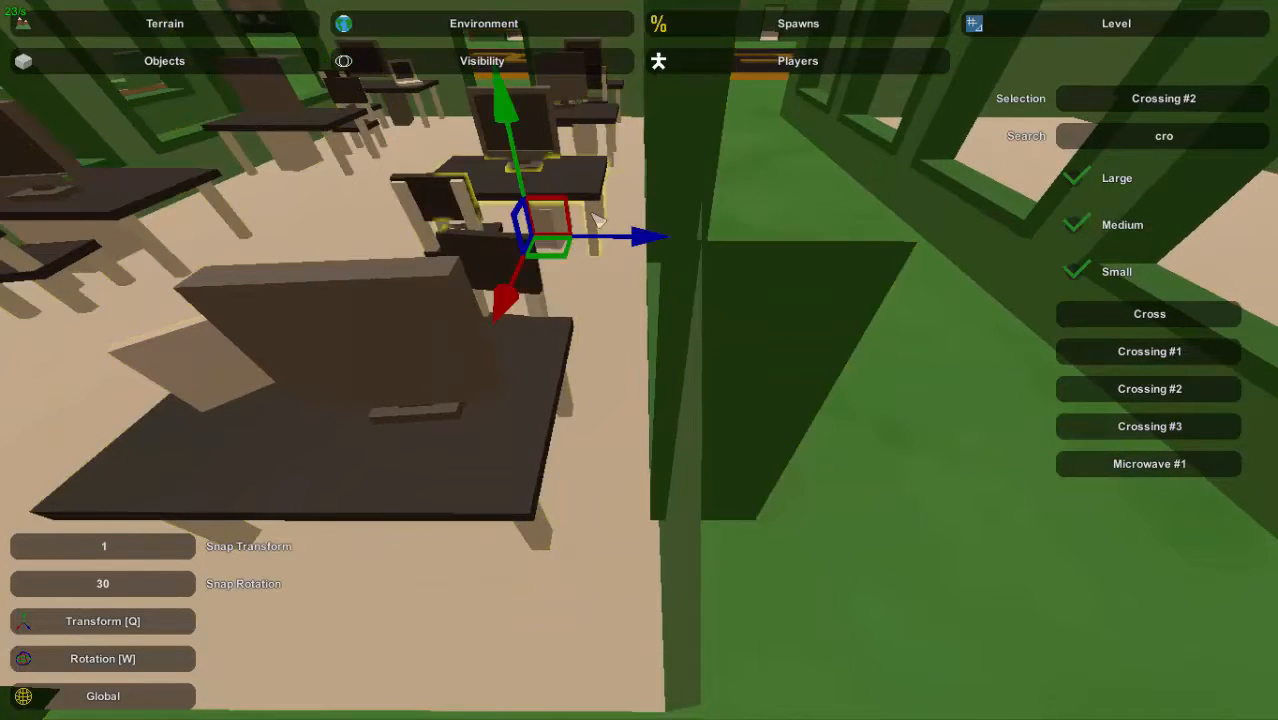
key(a)
right_drag(598, 220, 760, 470)
shift+click(653, 456)
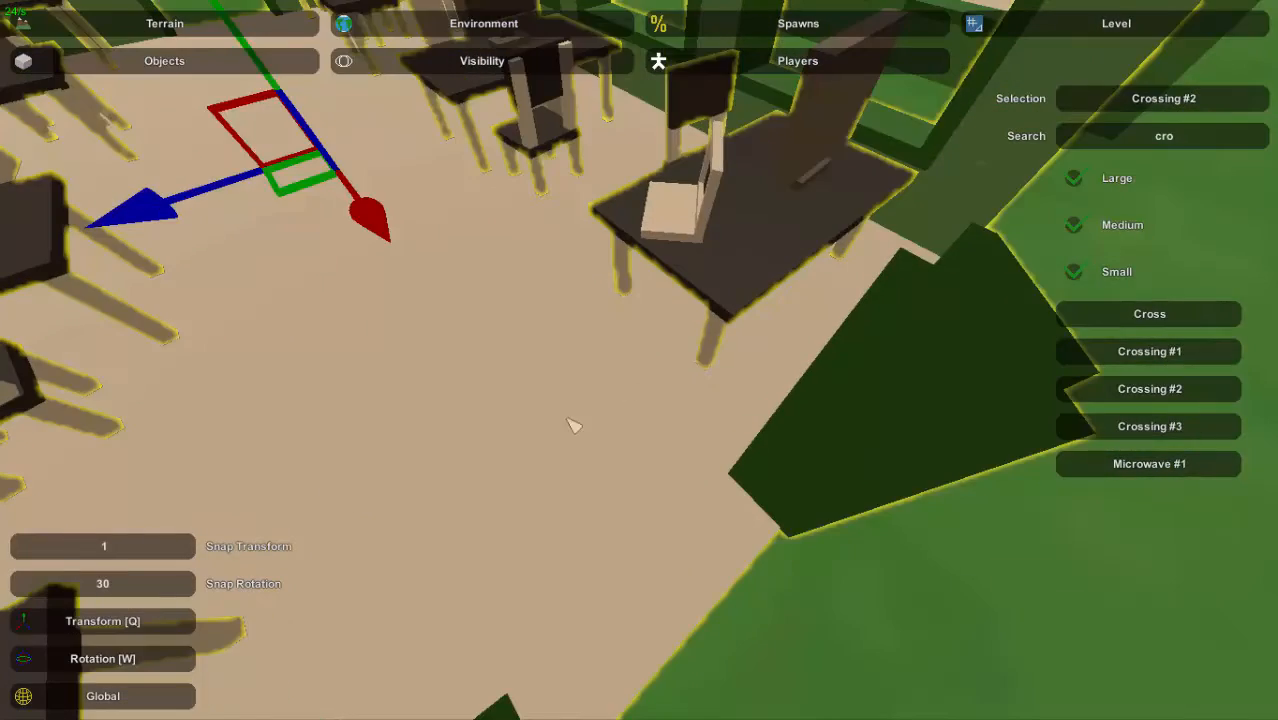
click(573, 425)
Review the computer desks and chairs along the office building's windows
right_drag(573, 425, 172, 342)
key(w)
key(s)
key(d)
right_drag(553, 368, 533, 378)
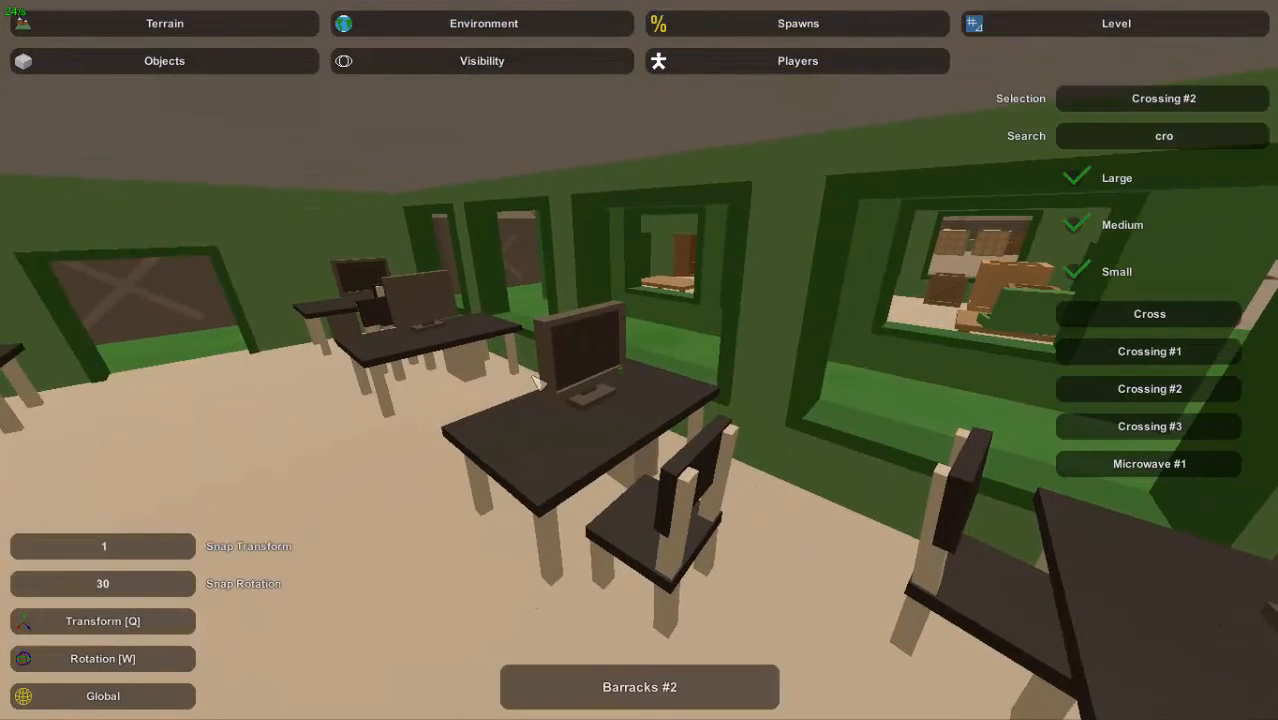
key(a)
right_drag(637, 473, 679, 460)
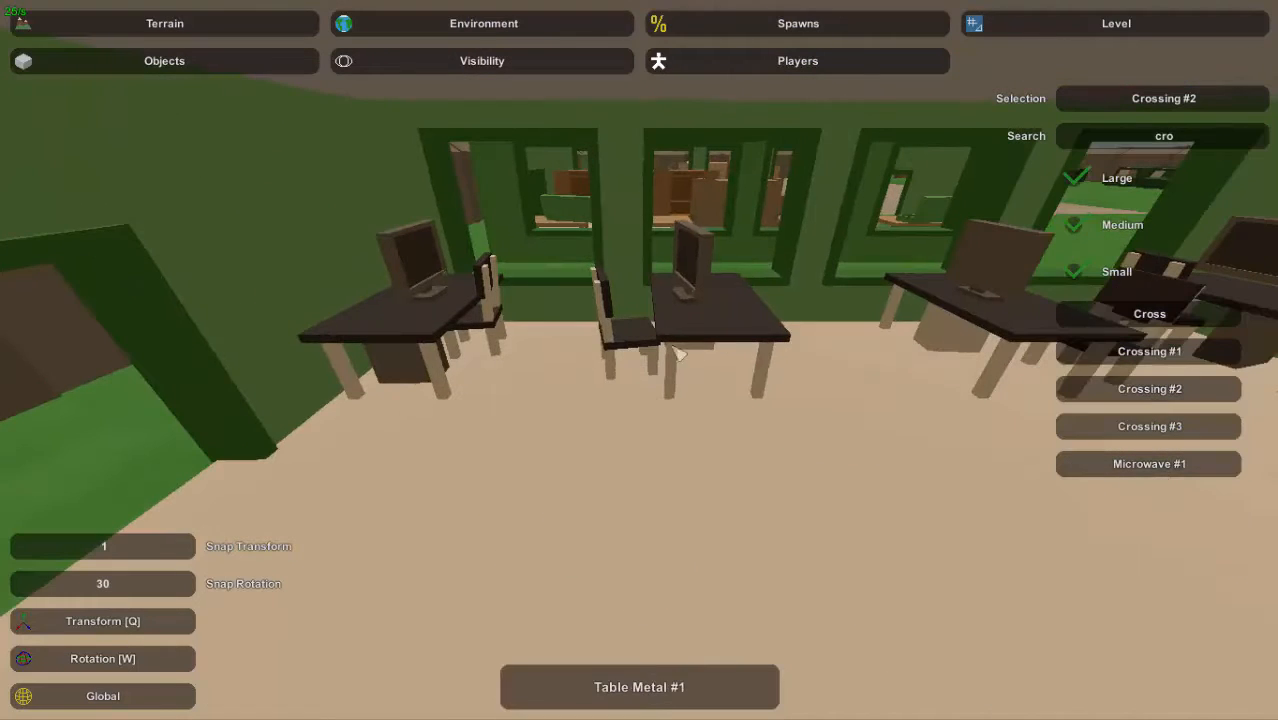
Leave the office building past the helipad and survey the walled storage yard from above
right_drag(740, 316, 140, 380)
key(w)
key(w)
key(w)
key(s)
right_drag(643, 364, 790, 400)
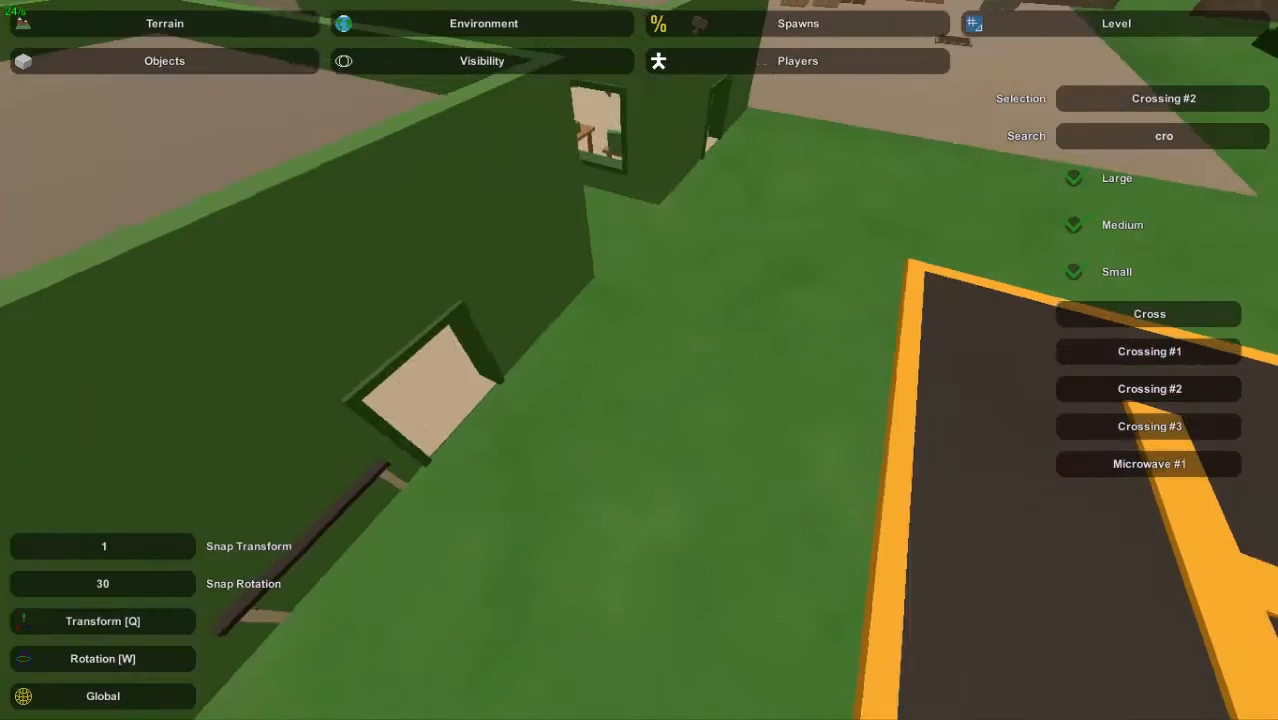
key(s)
right_drag(669, 376, 1080, 258)
key(w)
key(w)
key(w)
mouse_move(640, 360)
right_down()
mouse_move(915, 350)
mouse_move(650, 480)
mouse_move(460, 470)
mouse_move(670, 380)
mouse_move(778, 366)
right_up()
key(s)
key(w)
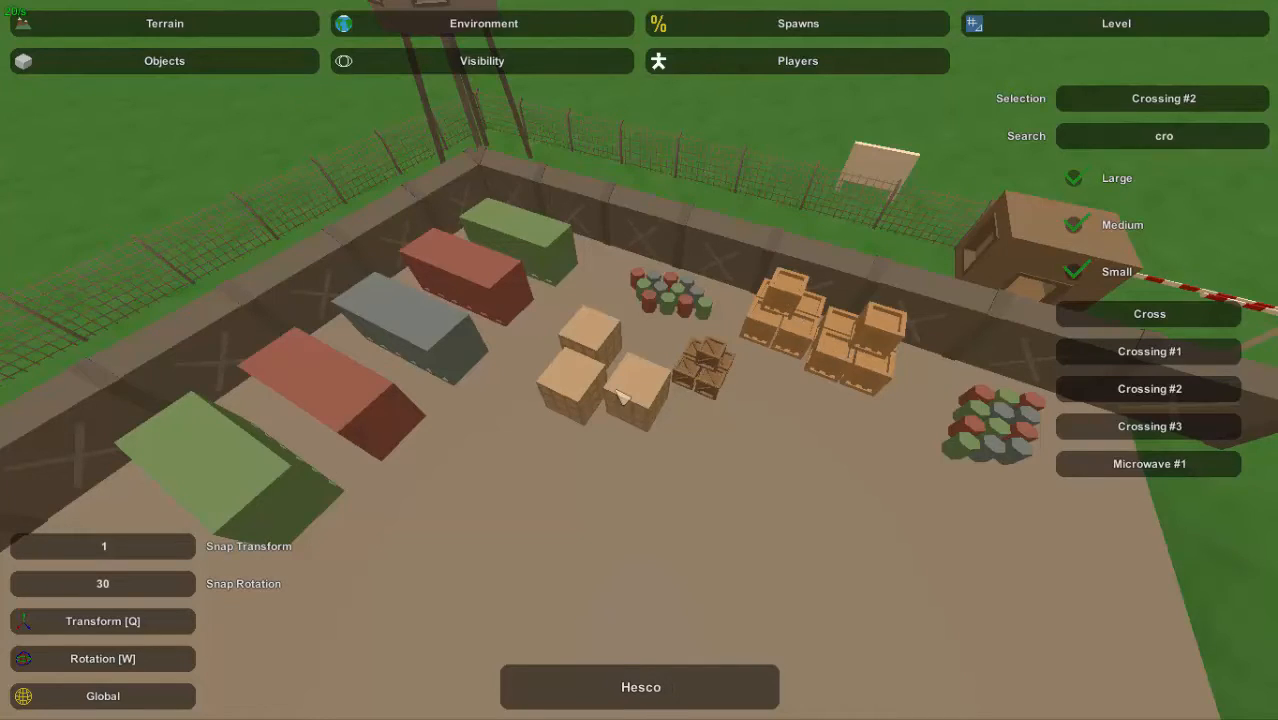
Examine the stacked crates and barrel groups in the storage yard from close range
right_drag(623, 399, 800, 230)
key(w)
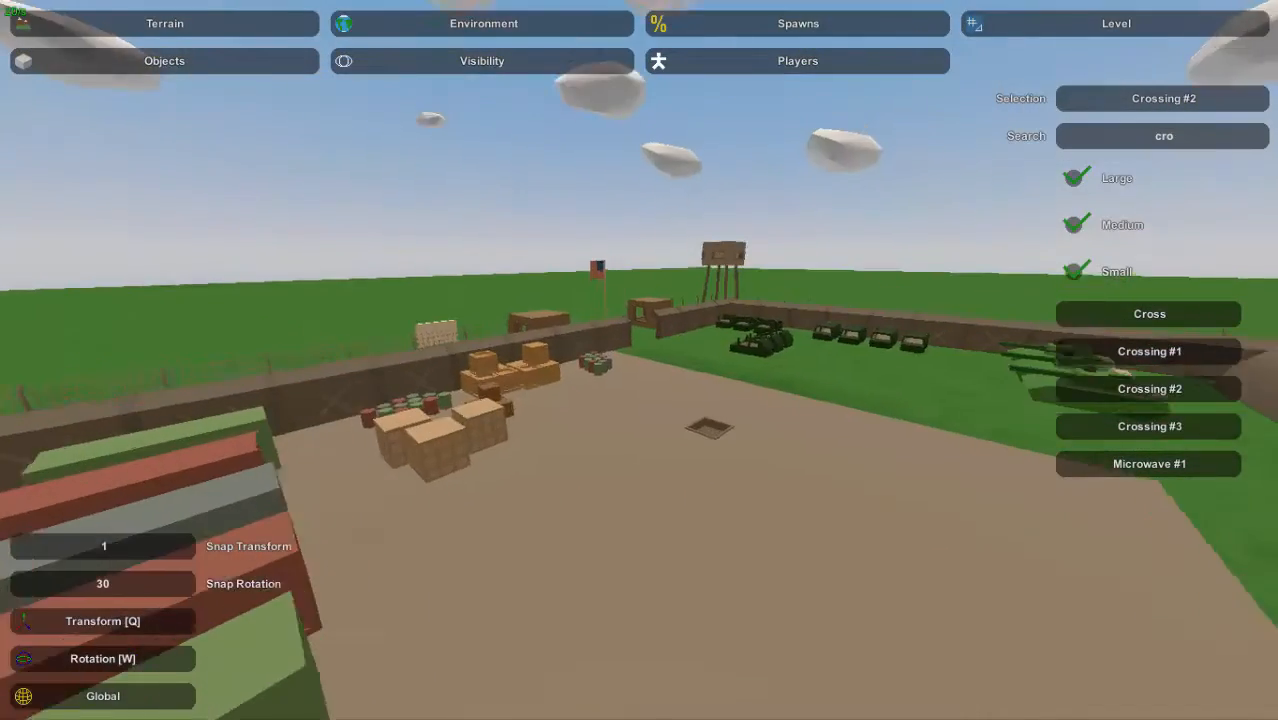
key(w)
mouse_move(640, 360)
right_down()
mouse_move(430, 362)
mouse_move(420, 400)
mouse_move(470, 425)
mouse_move(720, 430)
mouse_move(656, 360)
right_up()
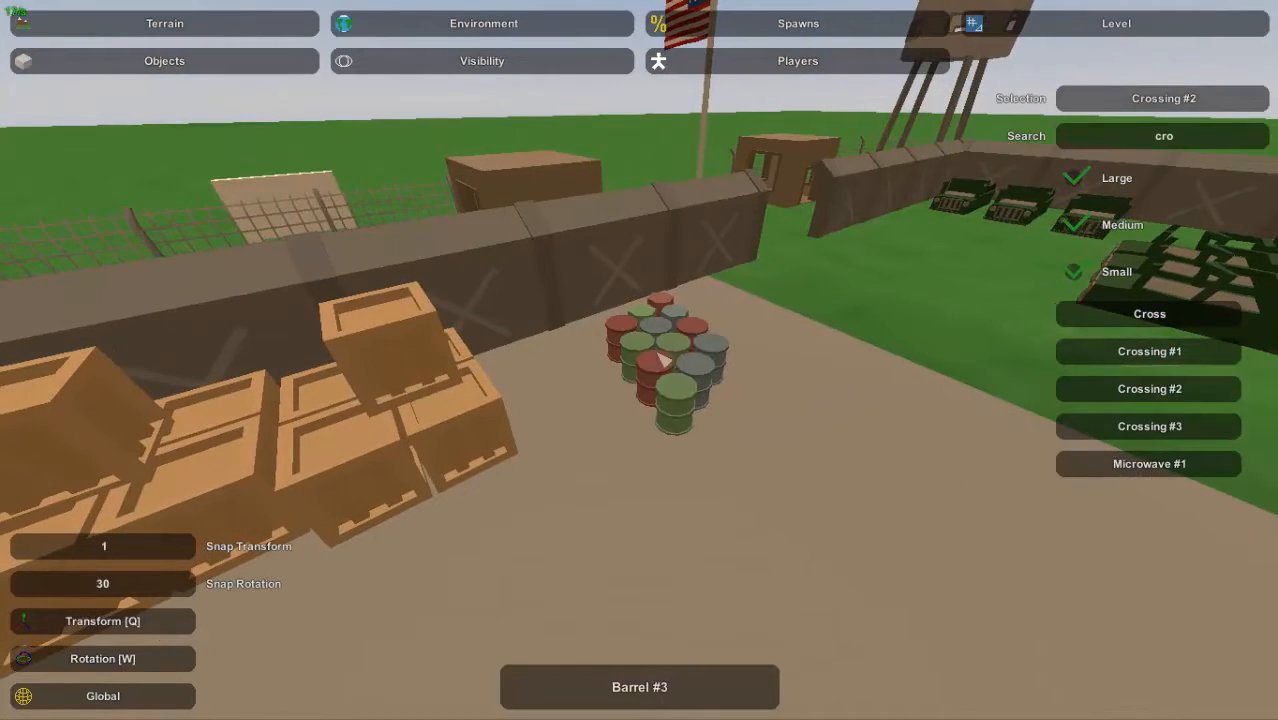
right_drag(388, 402, 75, 302)
key(w)
right_drag(640, 360, 870, 465)
key(s)
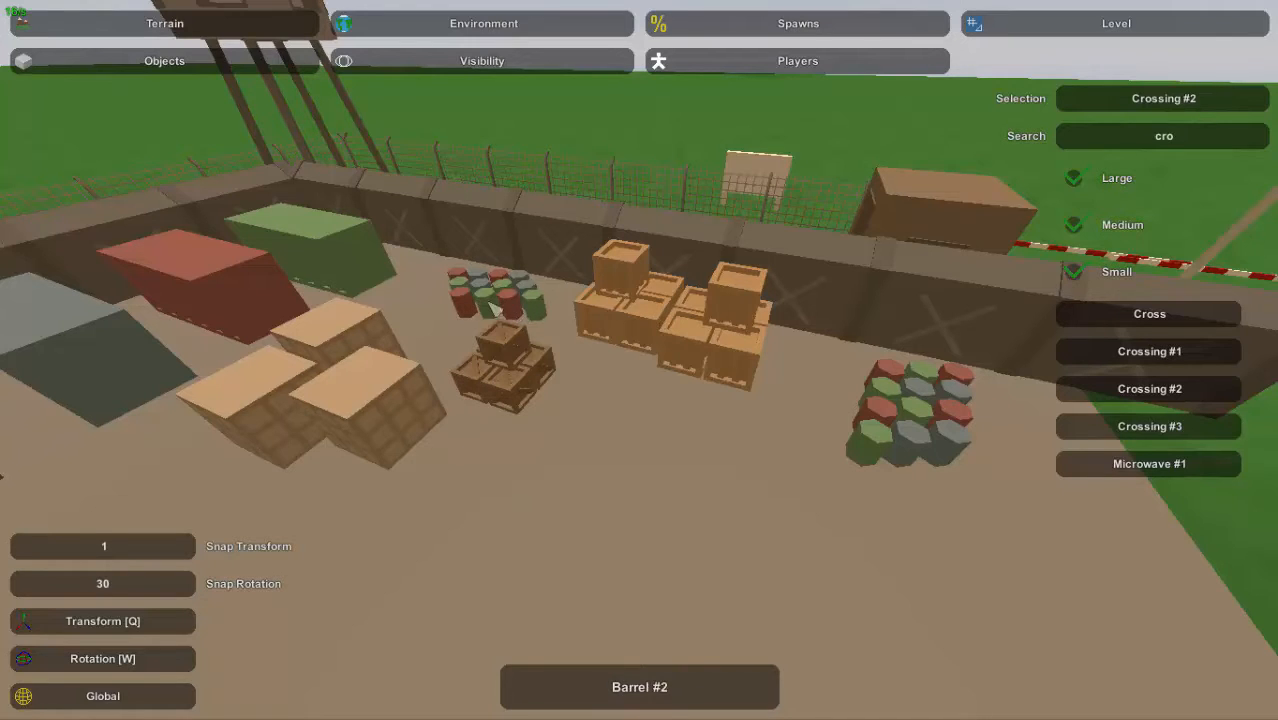
Inspect the row of shipping containers and the nearby pallets, crates and barrels from several angles
right_drag(475, 301, 643, 363)
key(s)
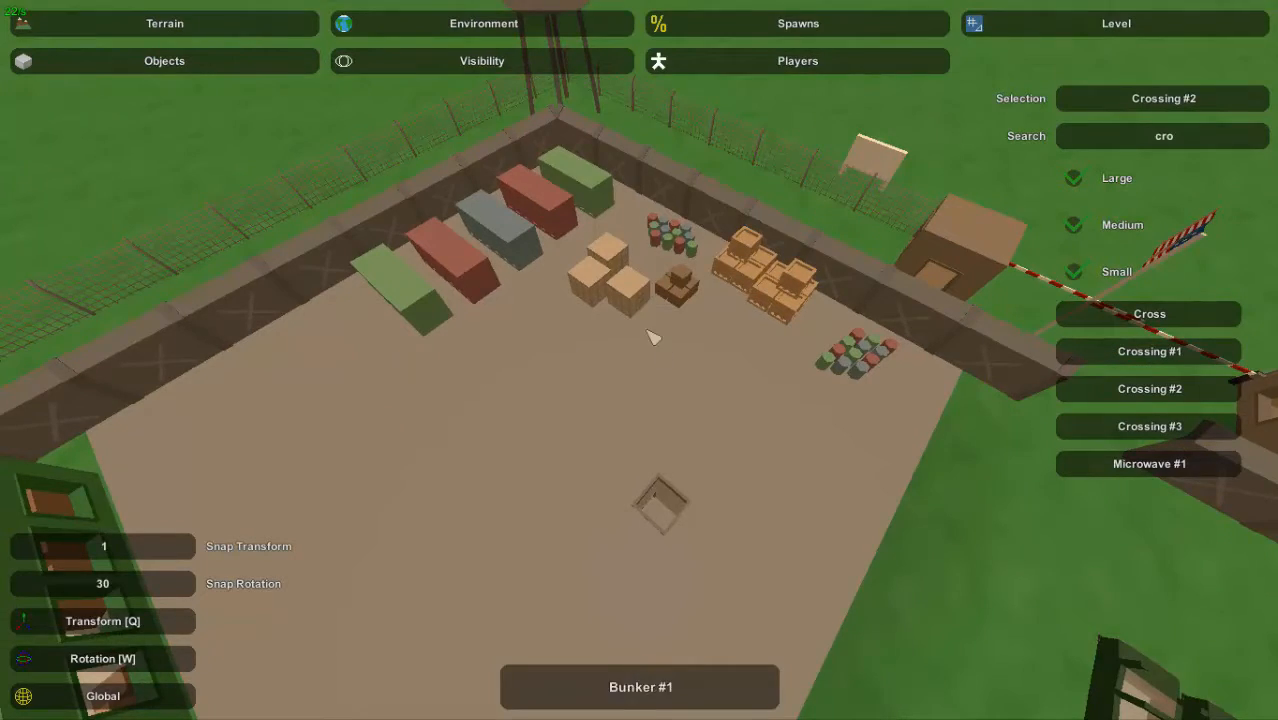
key(w)
right_drag(648, 331, 660, 375)
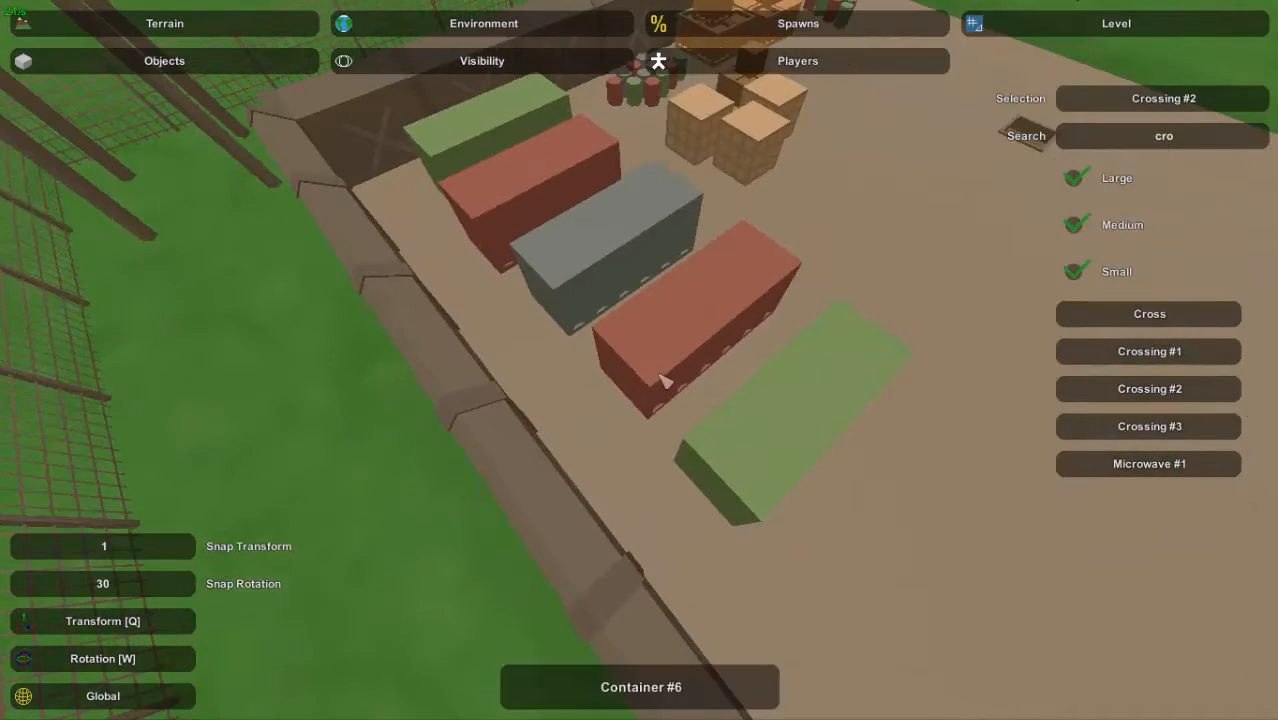
key(d)
right_drag(778, 480, 643, 363)
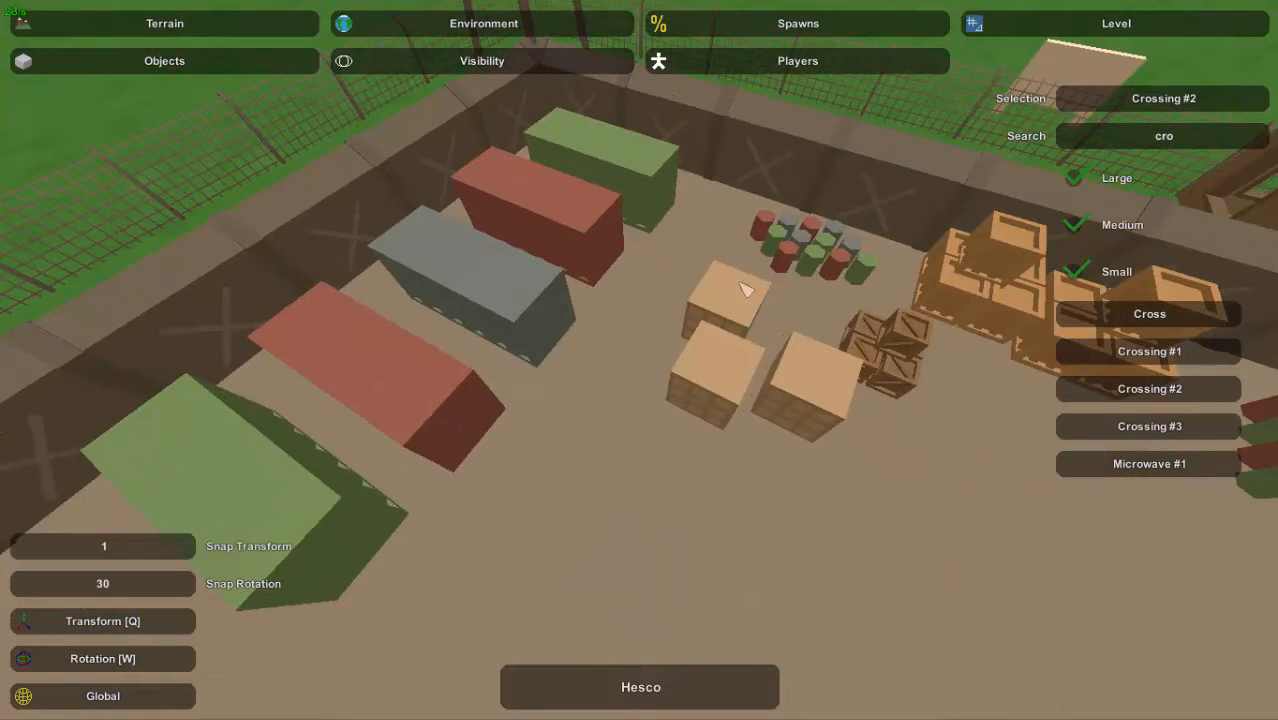
key(d)
right_drag(491, 286, 643, 363)
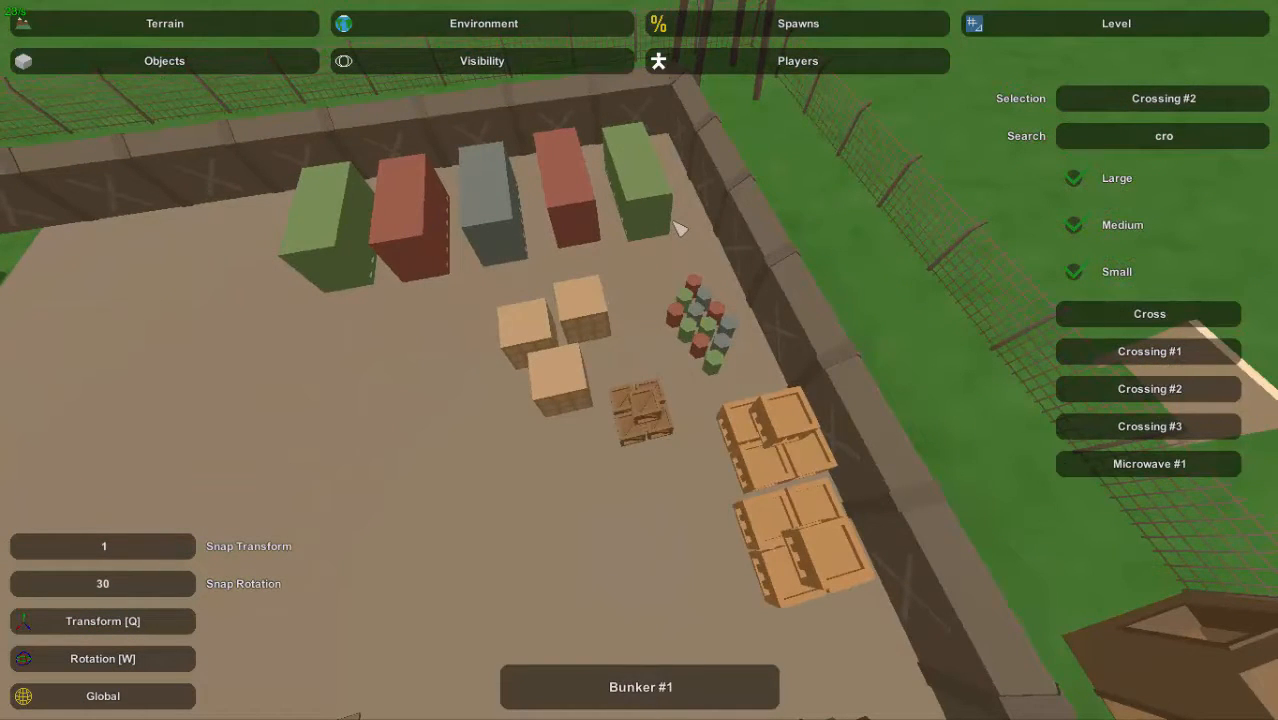
key(a)
right_drag(674, 225, 643, 363)
key(d)
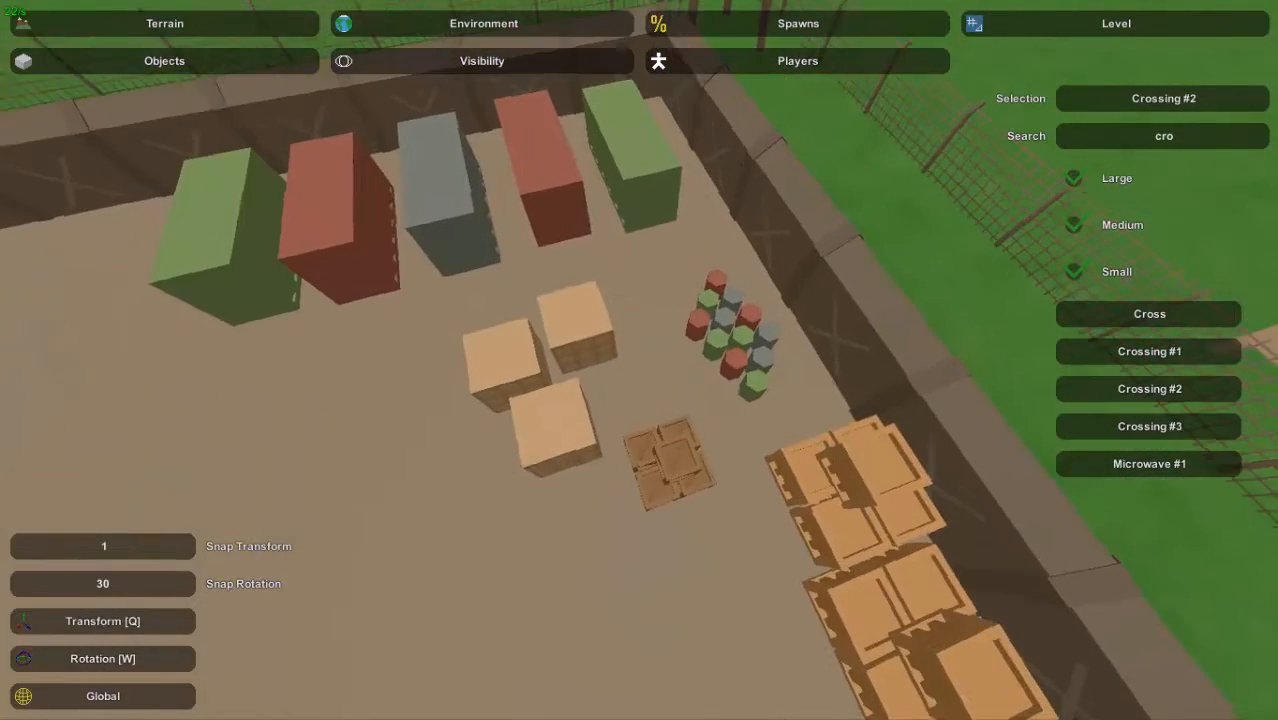
Open the terrain height tools and inspect the bunker's underground rooms and the lowered ground around them
right_drag(733, 369, 660, 230)
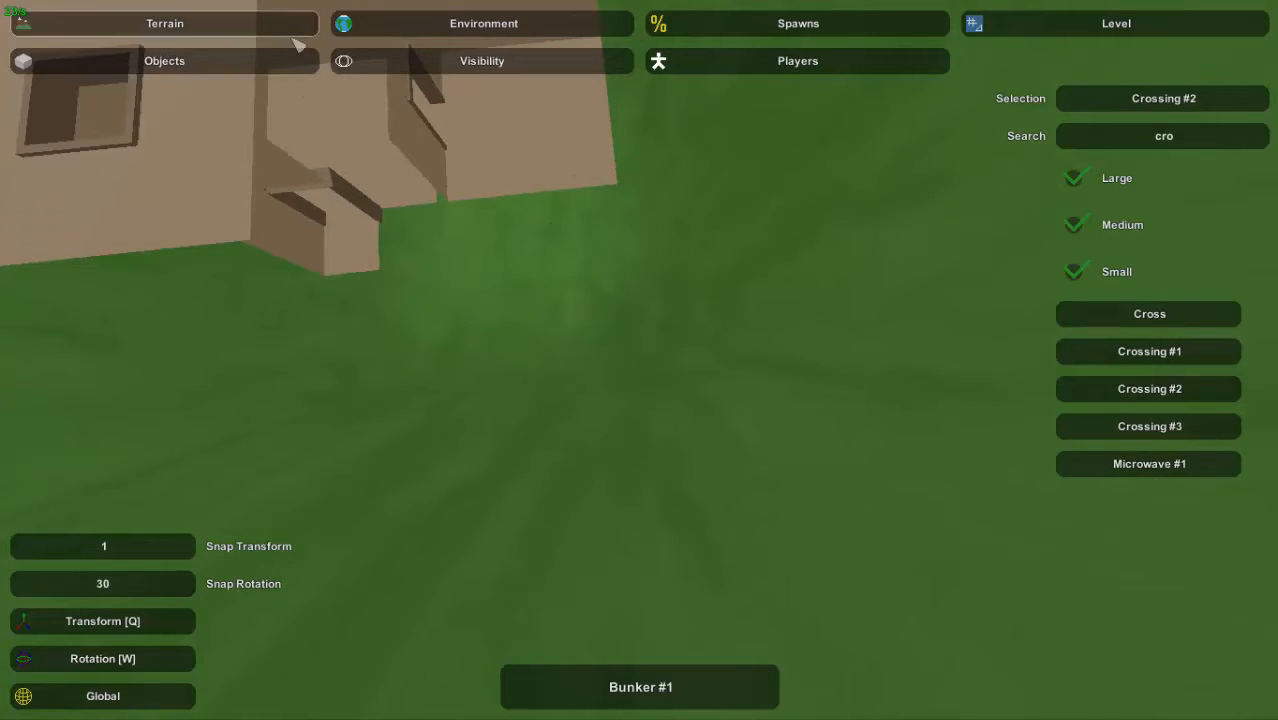
click(212, 34)
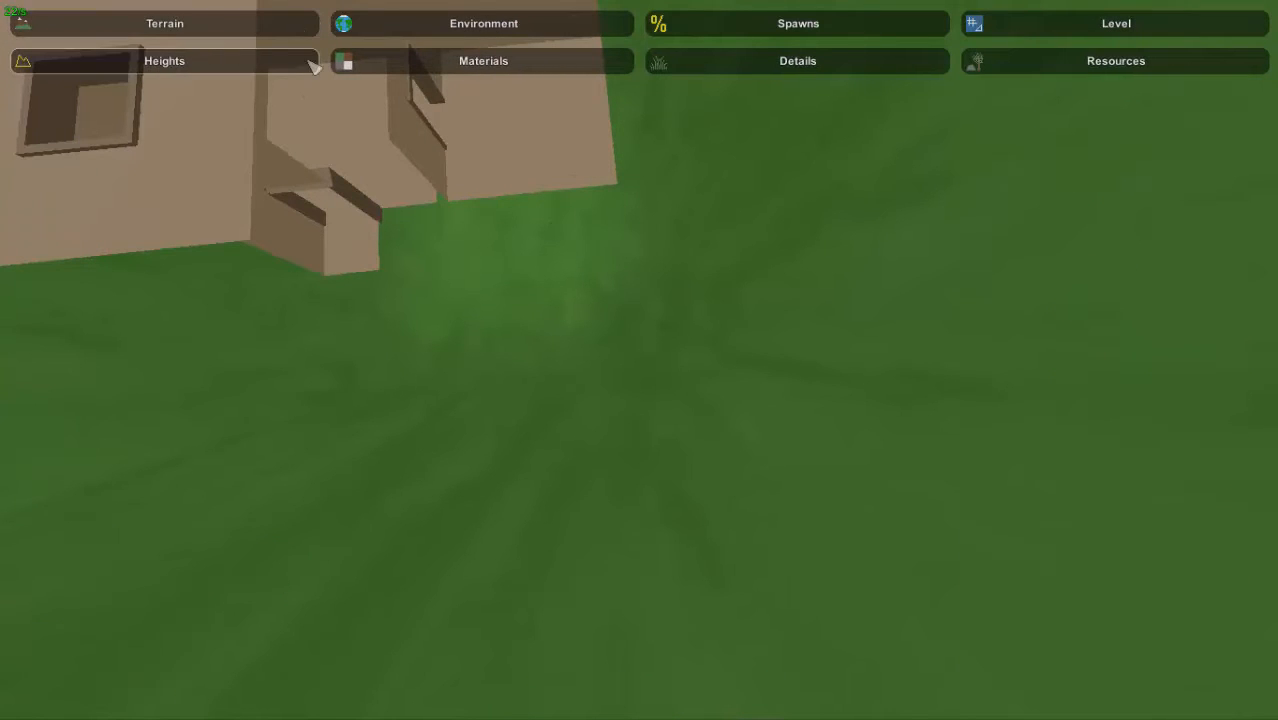
click(241, 62)
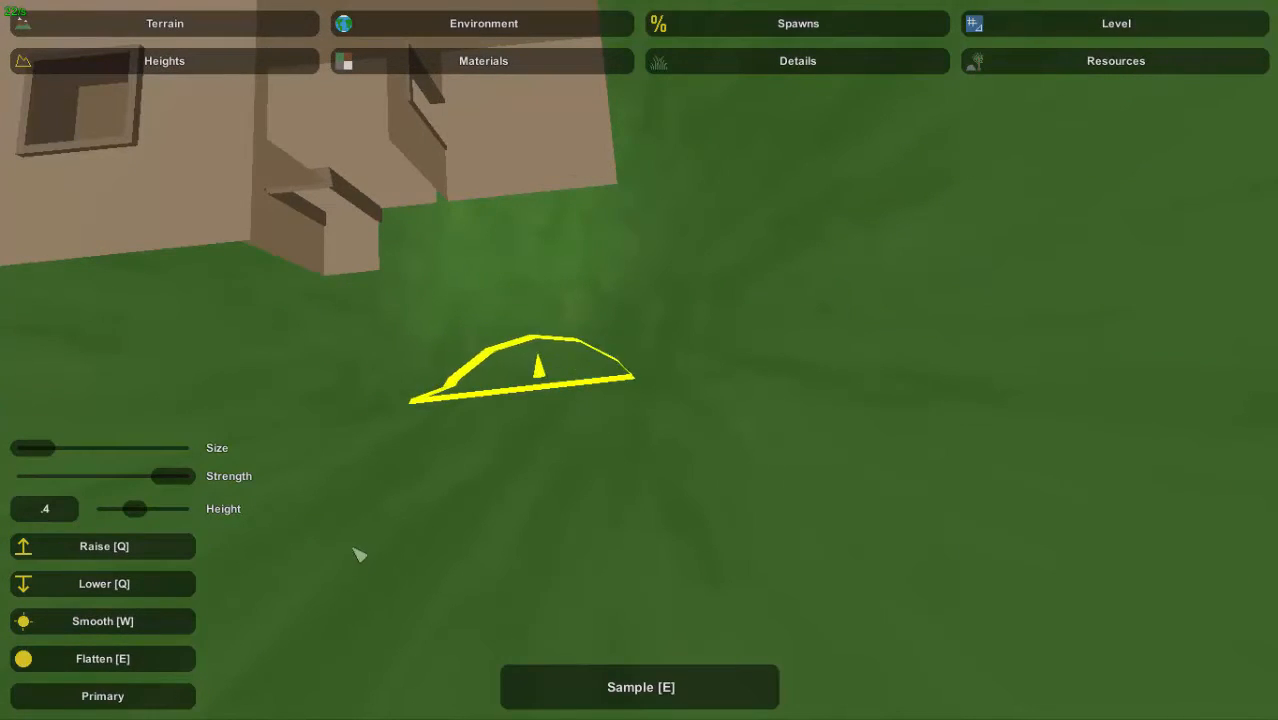
key(w)
right_drag(353, 548, 644, 362)
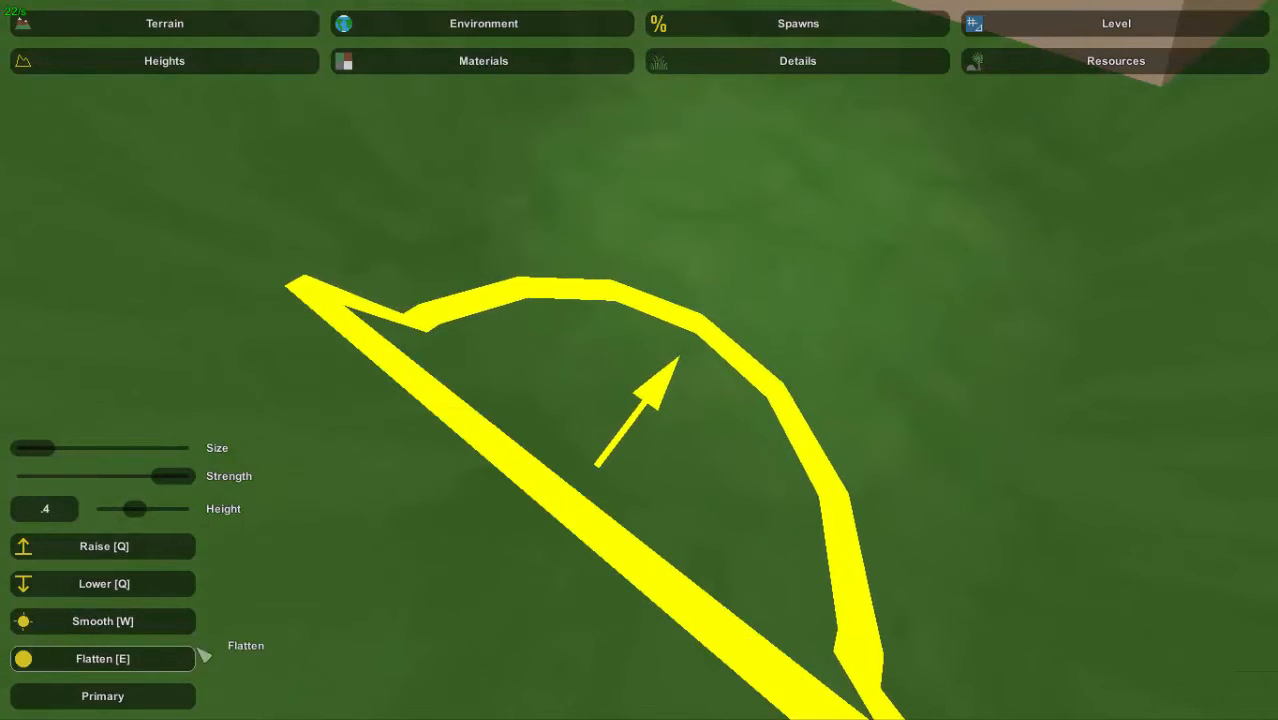
right_drag(200, 650, 640, 360)
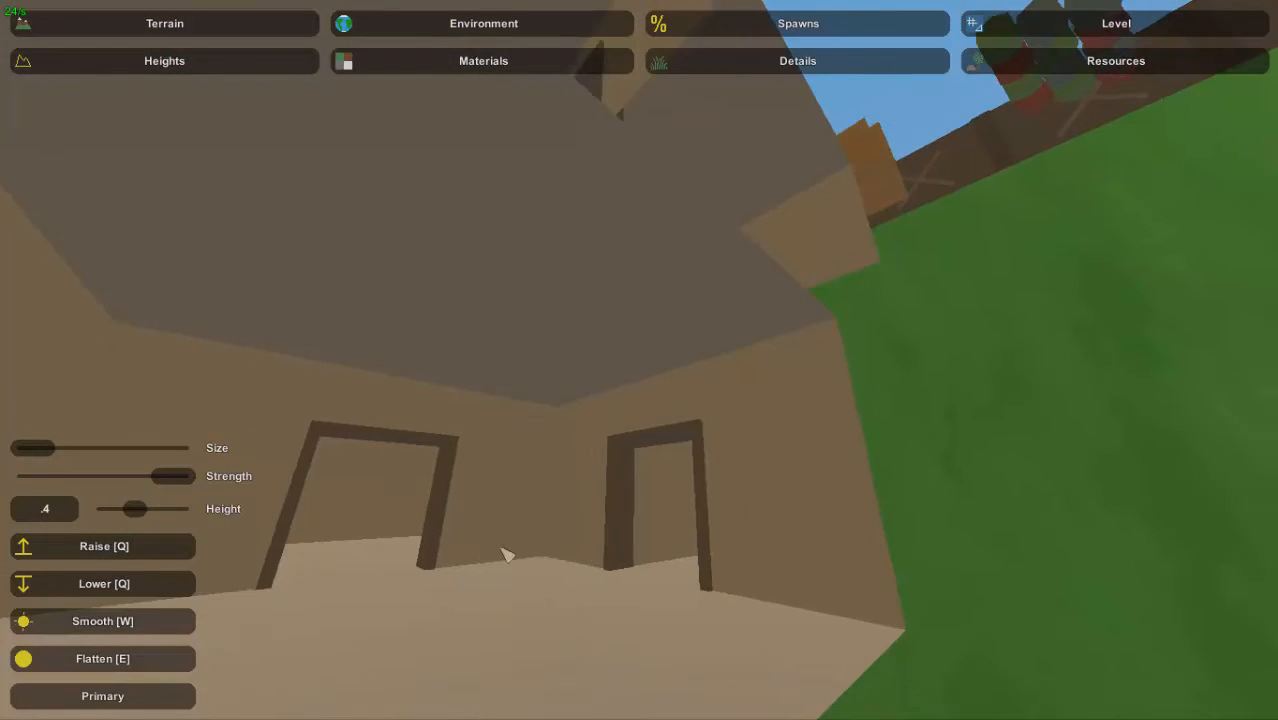
right_drag(528, 568, 640, 360)
key(s)
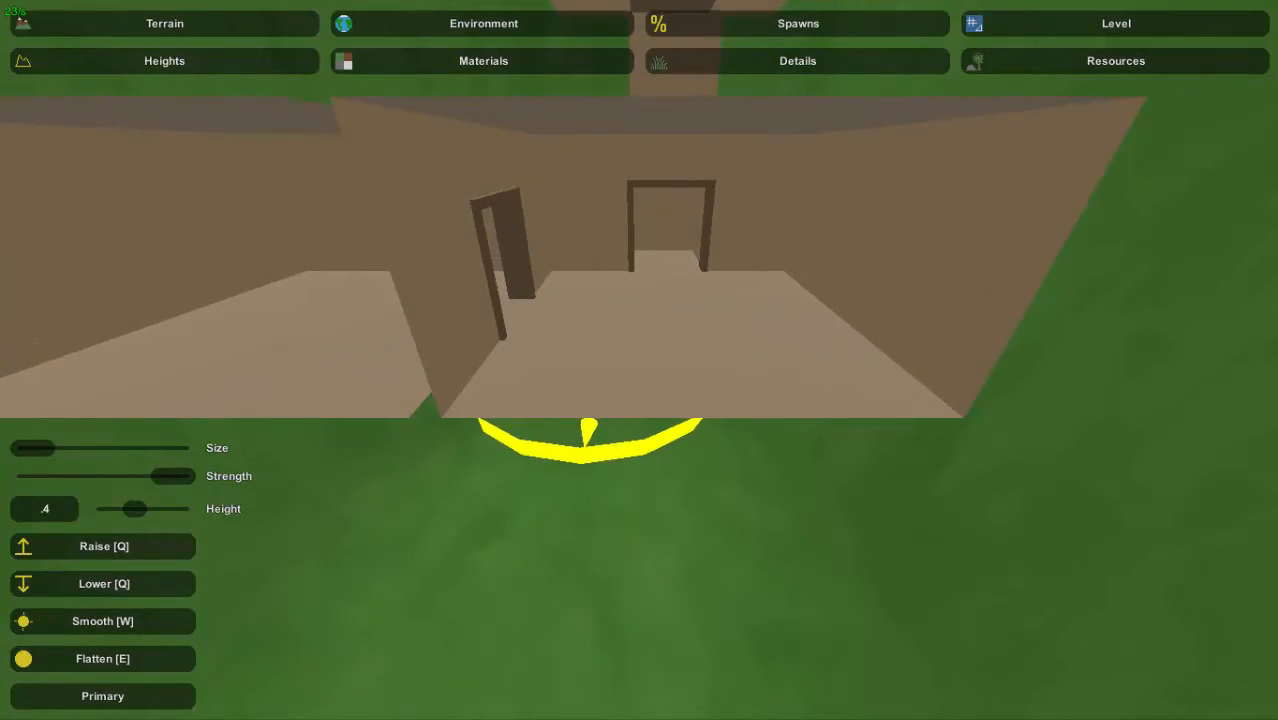
right_drag(588, 405, 640, 360)
key(w)
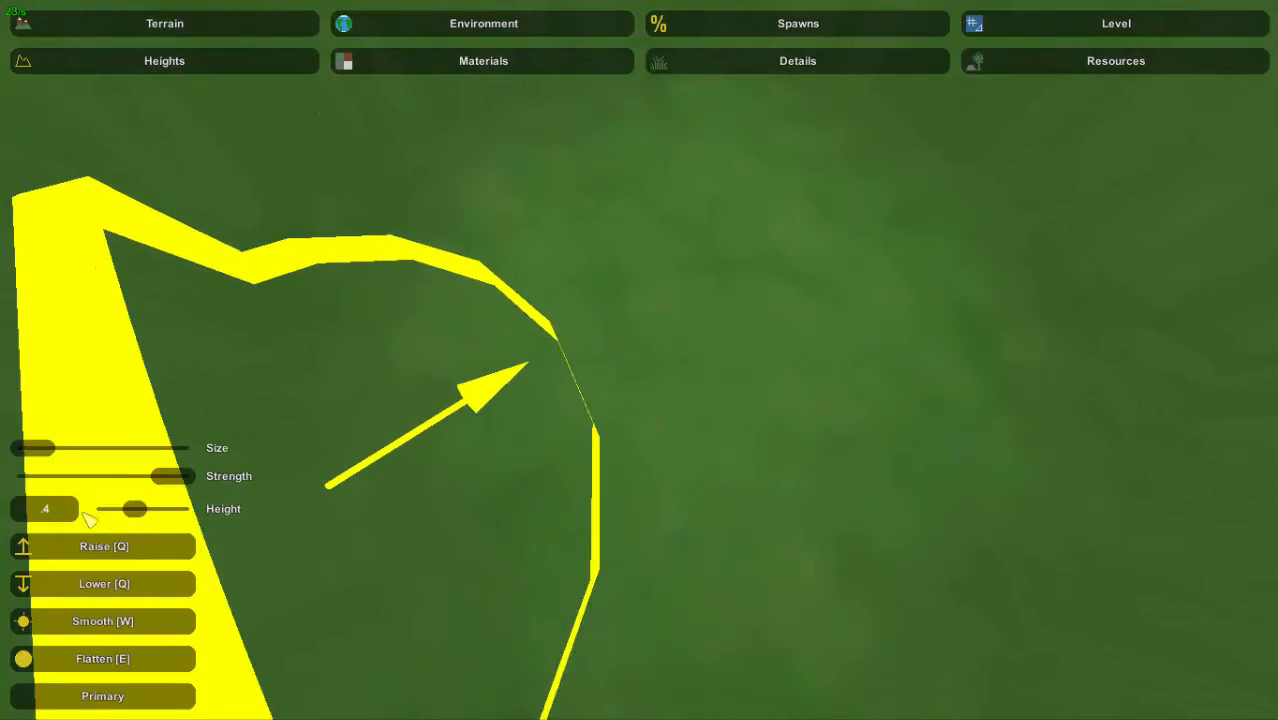
Examine the excavated slopes around the bunker's lower rooms and entrance shaft from several angles
mouse_move(60, 515)
right_down()
mouse_move(640, 360)
mouse_move(866, 243)
mouse_move(640, 360)
right_up()
key(s)
key(w)
key(s)
key(s)
key(w)
key(w)
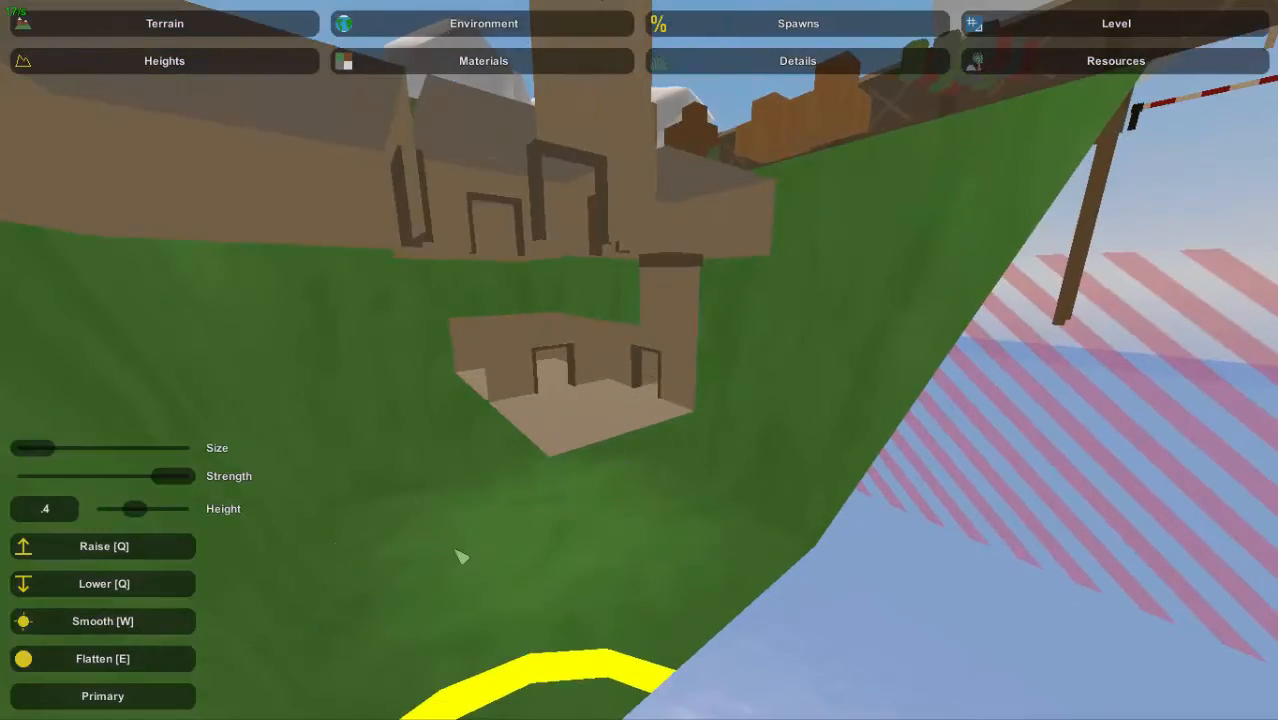
right_drag(534, 541, 640, 360)
key(w)
key(s)
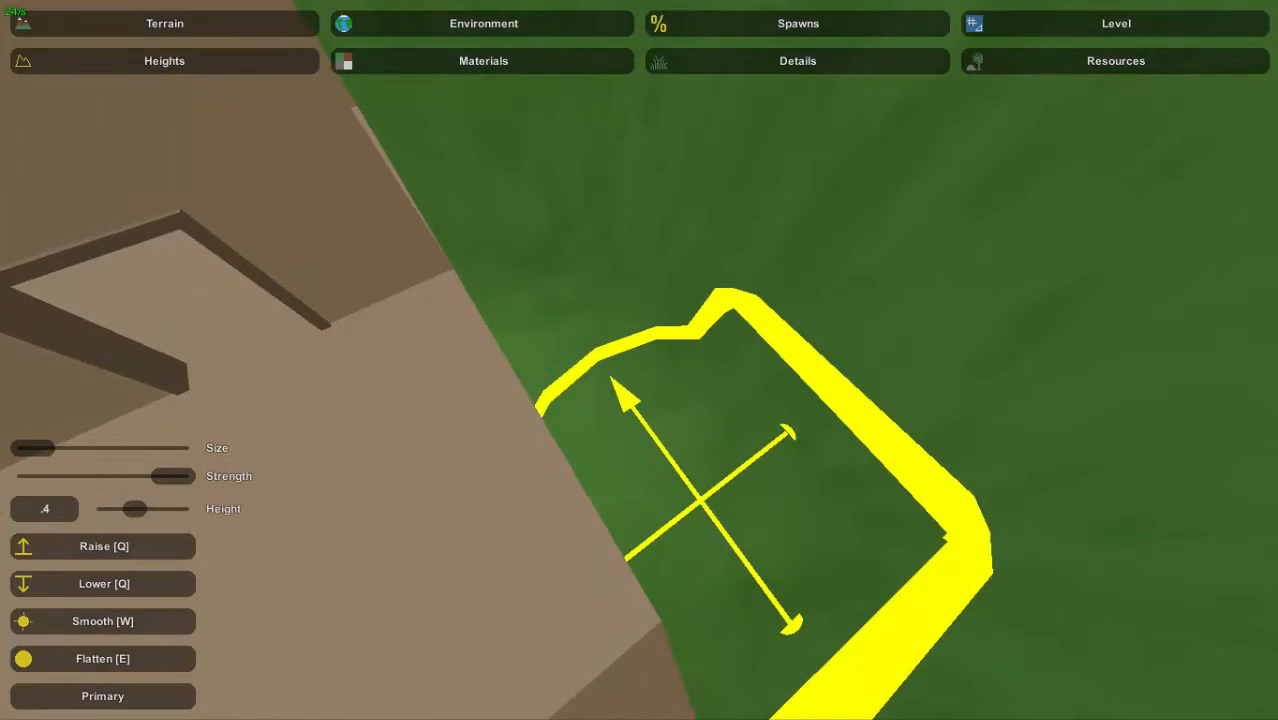
Level the dip beside the storage yard's concrete pad to cover the exposed bunker, and check the area from above
right_drag(704, 498, 640, 360)
key(s)
key(s)
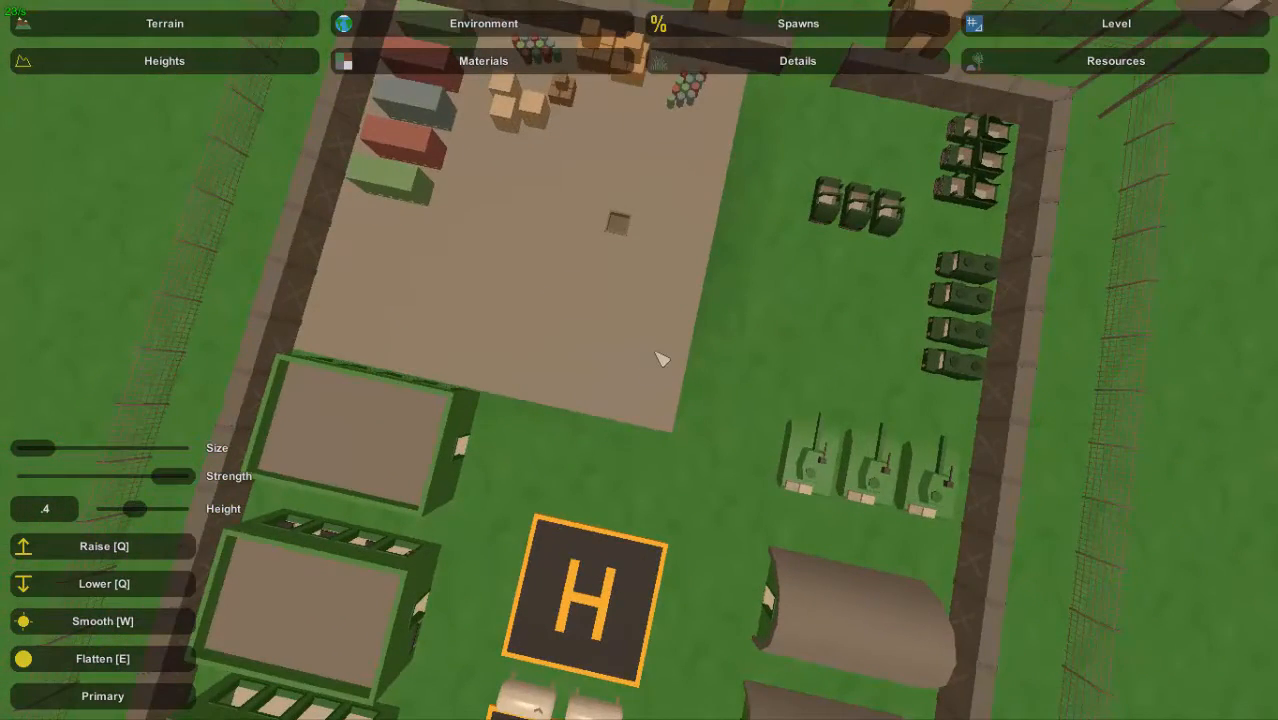
key(w)
right_drag(709, 385, 640, 360)
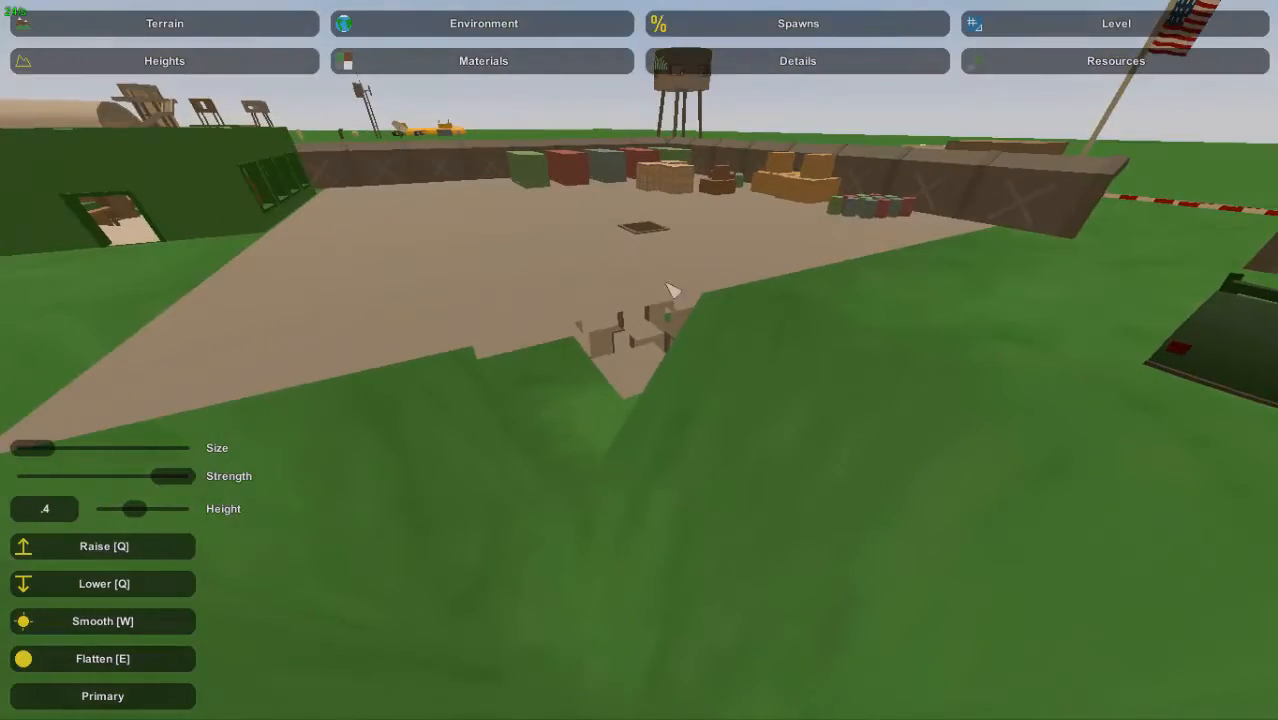
click(709, 461)
right_drag(709, 463, 661, 365)
key(s)
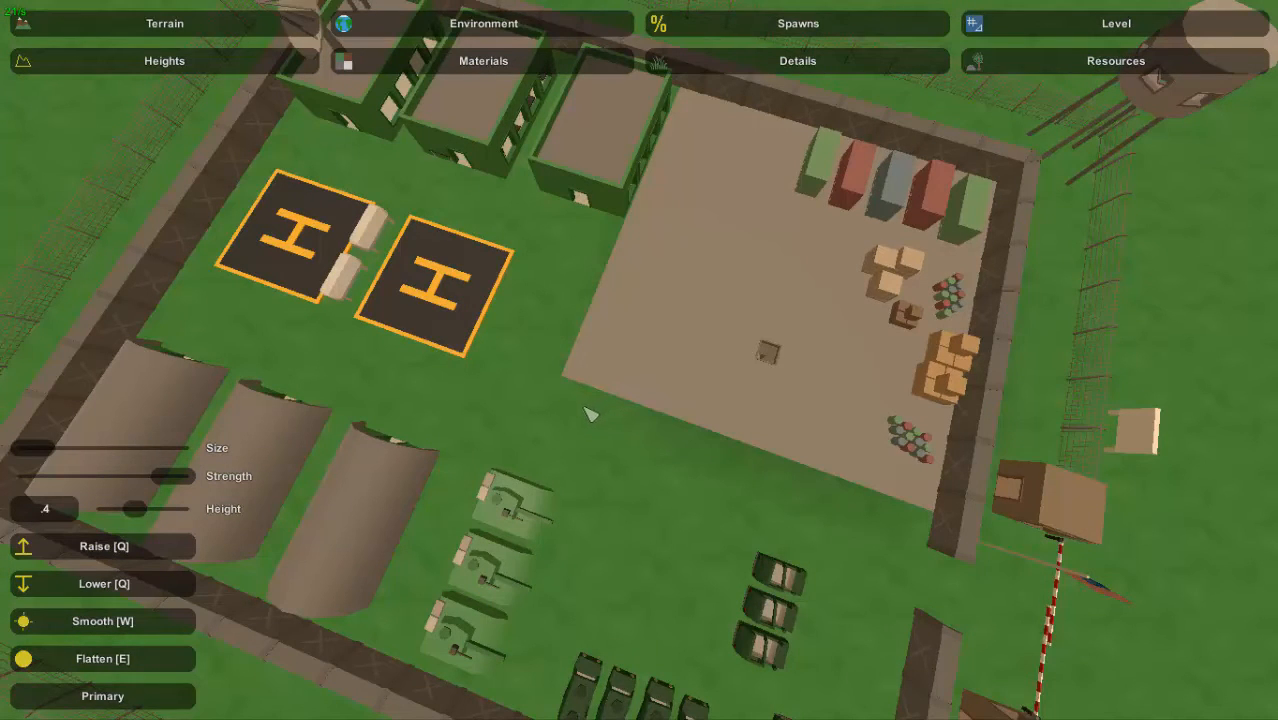
key(w)
right_drag(640, 360, 660, 350)
key(s)
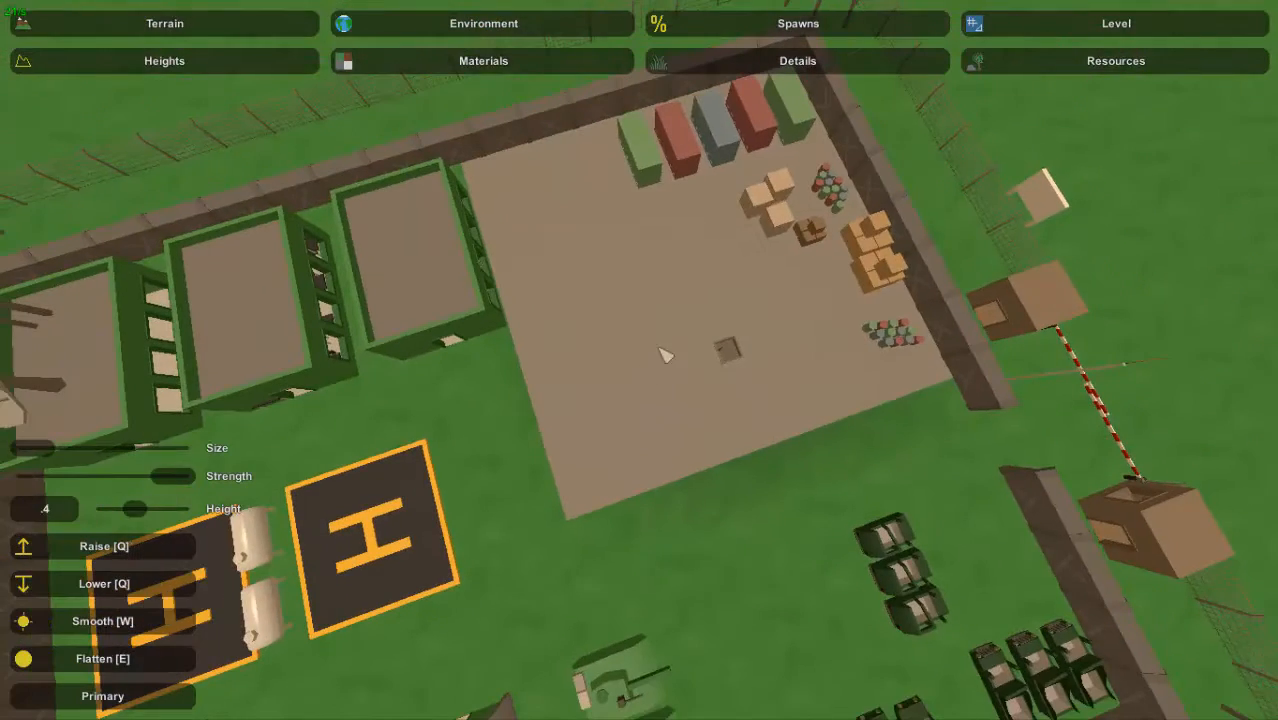
Search the objects for "par" and place Line Parking #1 markings and a Block Parking #1 barrier between the jeeps and tanks
click(1150, 26)
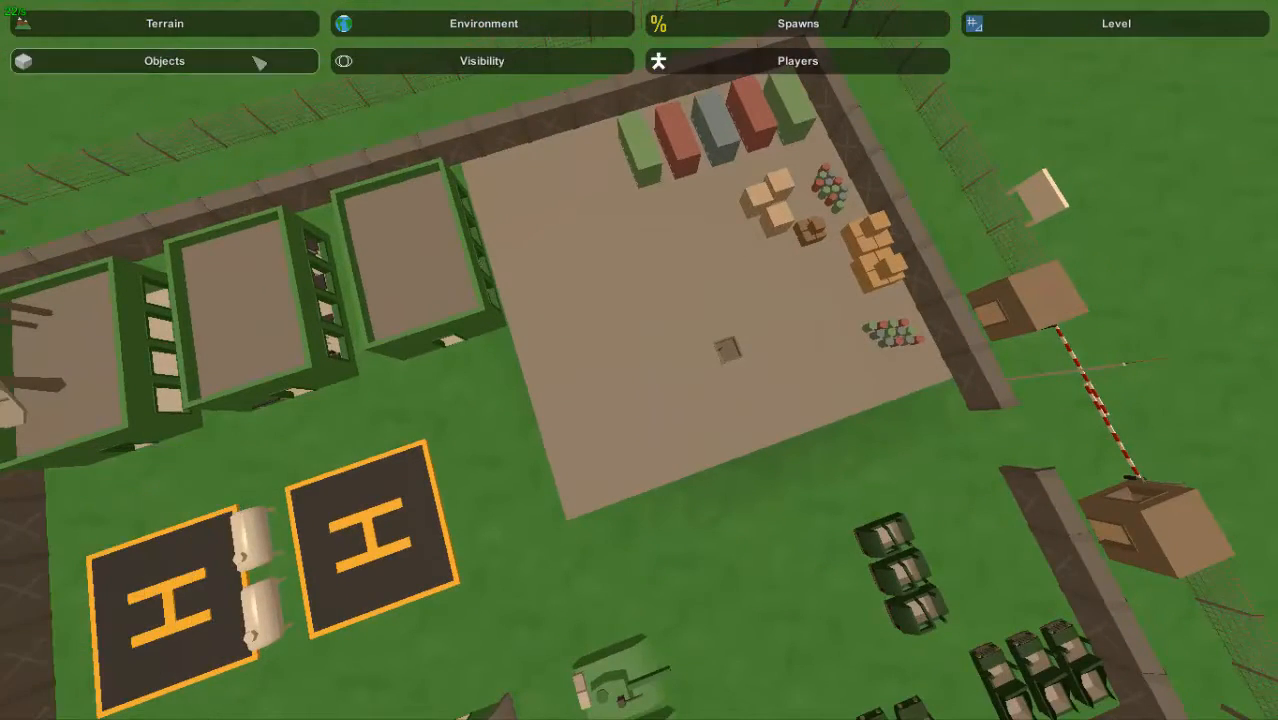
click(197, 70)
right_drag(698, 306, 659, 363)
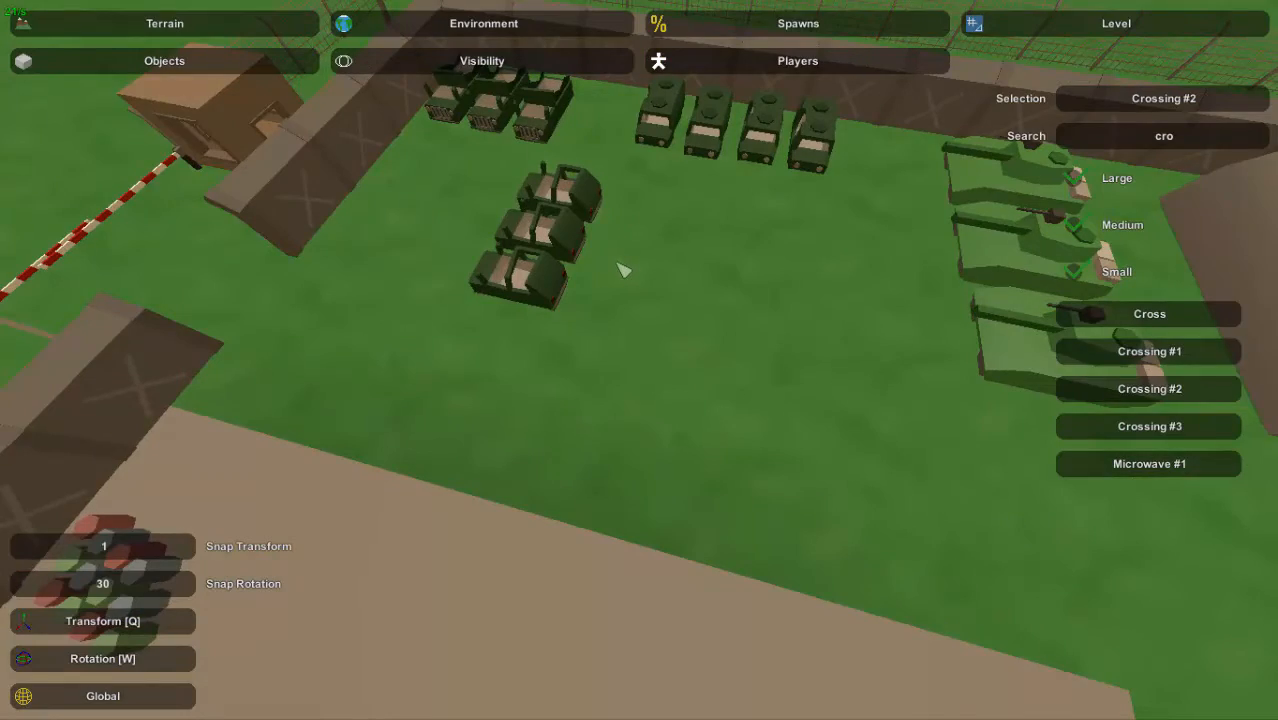
right_drag(636, 272, 648, 371)
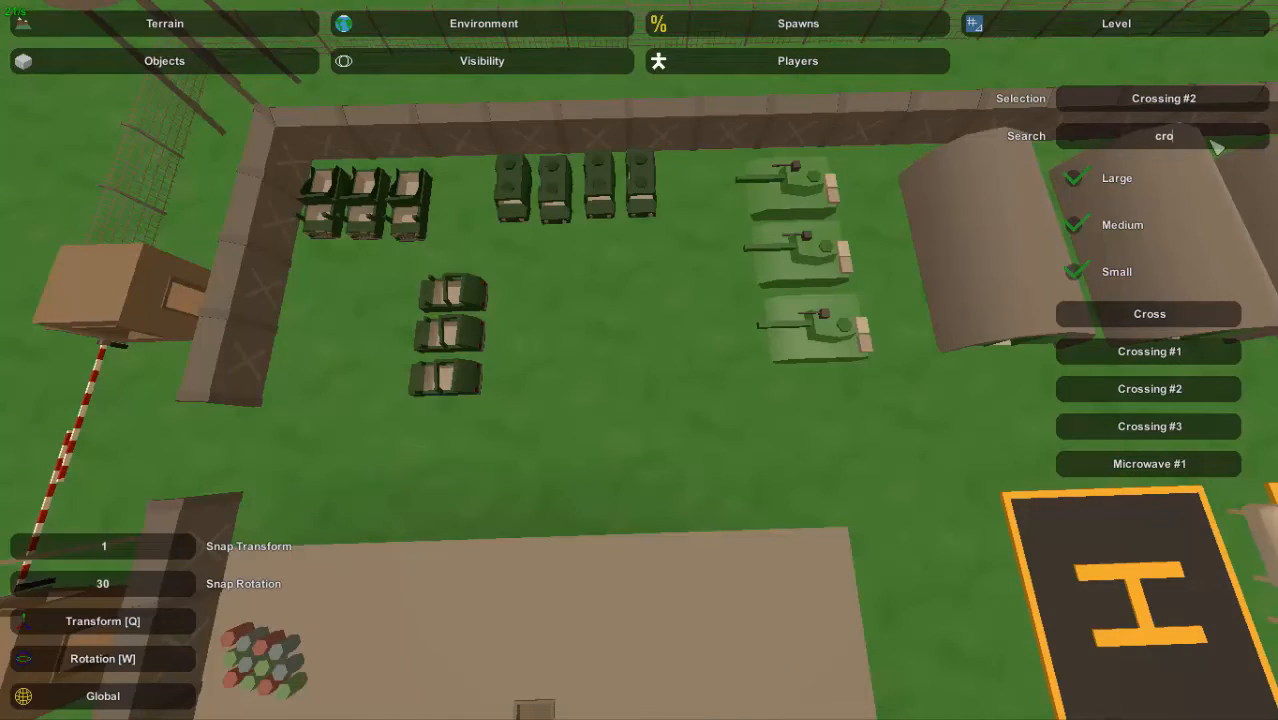
text(par)
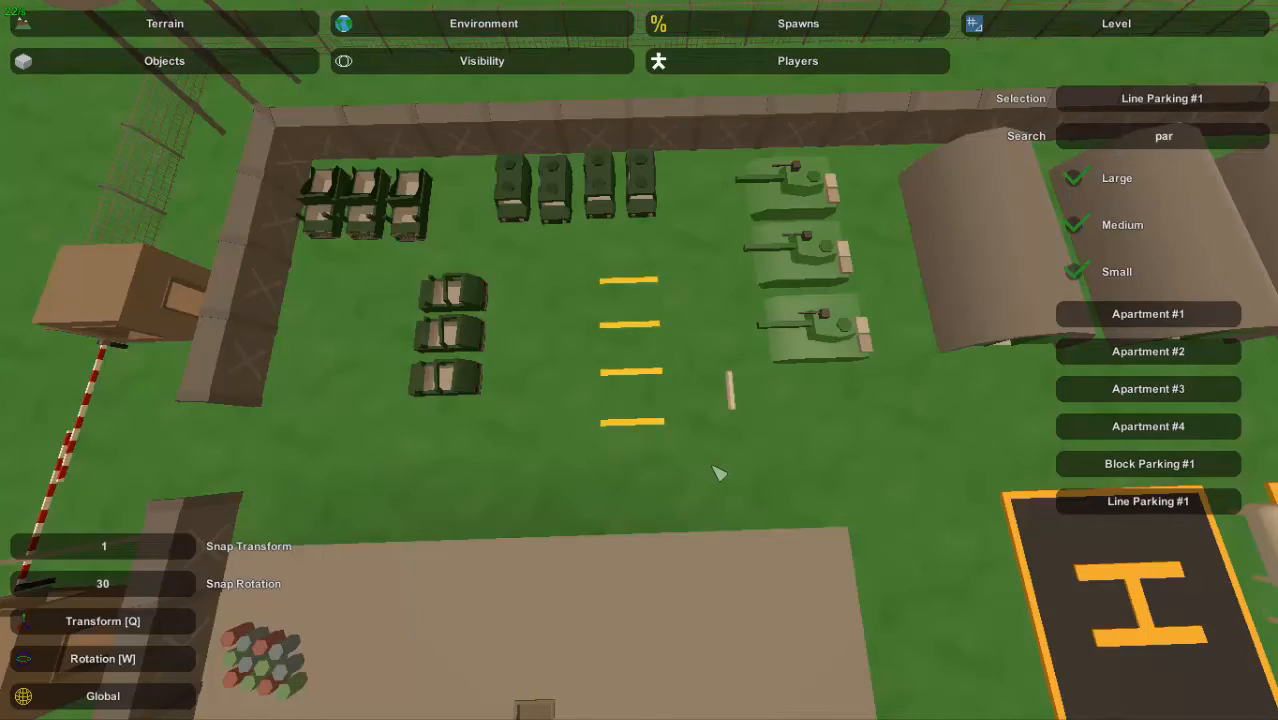
Examine the parking markings and the surrounding jeeps, APCs and tanks from several angles
right_drag(716, 472, 640, 470)
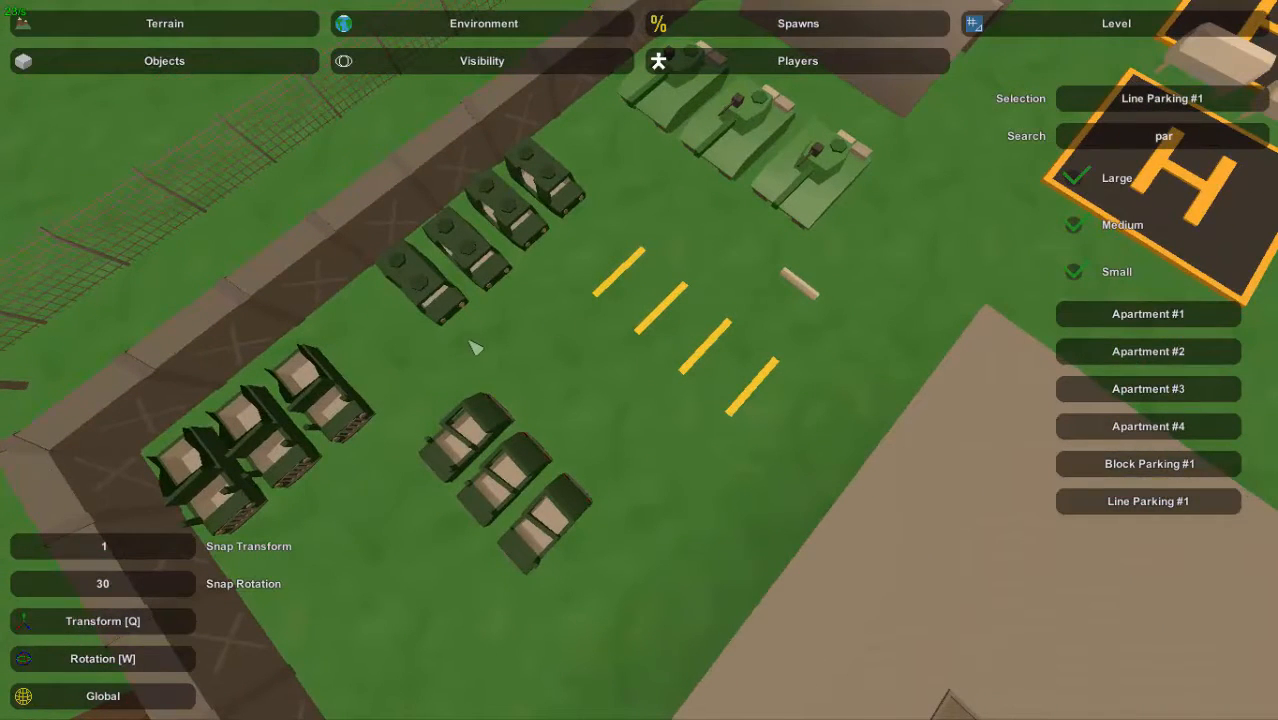
right_drag(615, 253, 545, 258)
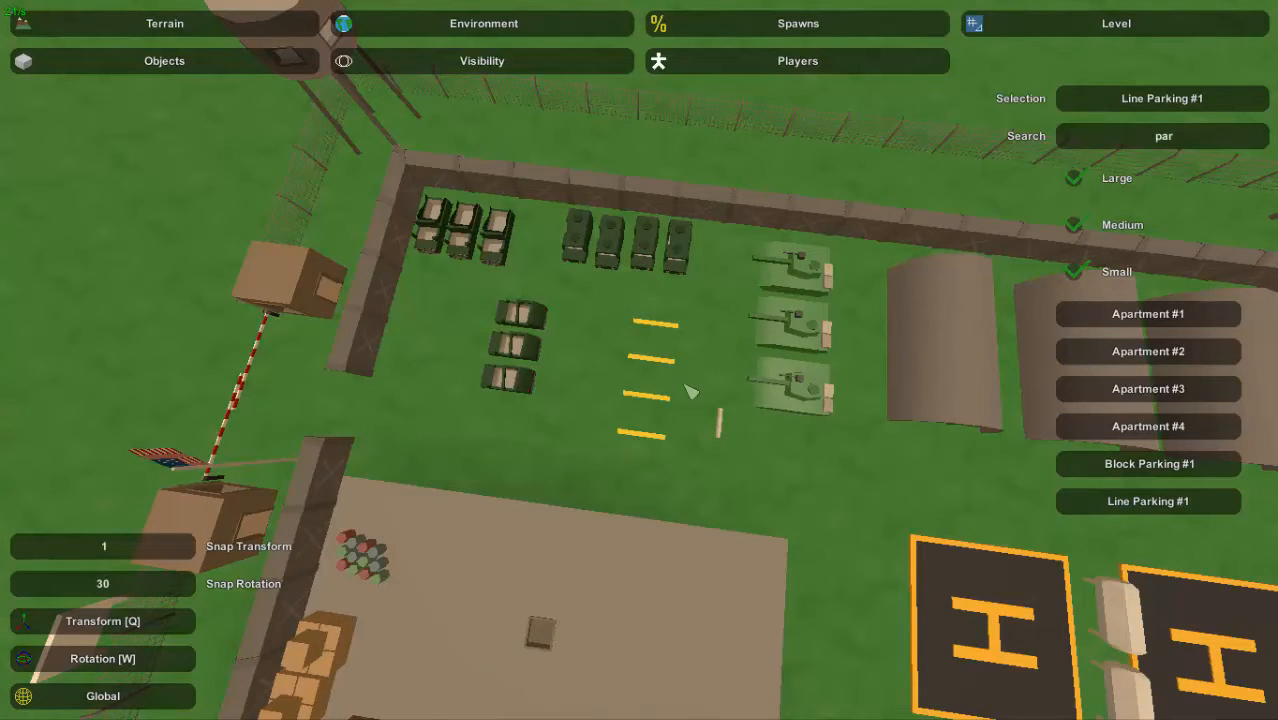
right_drag(650, 426, 644, 363)
key(a)
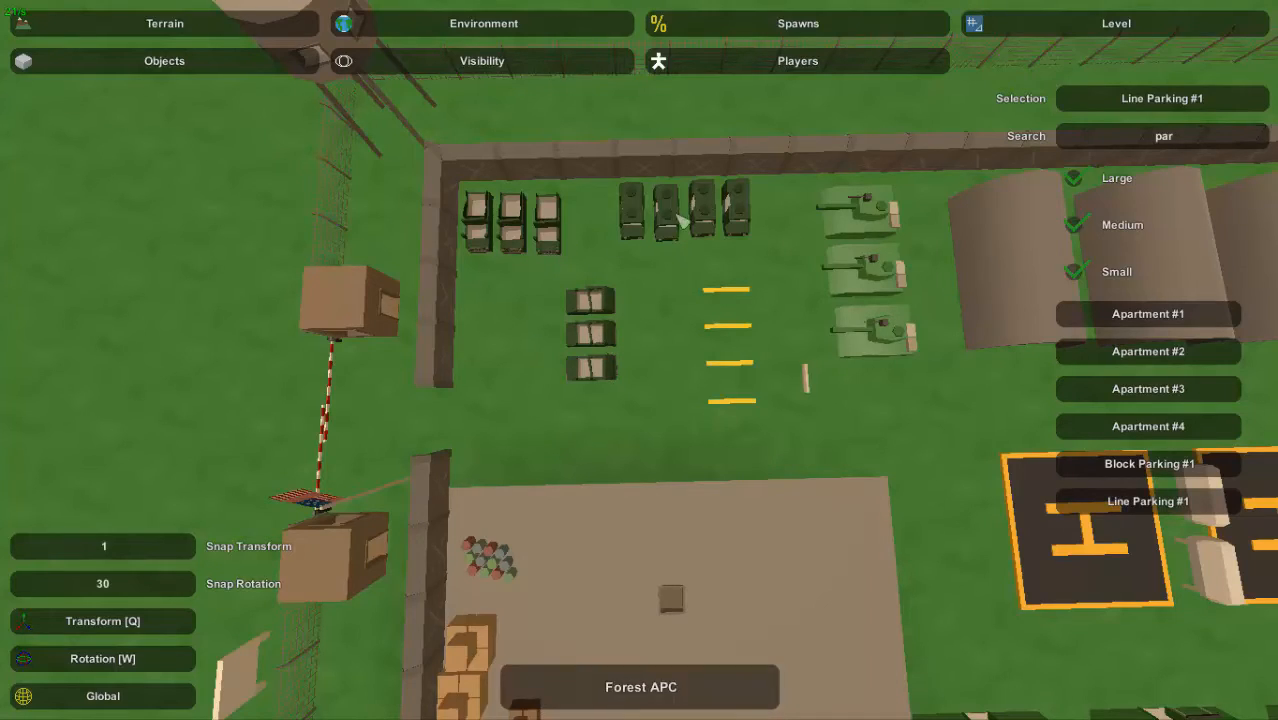
right_drag(677, 216, 850, 110)
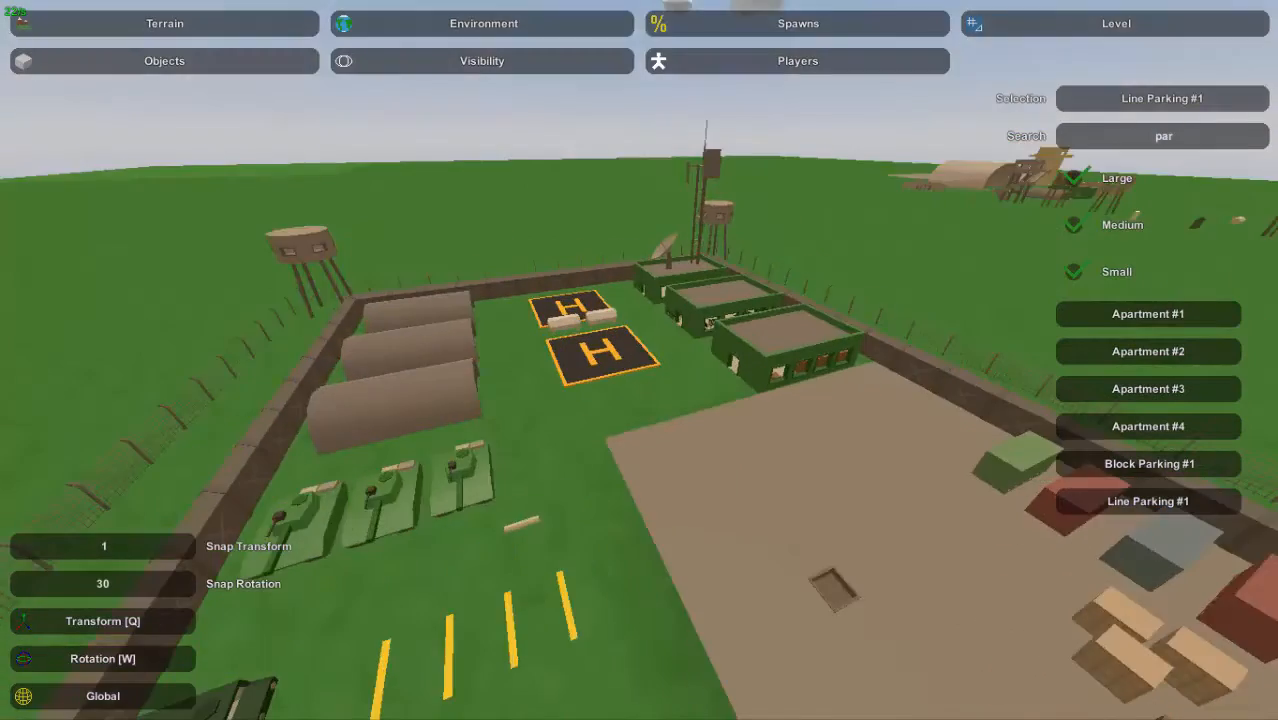
Clear the object search and inspect the two helipads and the fuel tanks between them
key(w)
mouse_move(640, 360)
right_down()
mouse_move(640, 310)
mouse_move(610, 265)
mouse_move(450, 480)
mouse_move(620, 365)
mouse_move(550, 360)
mouse_move(680, 360)
mouse_move(651, 370)
right_up()
key(s)
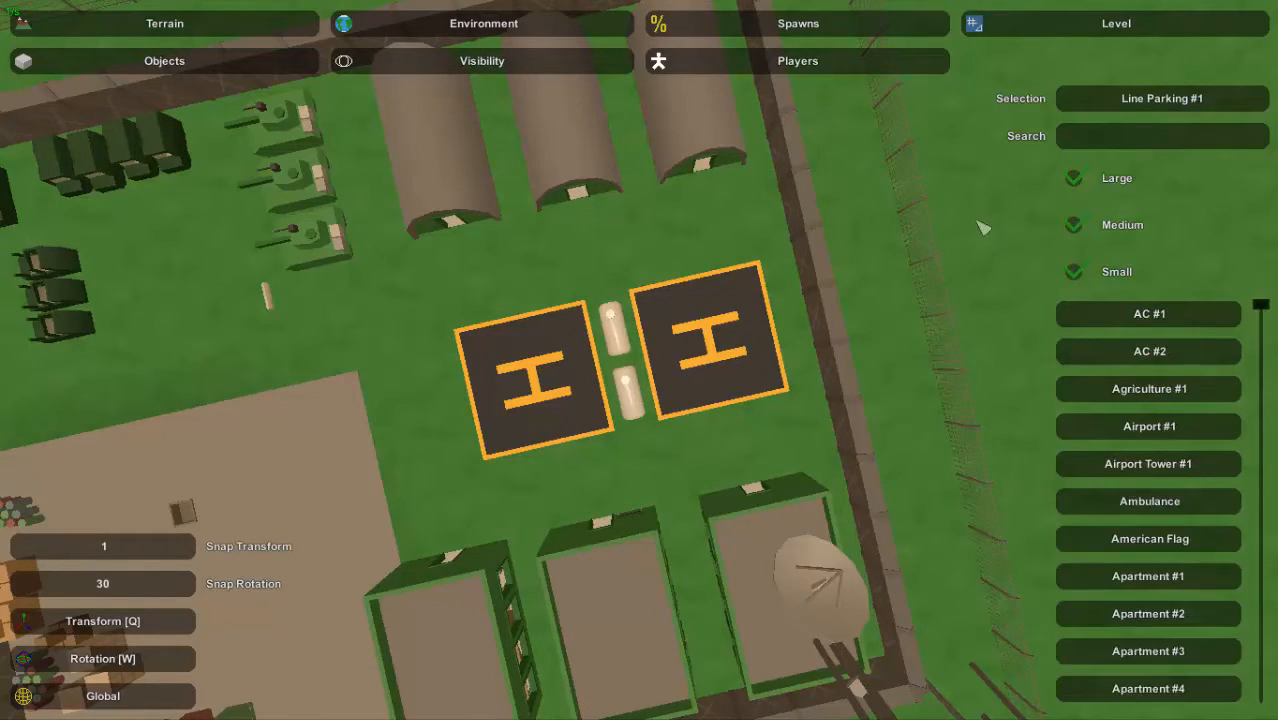
right_drag(963, 244, 655, 326)
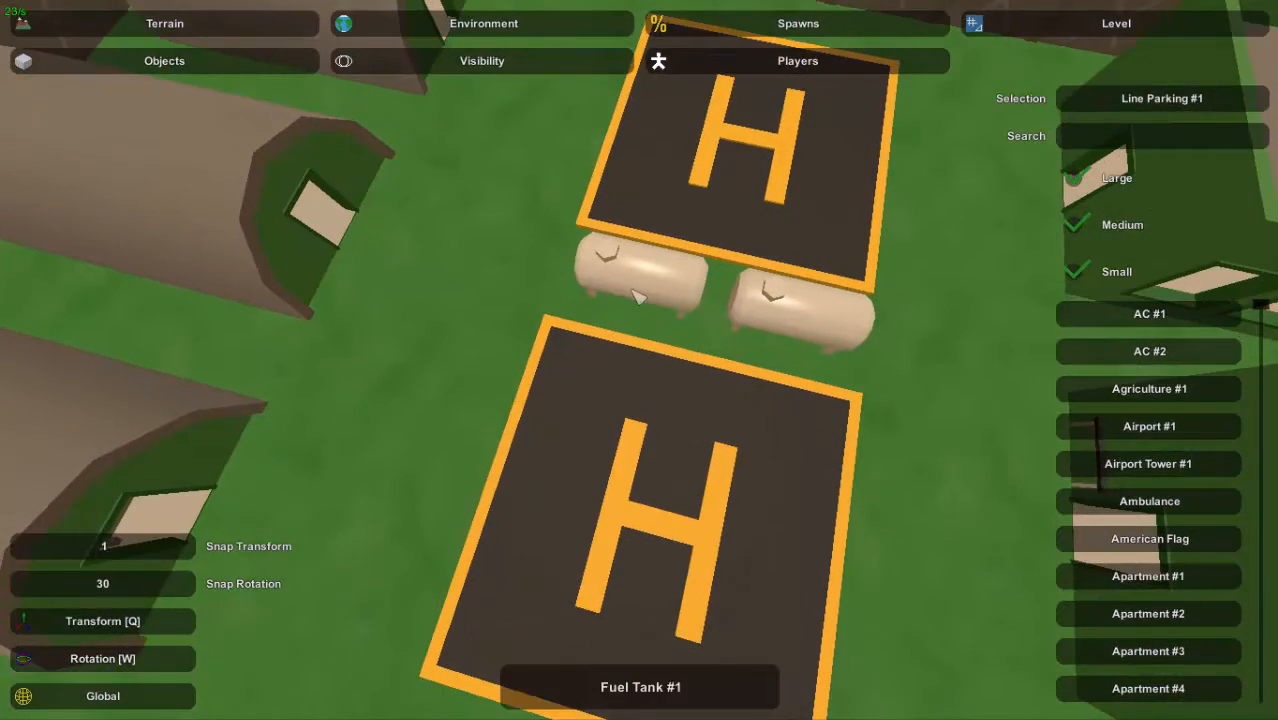
right_drag(465, 320, 292, 400)
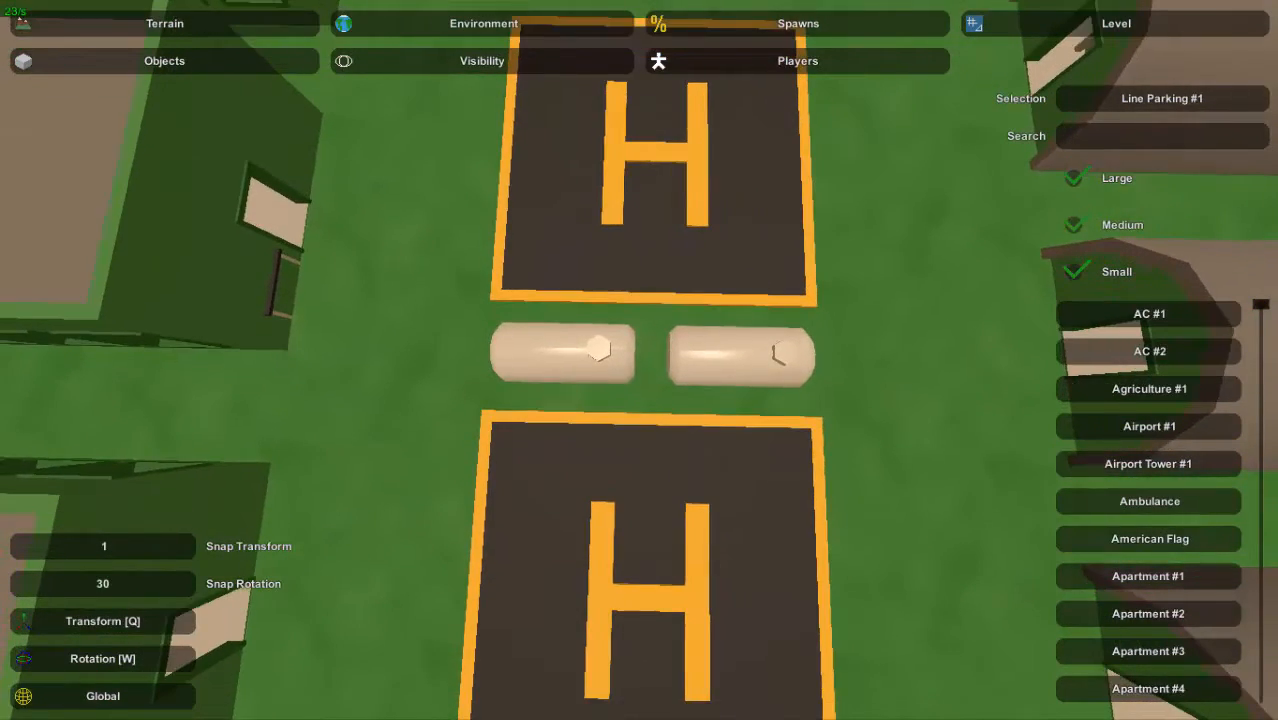
right_drag(620, 535, 644, 368)
Survey the vehicle park, the rounded tents and the helipads from above the concrete storage yard
key(s)
key(a)
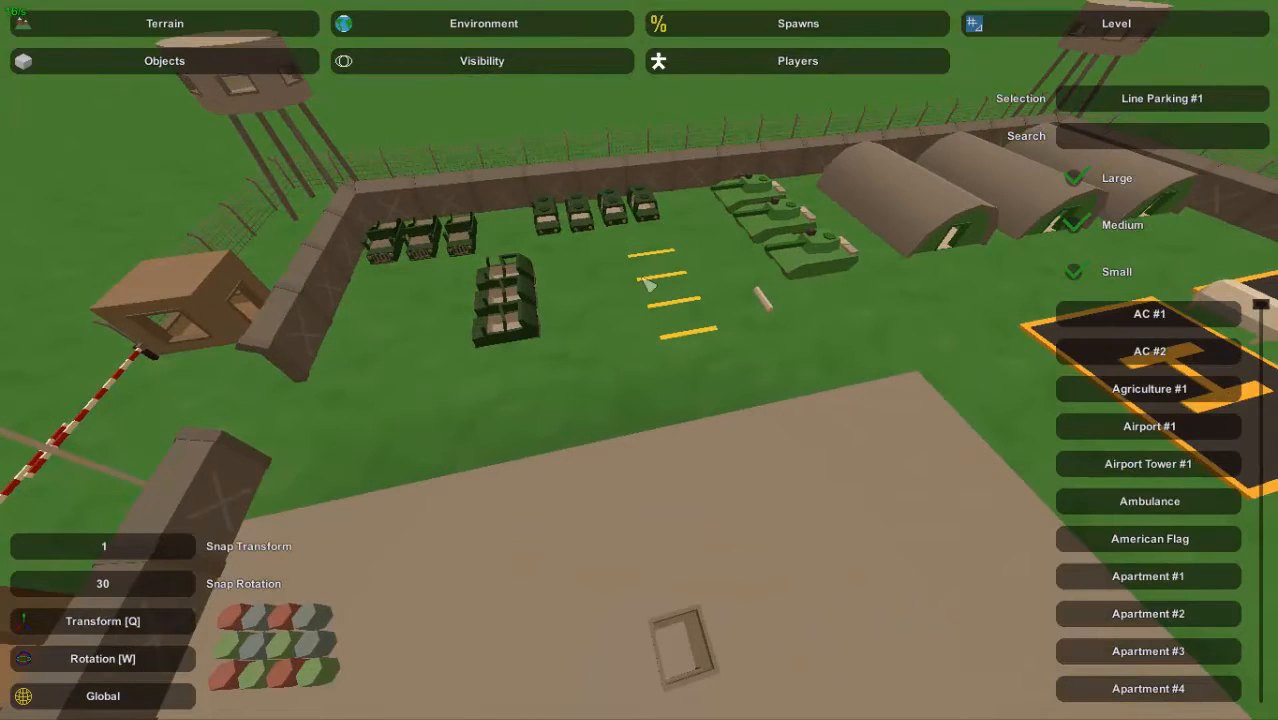
right_drag(557, 338, 755, 260)
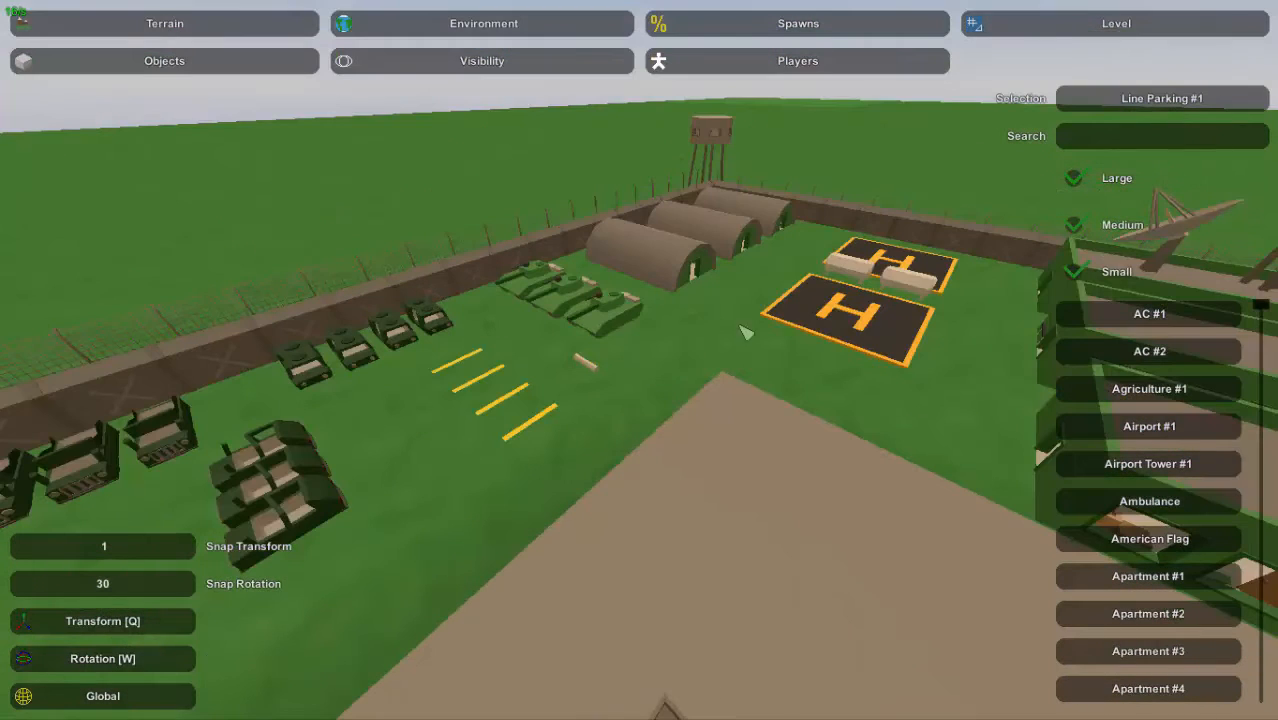
Inspect the Evac Zone military sign outside the base's entrance gate
right_drag(862, 283, 655, 363)
key(w)
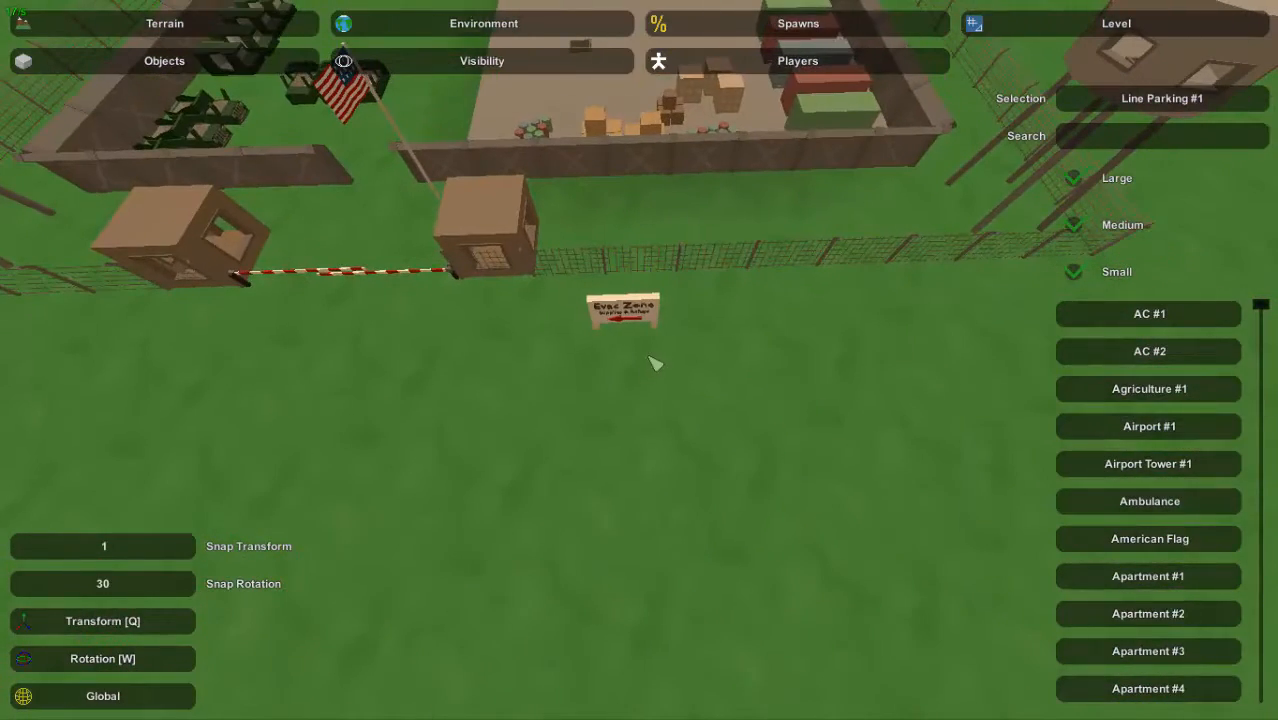
key(w)
right_drag(608, 316, 576, 290)
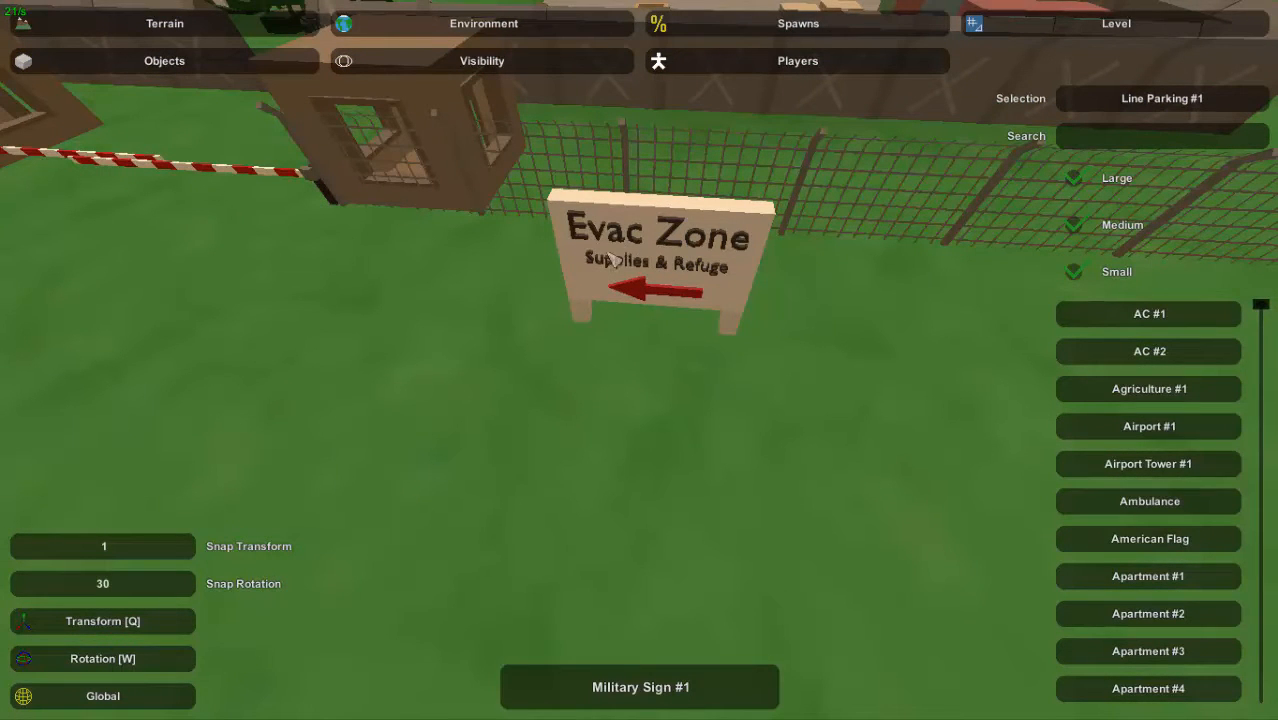
key(s)
right_drag(636, 232, 630, 266)
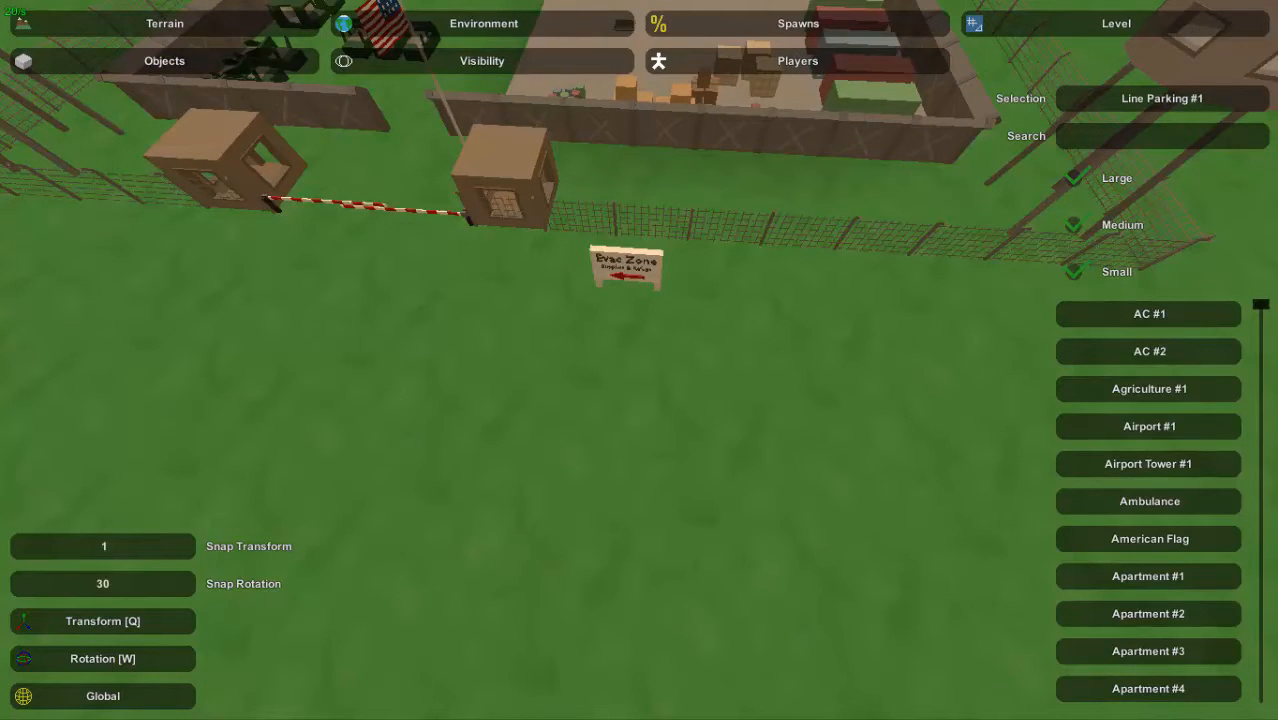
Follow the perimeter fence past the watchtower and survey the entire walled base from high above
right_drag(630, 266, 746, 176)
key(w)
key(a)
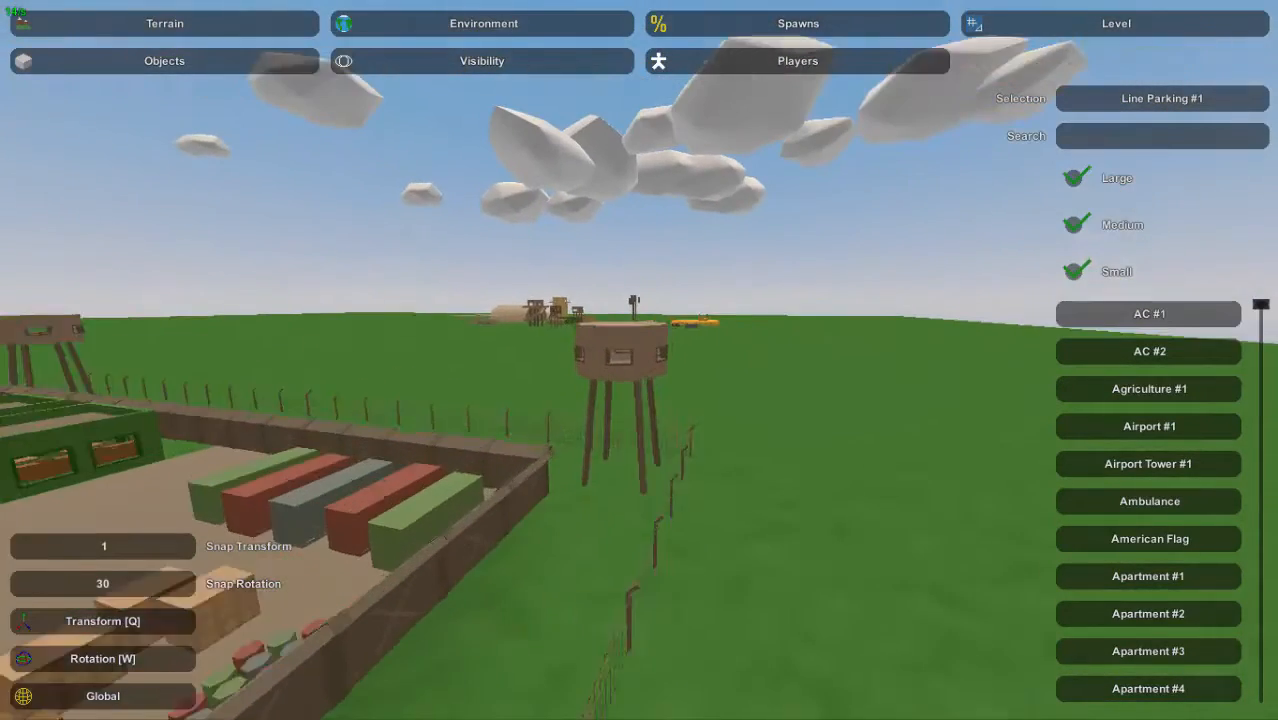
key(w)
right_drag(640, 360, 378, 548)
key(s)
key(s)
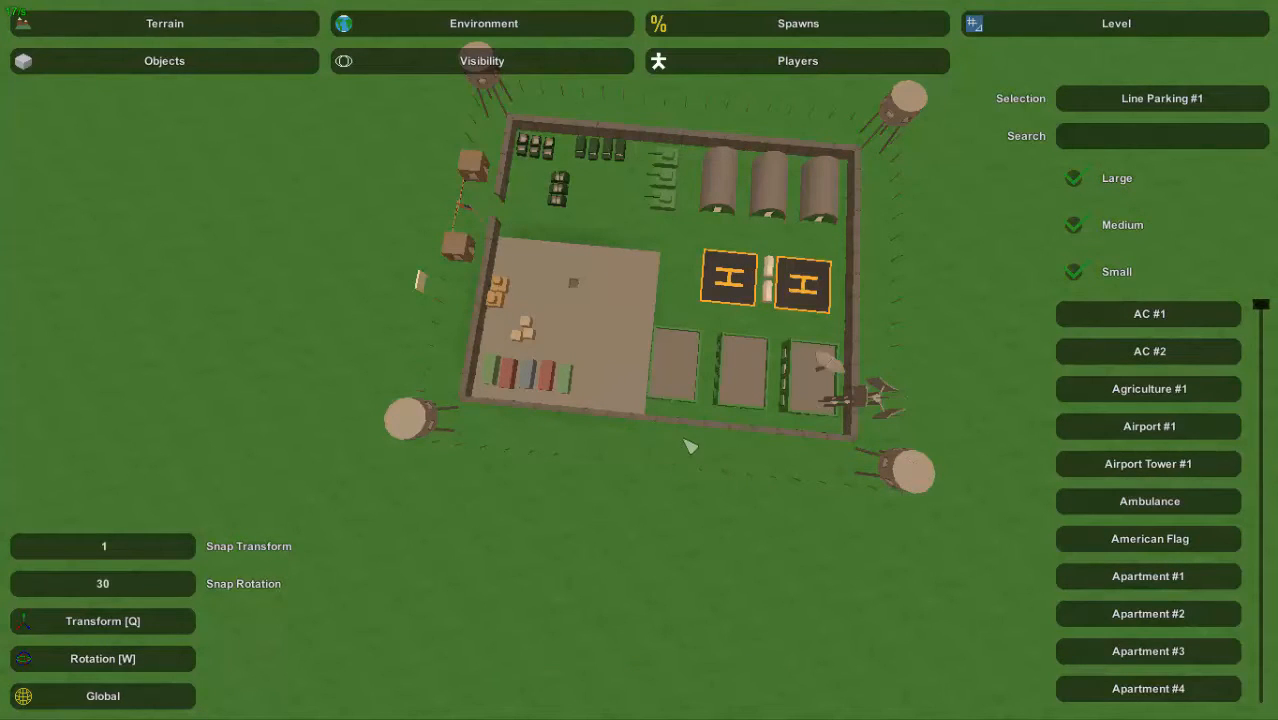
right_drag(378, 548, 100, 280)
right_drag(584, 425, 920, 500)
Return to the entrance gate and select the guard booth at the vehicle-yard end of the barrier
key(w)
key(w)
key(s)
key(w)
key(s)
key(a)
right_drag(640, 360, 560, 480)
click(642, 365)
key(a)
key(a)
key(d)
key(d)
key(w)
key(w)
key(s)
key(w)
right_drag(606, 291, 680, 285)
key(s)
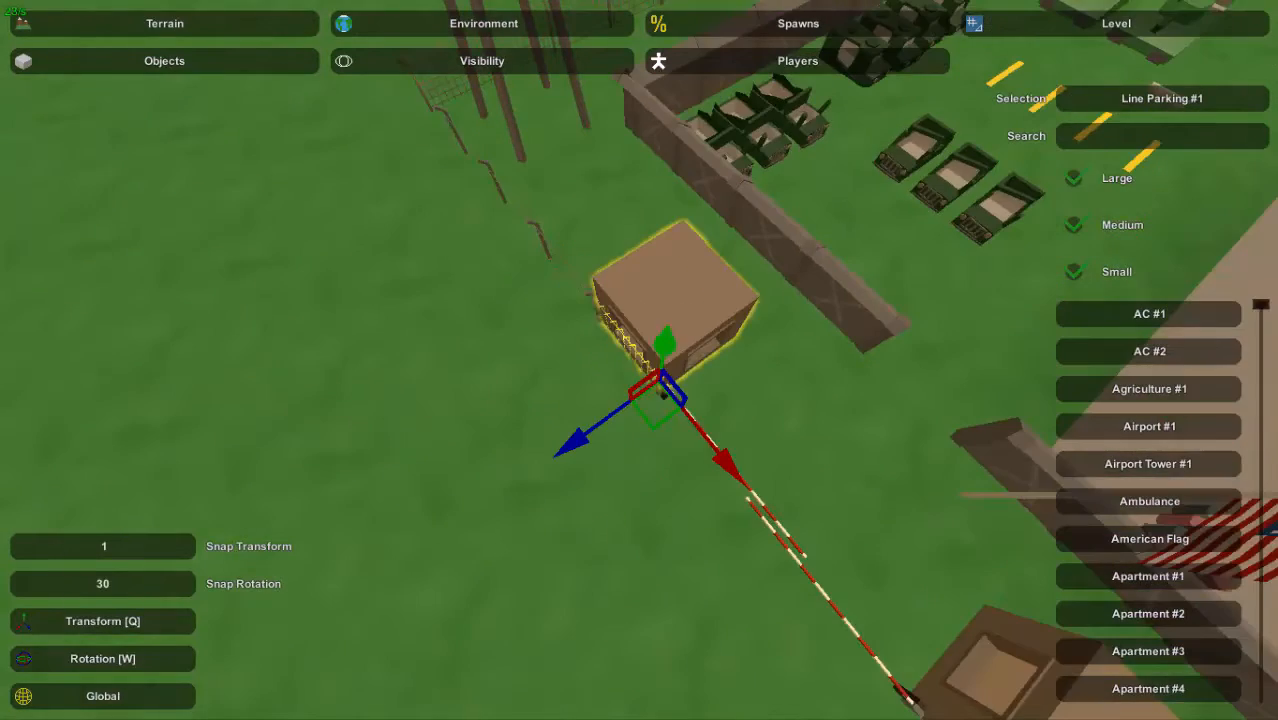
Inspect the guard booth's doorway and interior from inside the gate
right_drag(695, 335, 890, 130)
key(w)
key(d)
right_drag(640, 360, 480, 372)
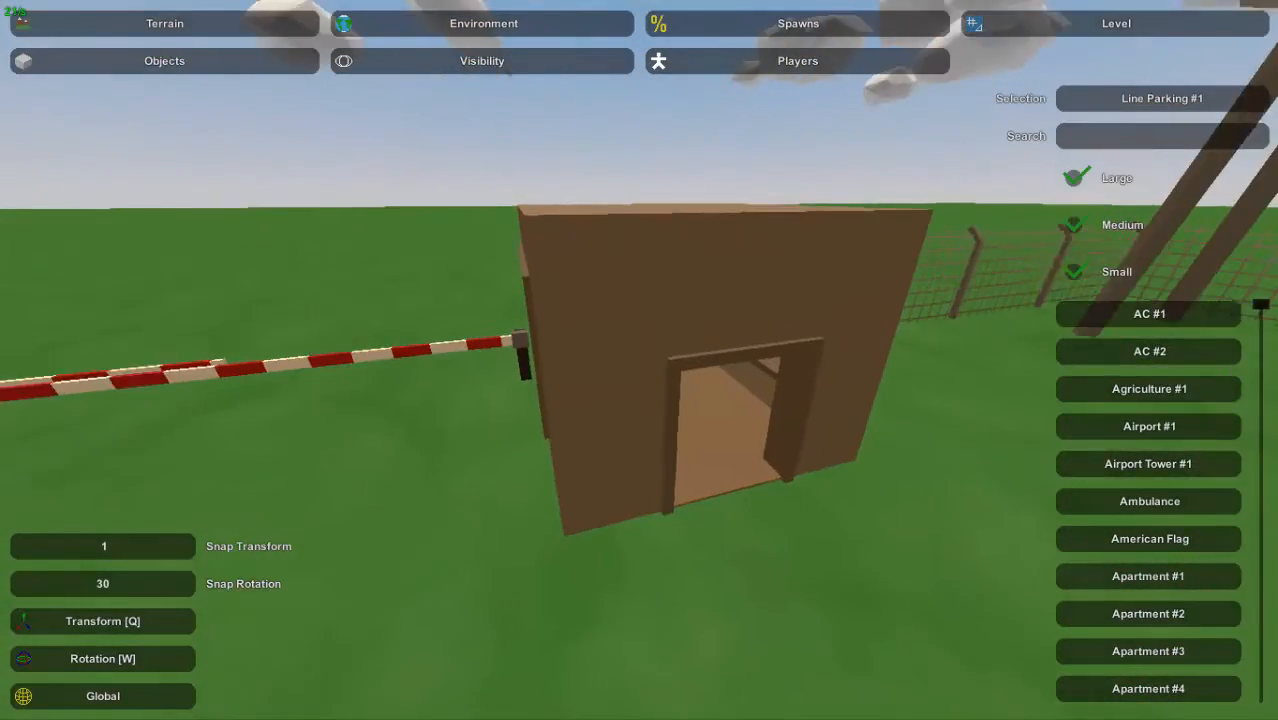
right_drag(640, 360, 612, 542)
Examine the striped crossing barriers between both guard booths, and view the whole entrance from outside
key(d)
key(w)
key(w)
right_drag(640, 360, 960, 530)
key(w)
key(s)
key(s)
key(s)
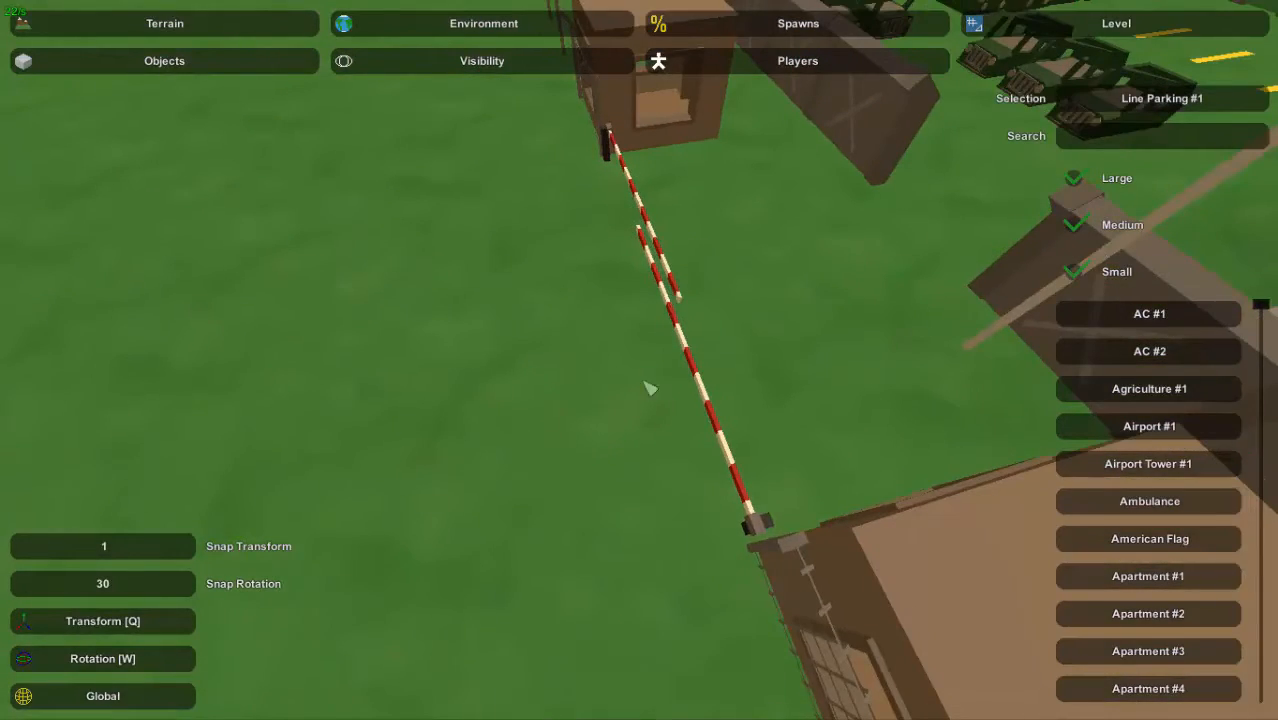
key(s)
right_drag(645, 382, 930, 375)
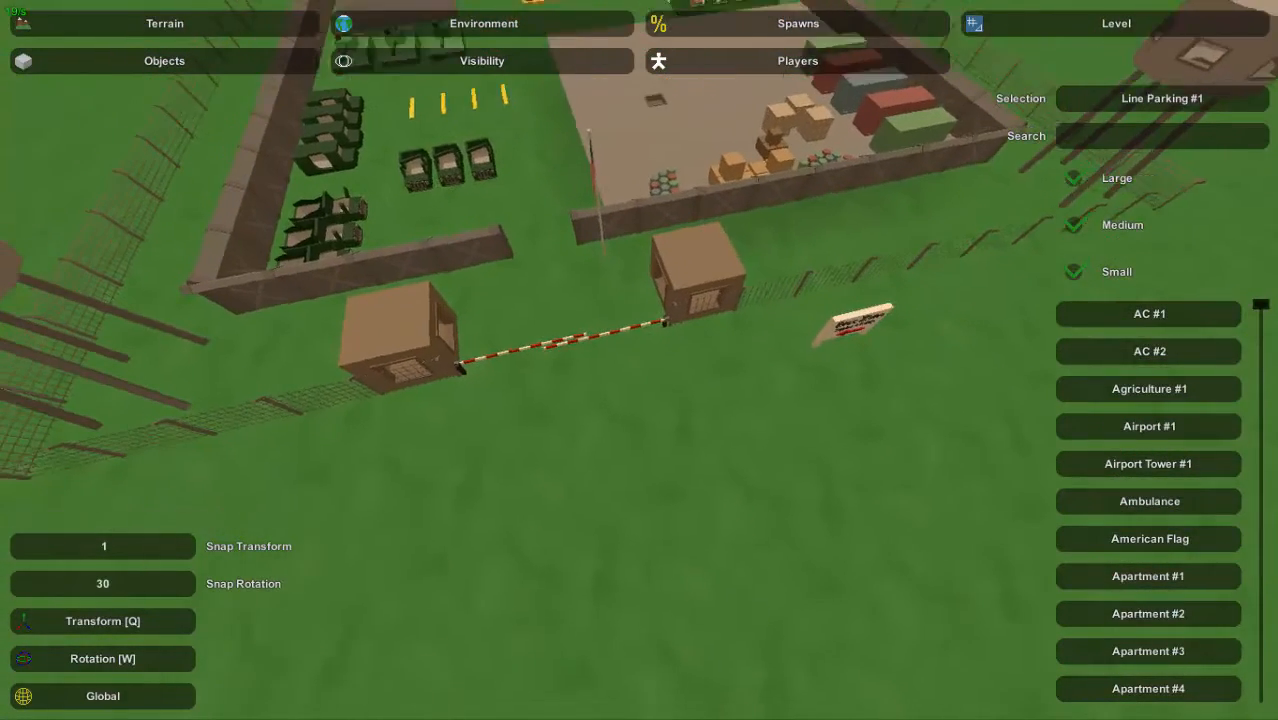
Inspect the crossing barrier, guard booths and wall opening at the base entrance from outside, inside and above
right_drag(640, 360, 612, 380)
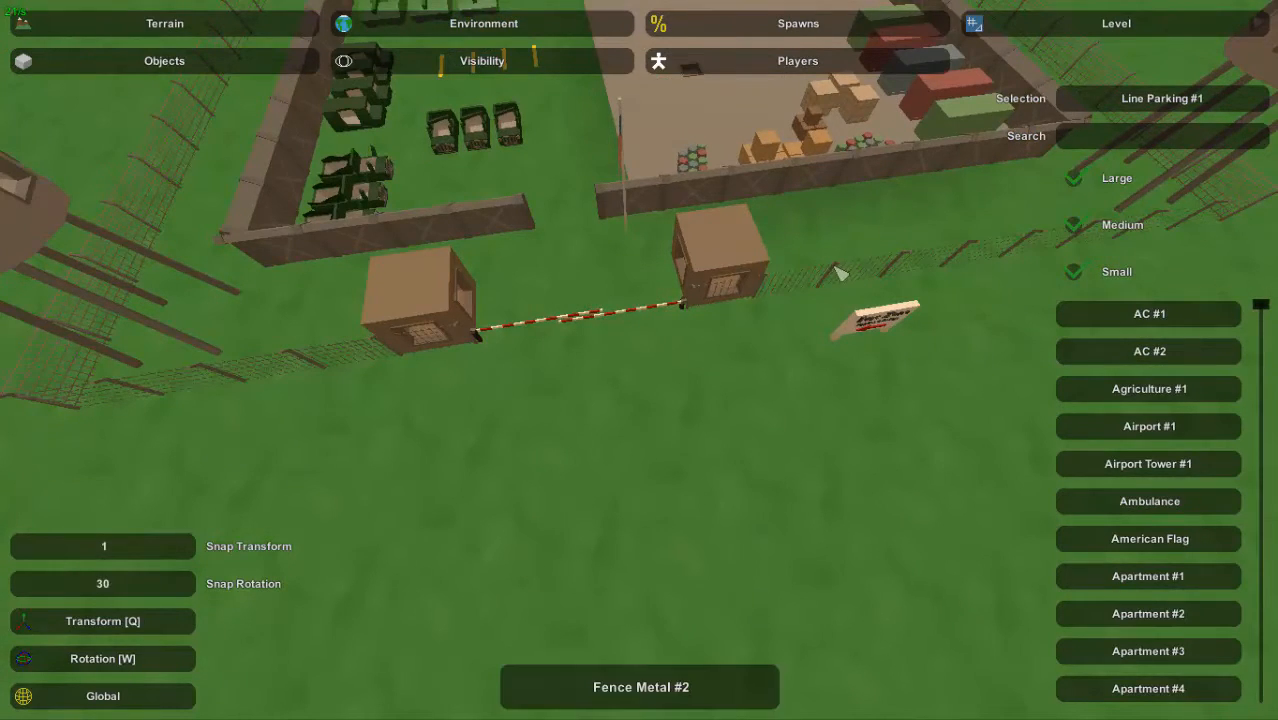
right_drag(840, 272, 568, 345)
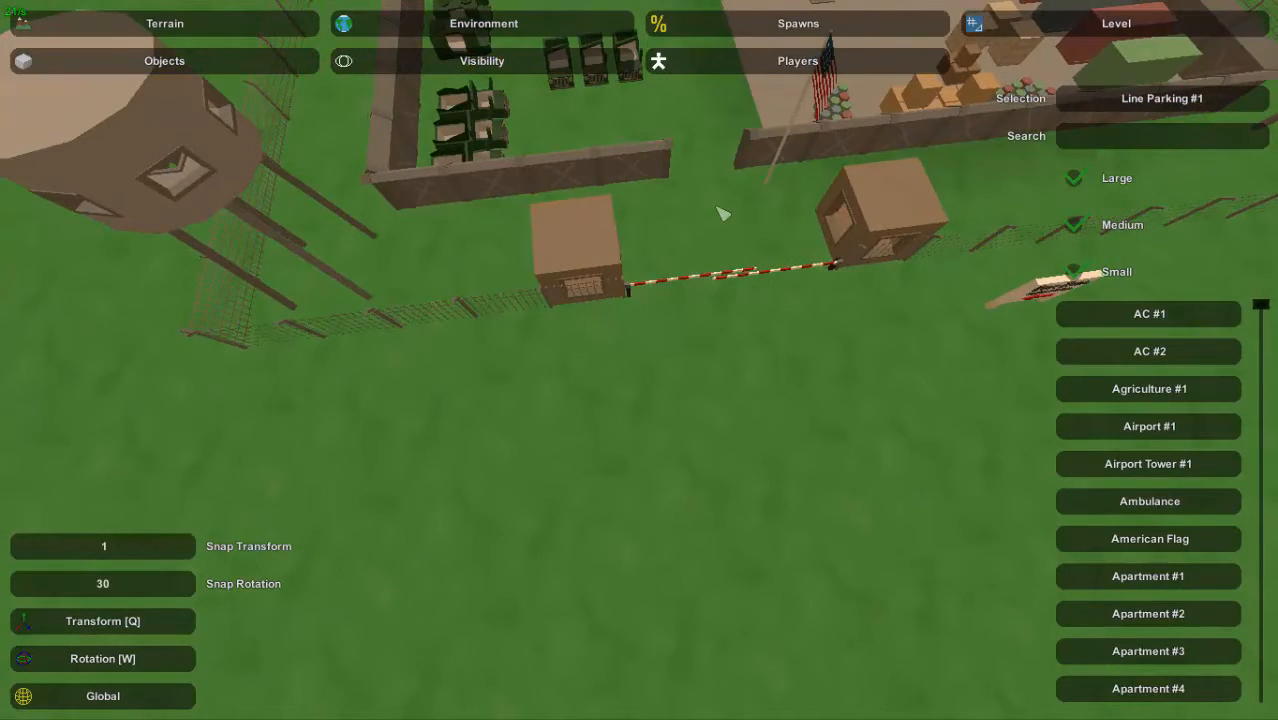
right_drag(692, 468, 1130, 370)
key(w)
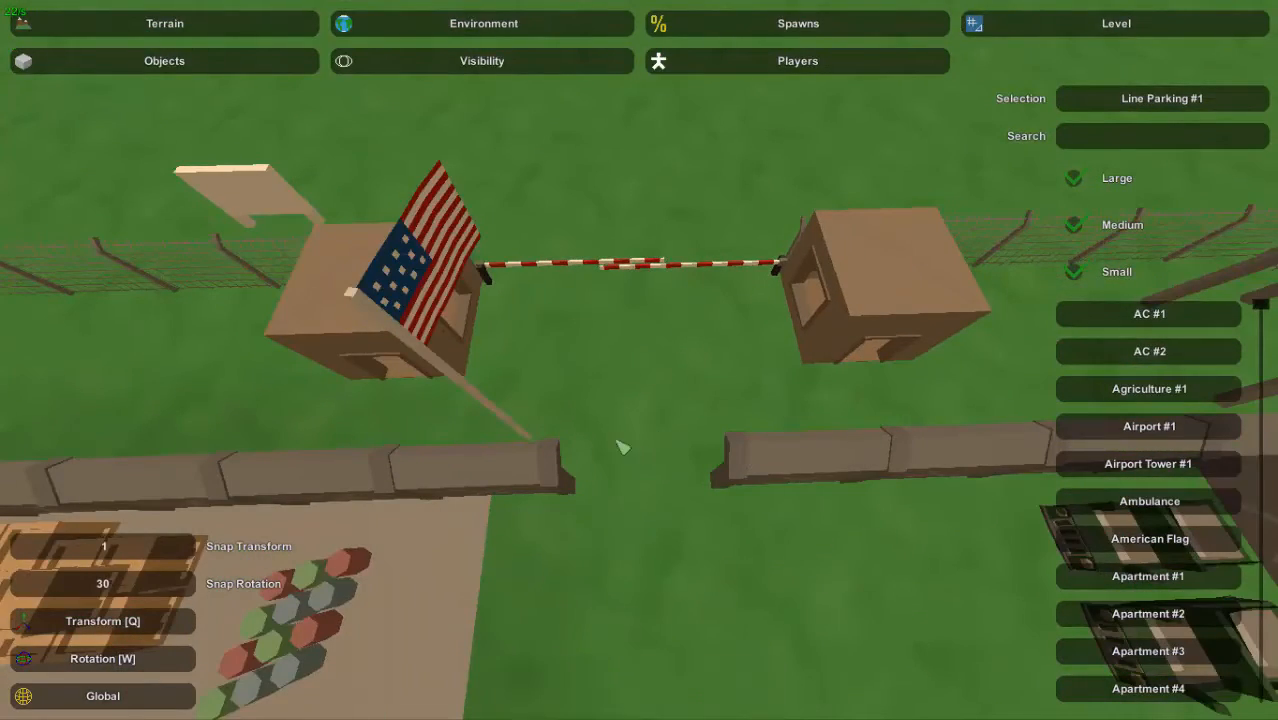
right_drag(590, 422, 265, 330)
key(s)
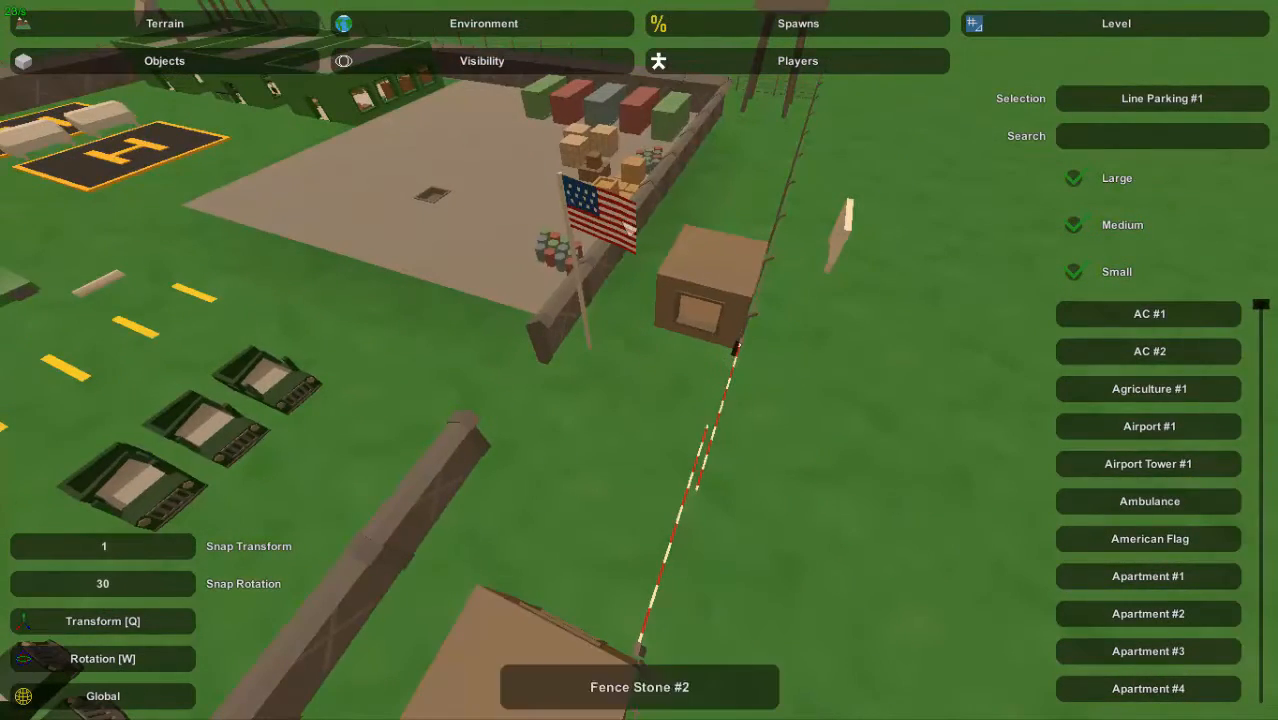
right_drag(647, 368, 370, 380)
key(d)
key(s)
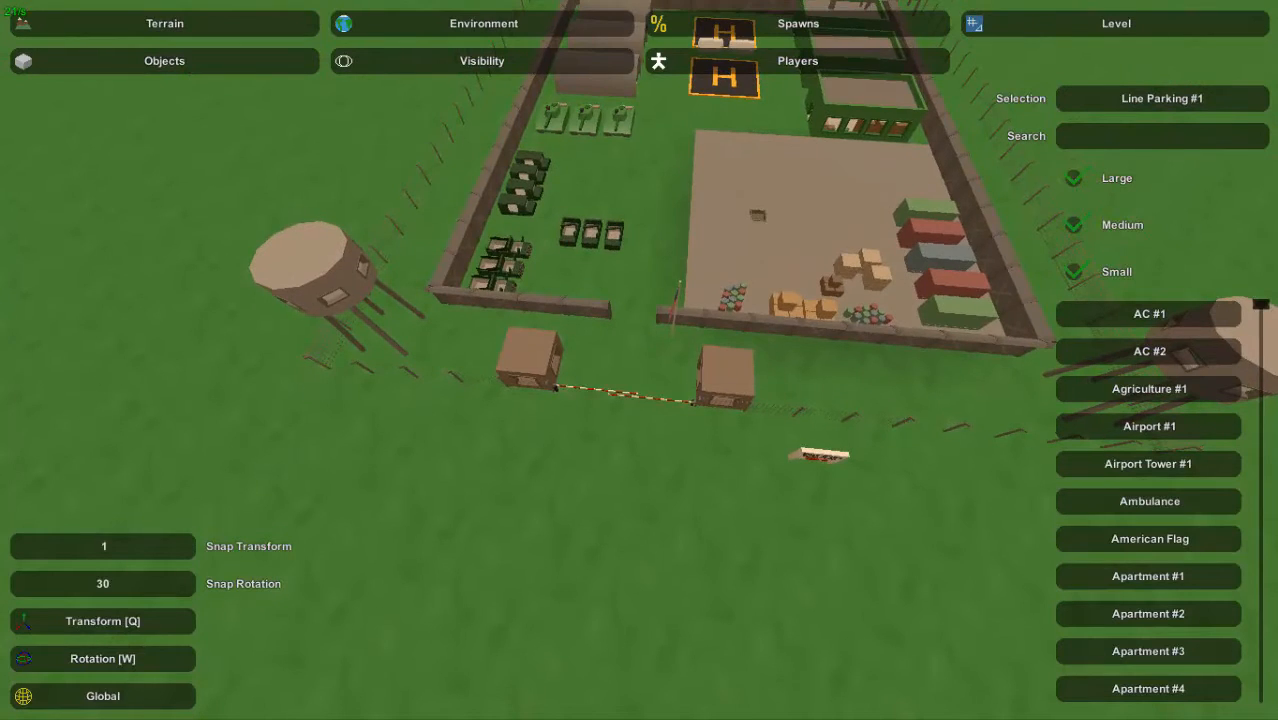
Pass over the entrance gate and flagpole, and view the full length of the base from behind its rear wall
key(a)
right_drag(643, 364, 975, 375)
key(w)
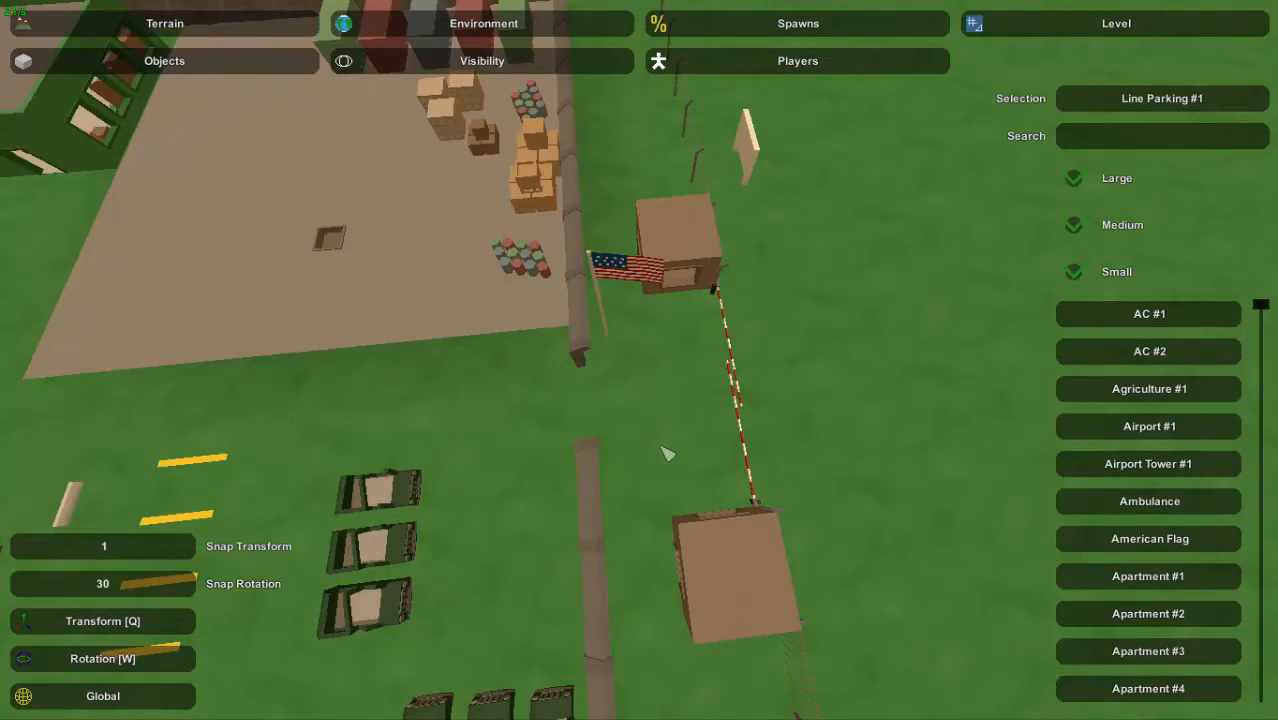
key(w)
right_drag(640, 362, 650, 165)
key(a)
right_drag(640, 360, 985, 495)
key(s)
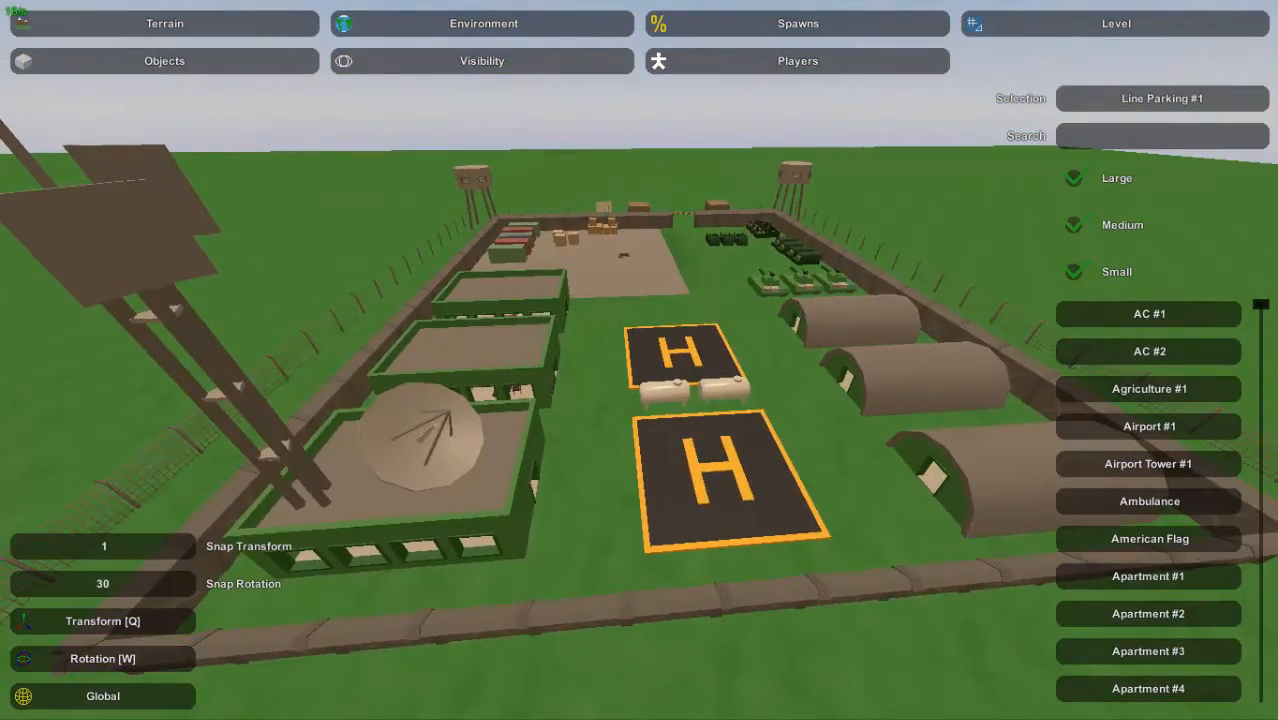
Examine the radar mast and the green barracks with the rooftop dish at the rear corner of the base
right_drag(640, 360, 250, 220)
key(s)
key(w)
key(d)
right_drag(640, 360, 1250, 325)
key(a)
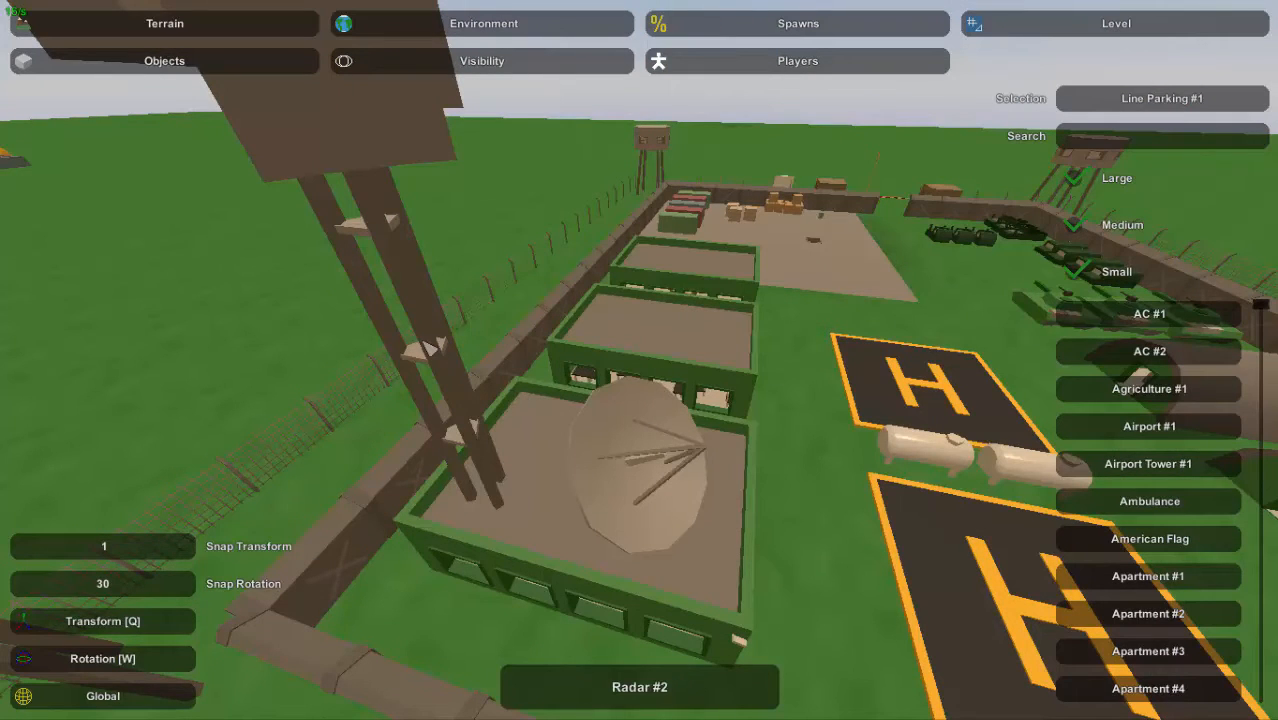
key(s)
right_drag(633, 483, 440, 680)
key(d)
right_drag(619, 299, 890, 335)
key(a)
key(s)
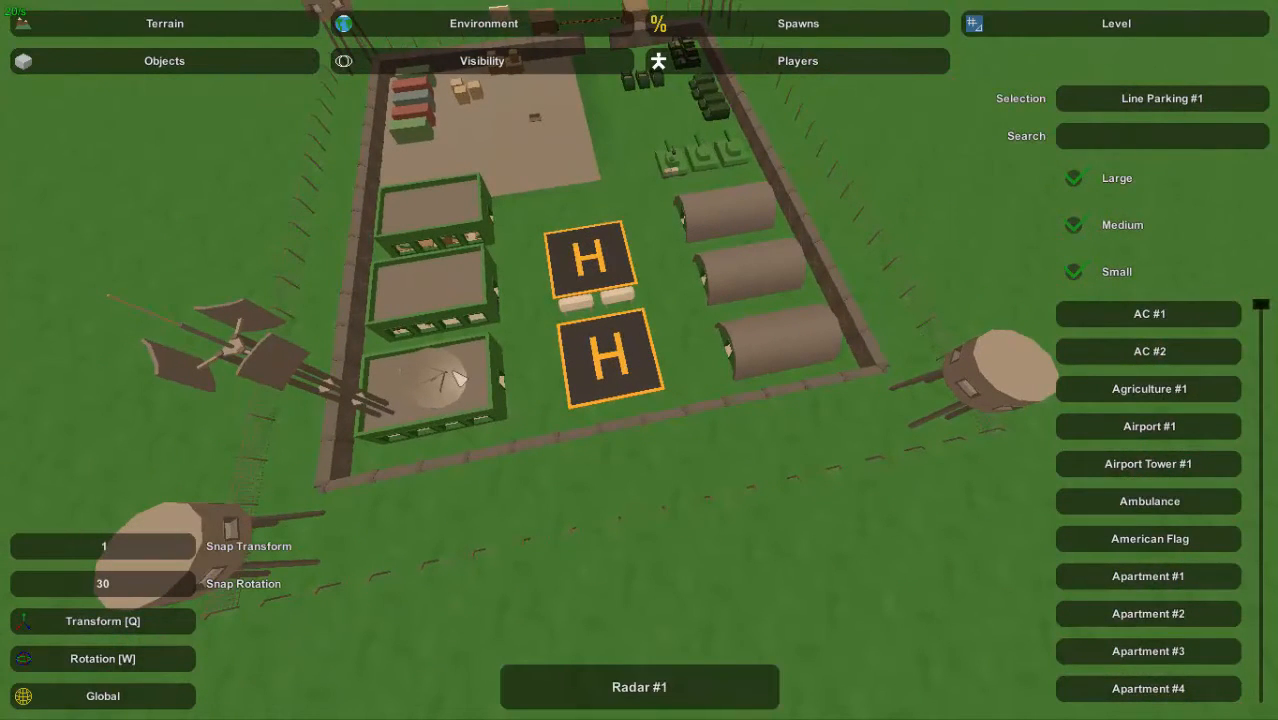
Survey the helipads, arched shelters and watchtowers from high above the rear of the base
key(d)
right_drag(507, 410, 305, 398)
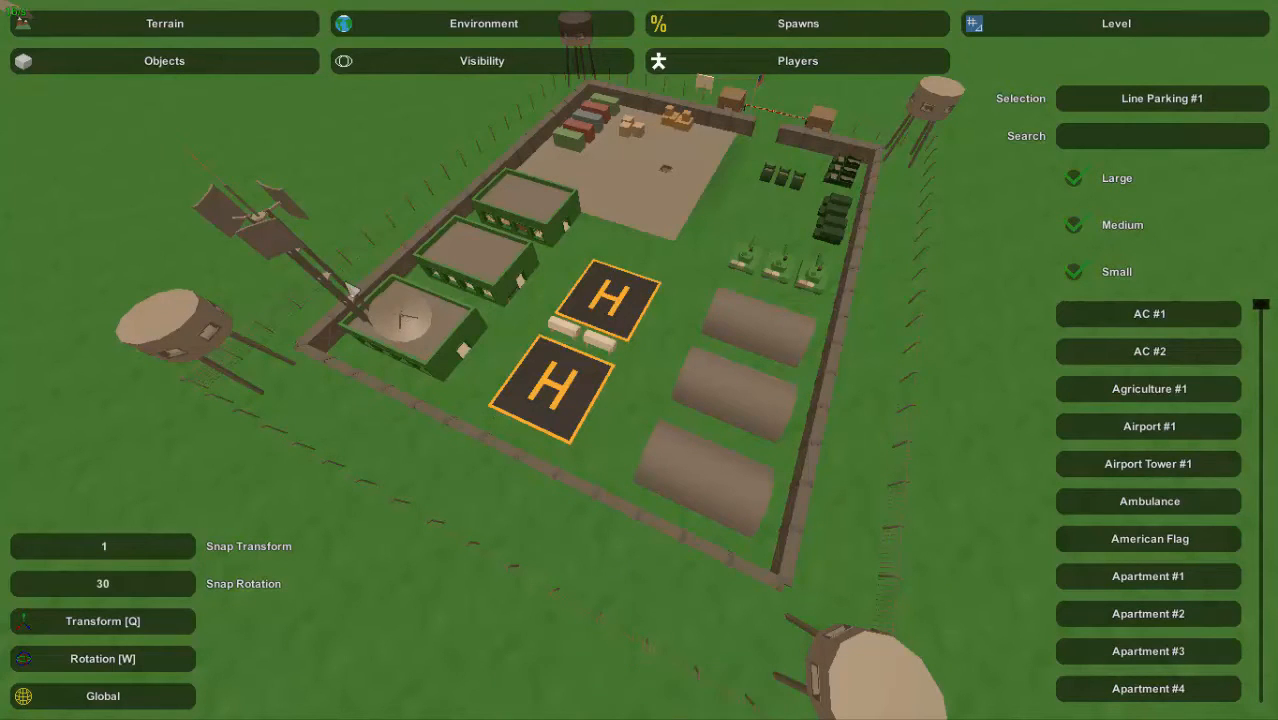
key(a)
right_drag(498, 394, 1025, 390)
key(a)
key(a)
Go to the sample objects outside the base and examine the forest and desert vehicles, crates and containers
right_drag(650, 368, 1270, 280)
key(a)
key(s)
key(w)
key(a)
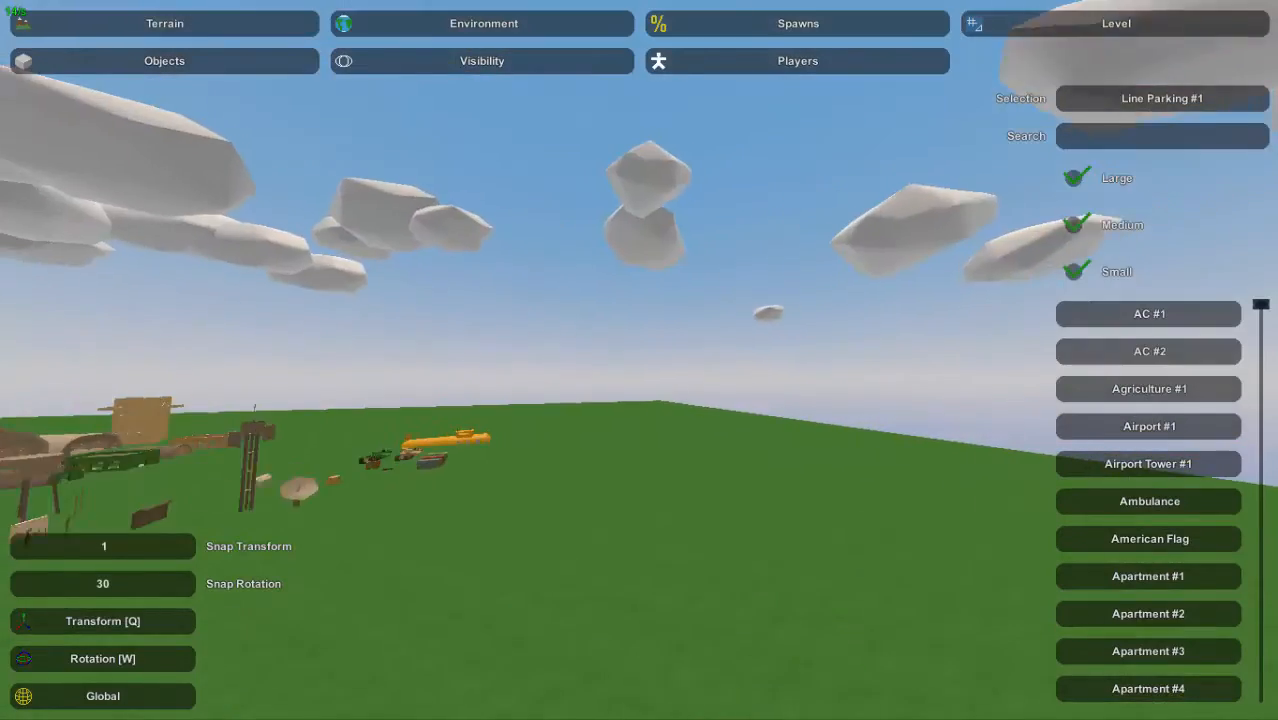
right_drag(639, 360, 770, 410)
key(w)
key(d)
key(a)
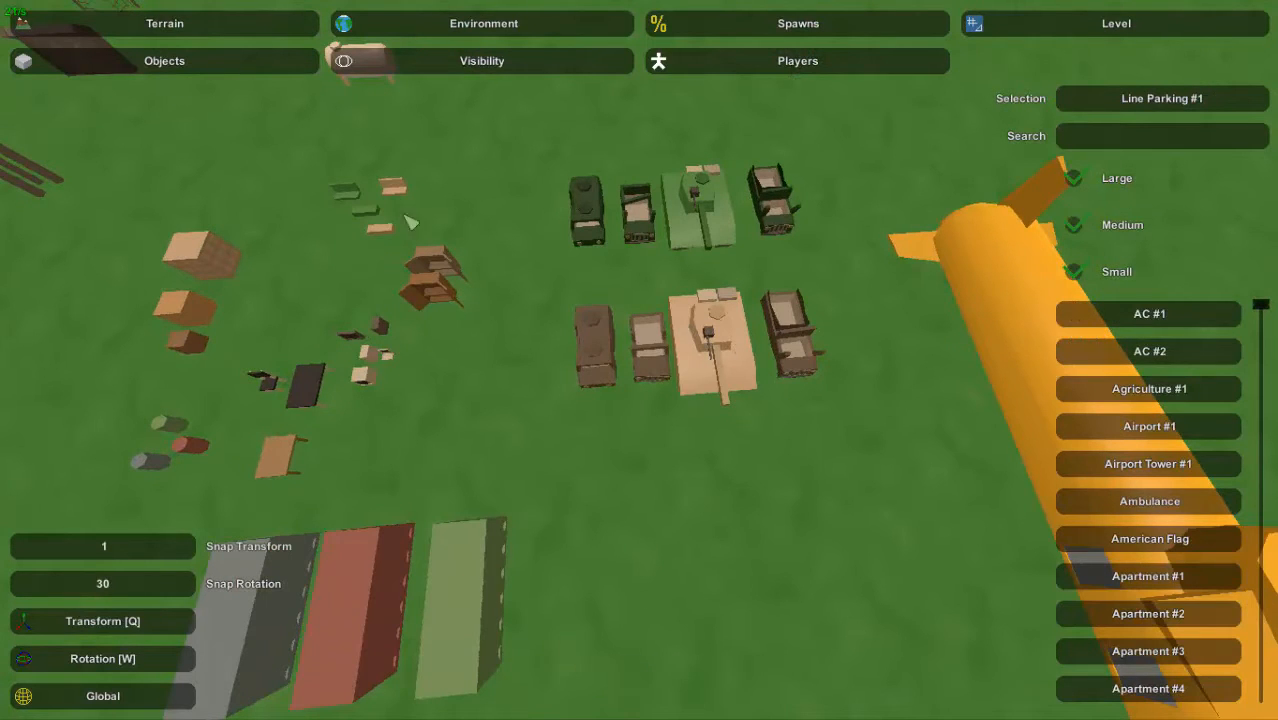
Compare the sample military towers, including Military Tower #2 and Military Tower #3, from several angles
key(s)
right_drag(549, 292, 490, 310)
key(d)
key(w)
right_drag(639, 360, 730, 325)
key(d)
key(w)
key(d)
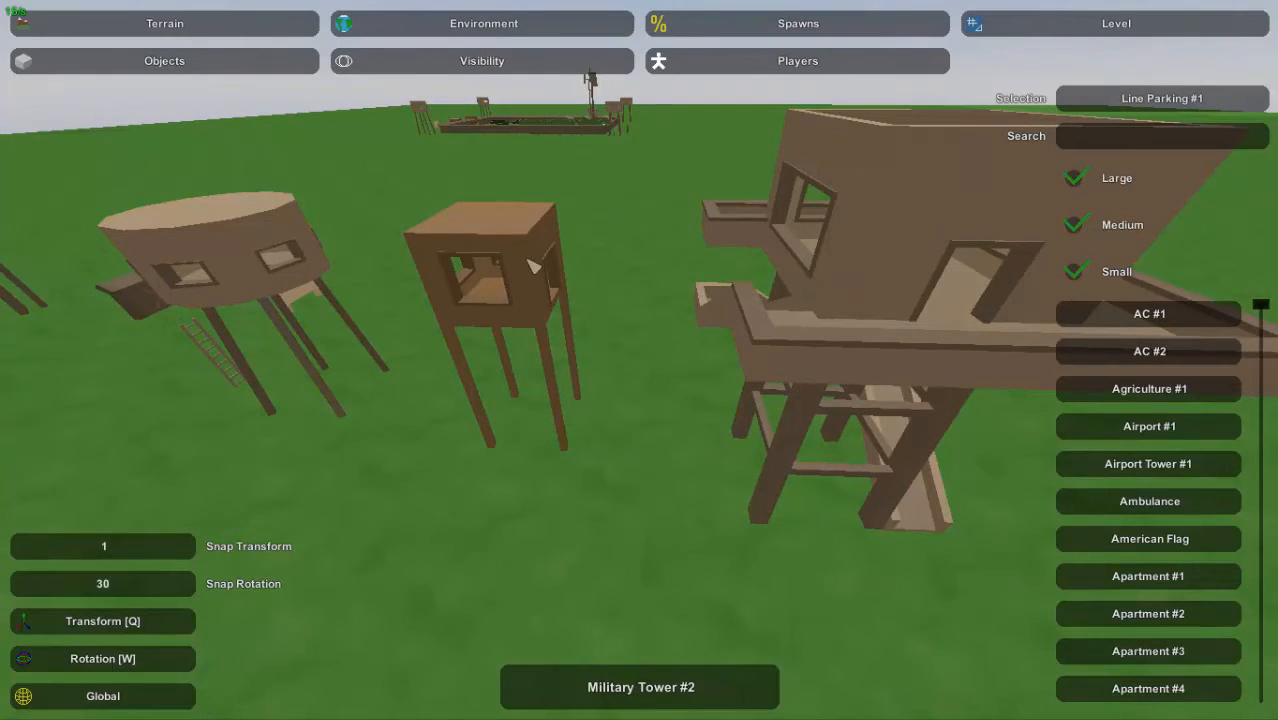
key(s)
right_drag(520, 268, 564, 316)
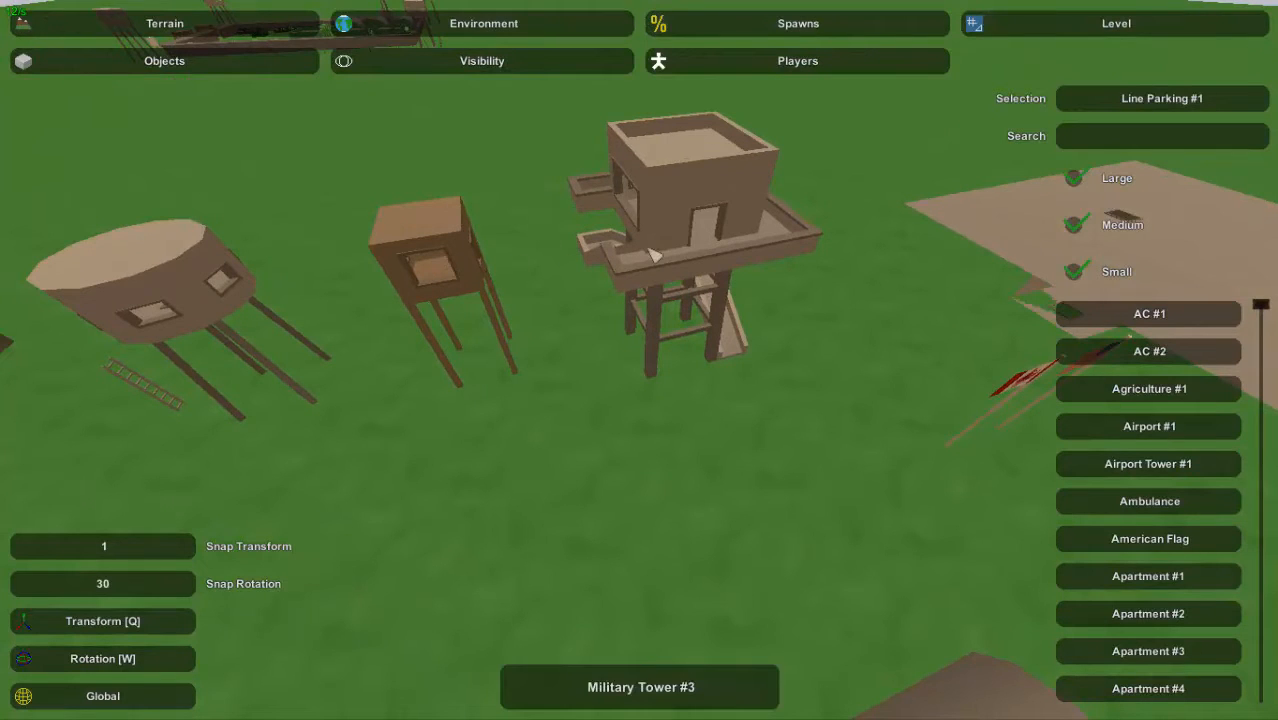
key(d)
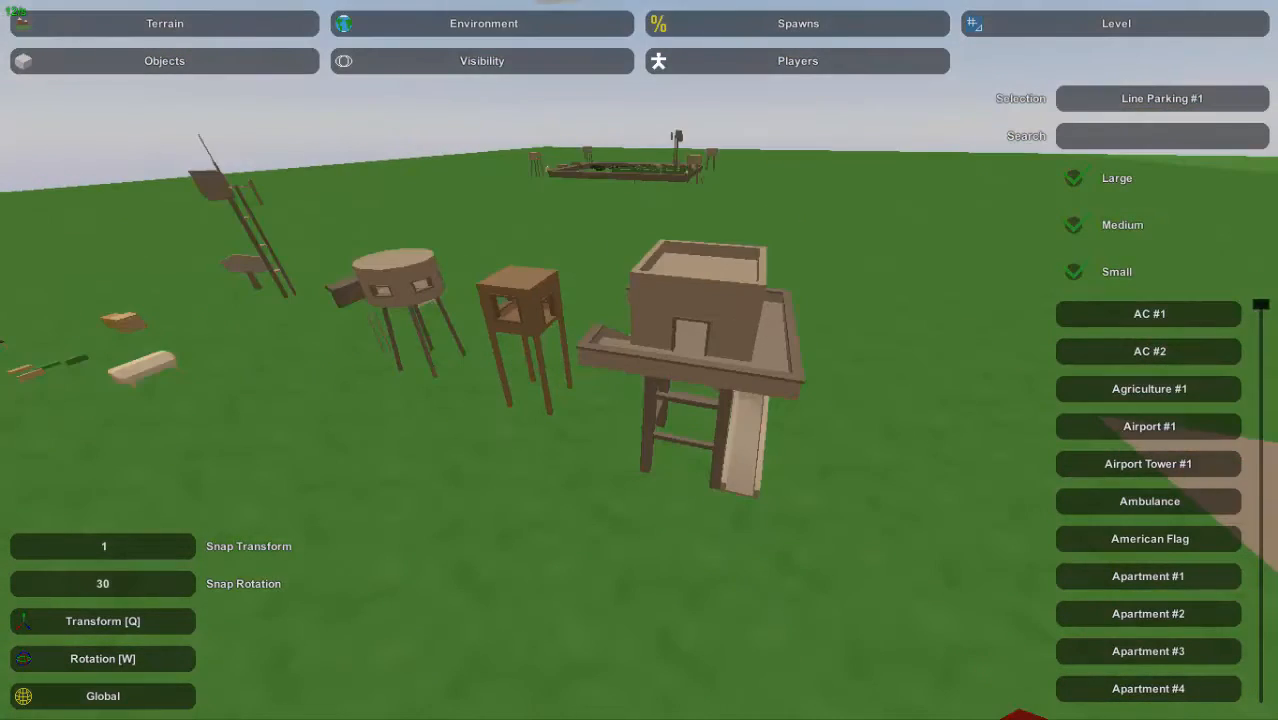
key(w)
key(s)
key(a)
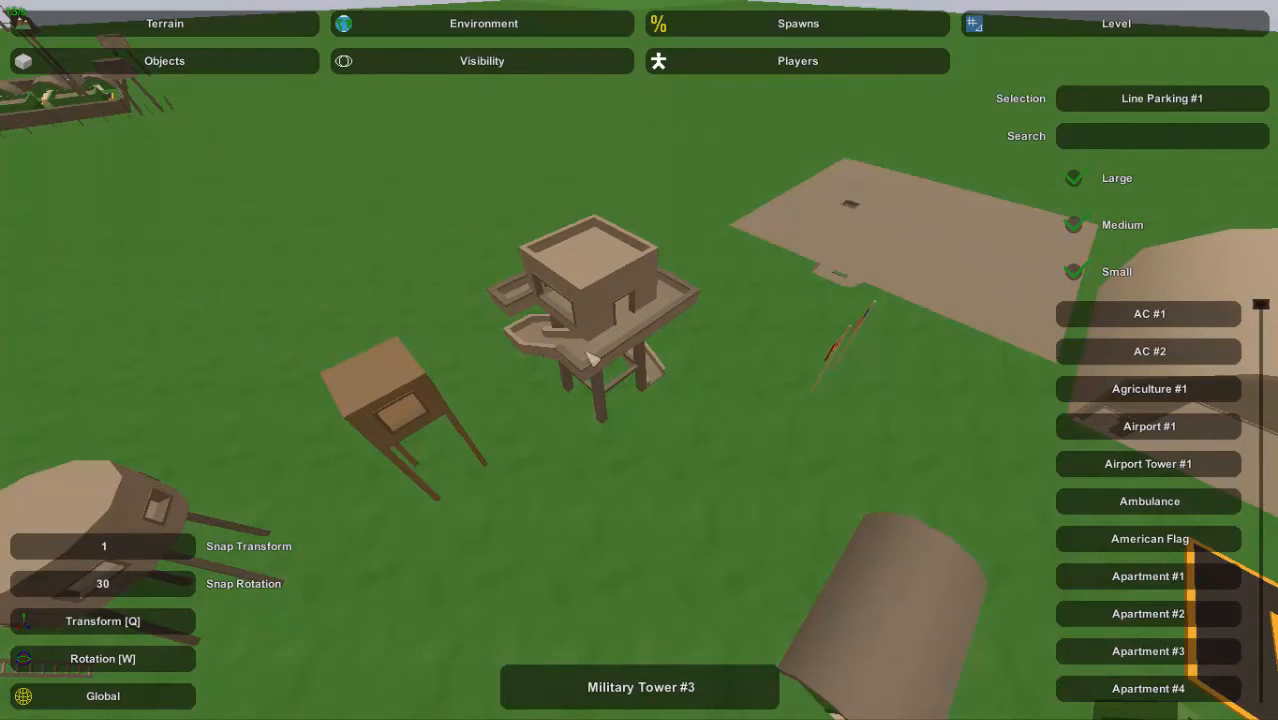
Examine the sample hangars, control tower and barracks, and look at the finished base from far above
right_drag(573, 328, 860, 215)
key(w)
key(w)
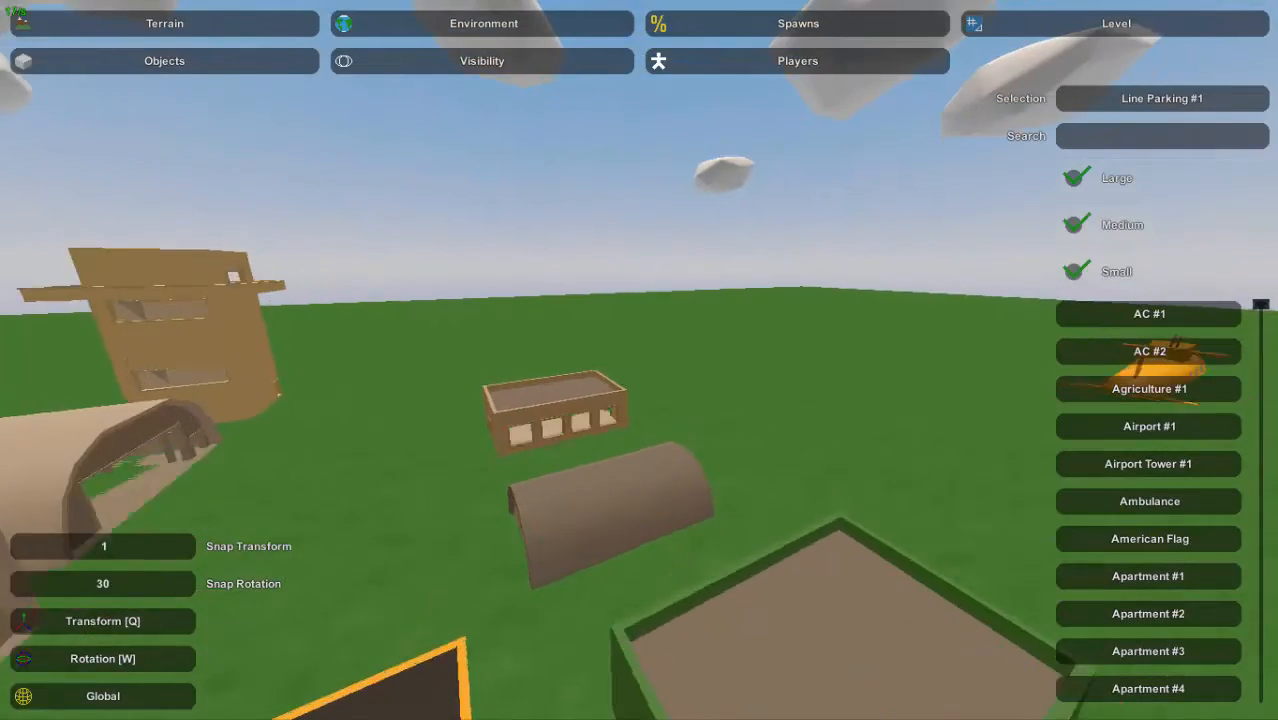
right_drag(639, 360, 980, 285)
key(d)
key(s)
key(a)
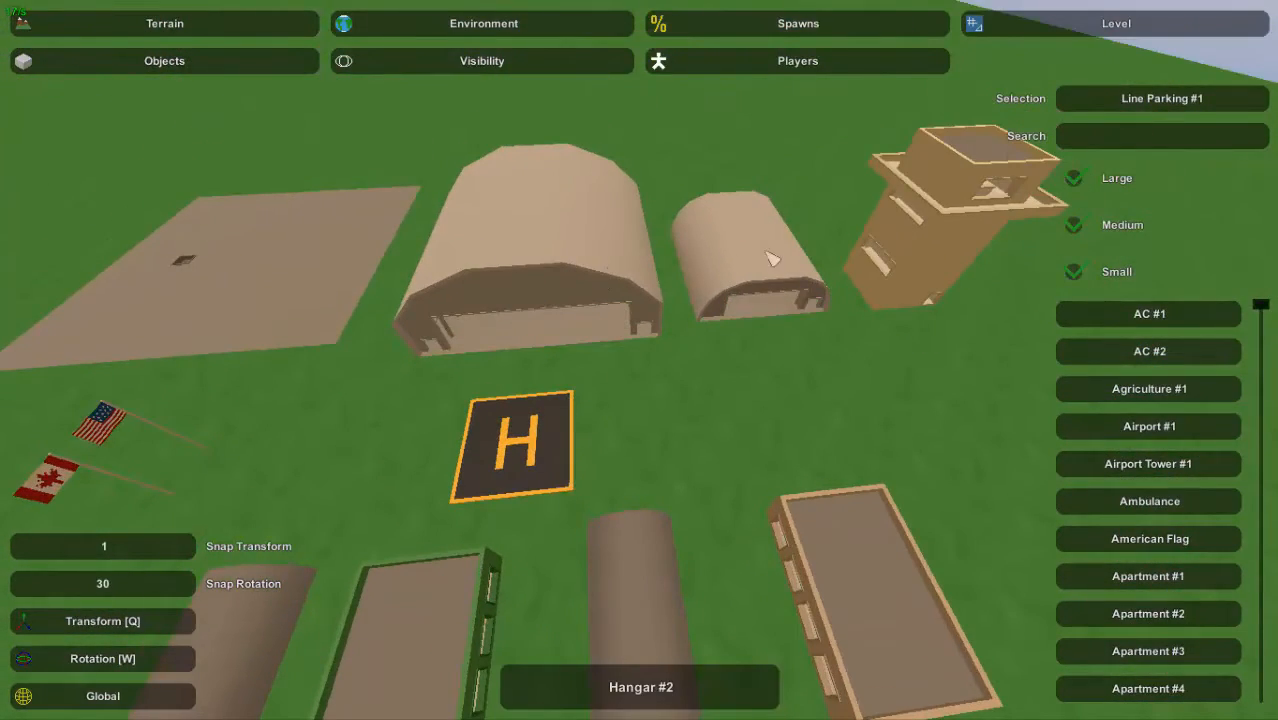
right_drag(789, 257, 645, 368)
key(s)
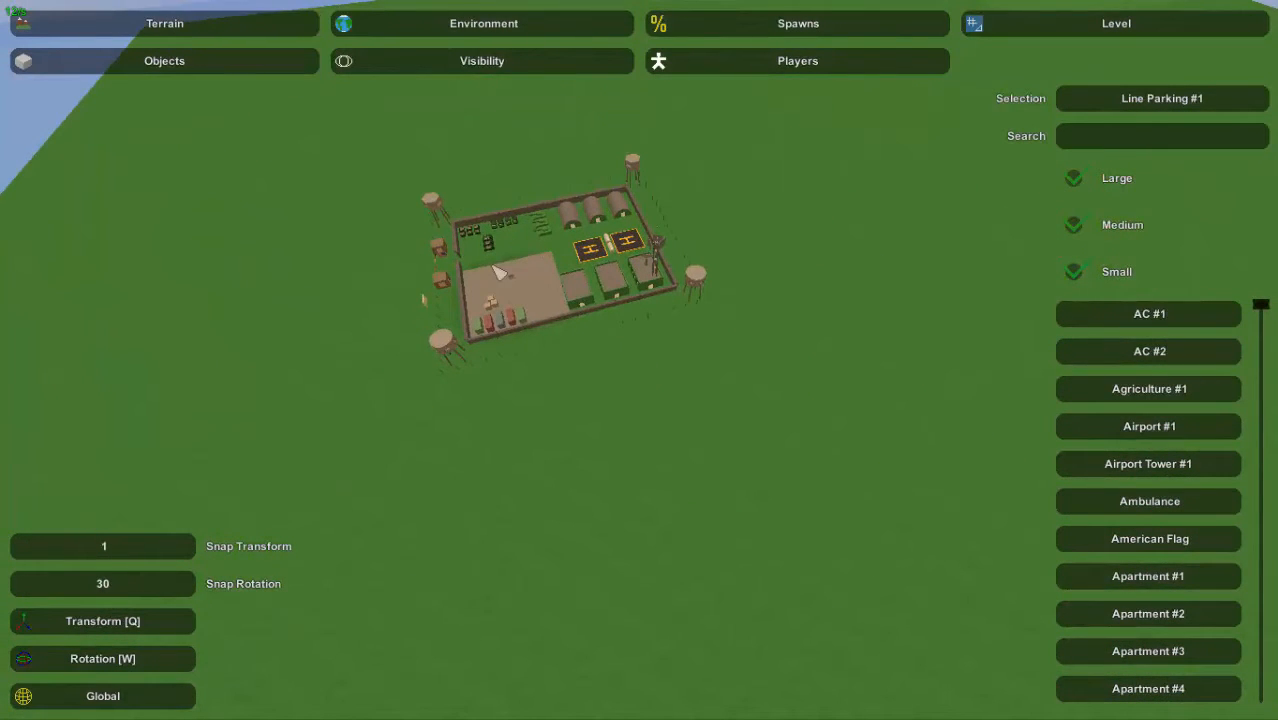
Return to the sample hangars and study them from above together with the helipad and control tower
right_drag(530, 339, 990, 385)
key(w)
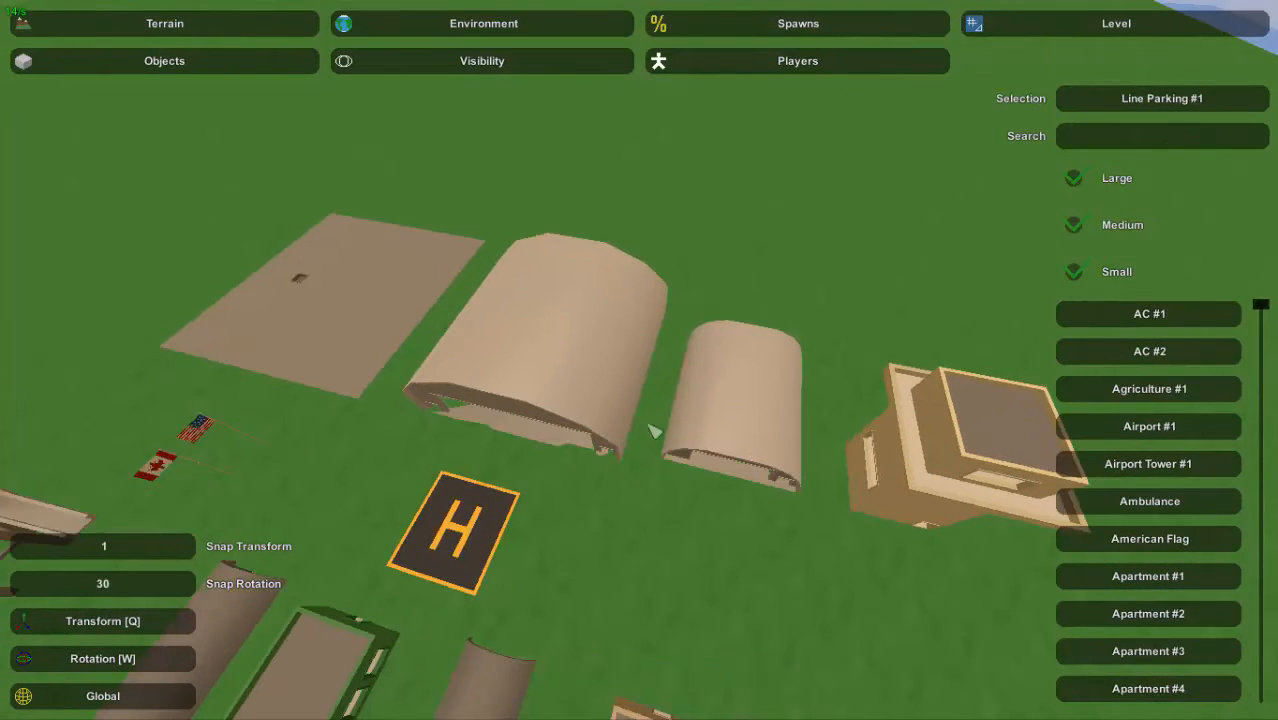
key(w)
right_drag(621, 524, 590, 545)
key(d)
key(s)
right_drag(639, 360, 658, 348)
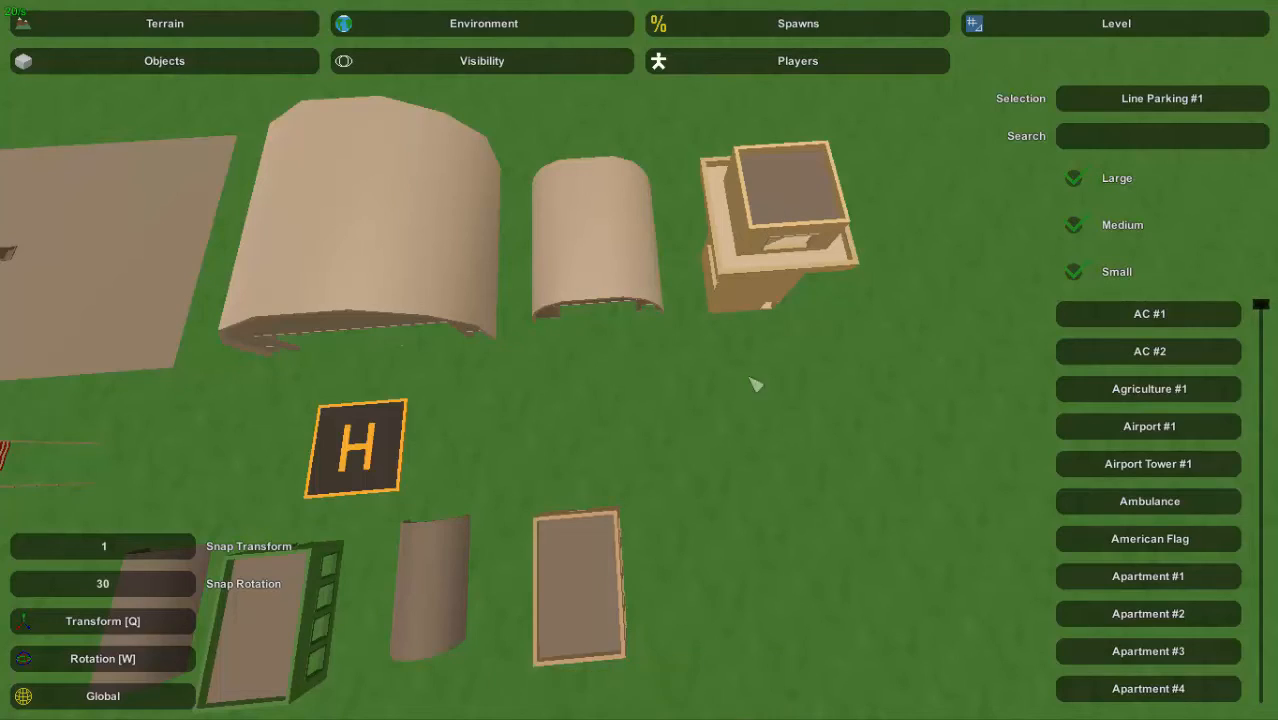
Inspect the yellow submarine sample beside the military vehicles and containers
right_drag(755, 385, 535, 400)
key(s)
key(w)
key(a)
key(d)
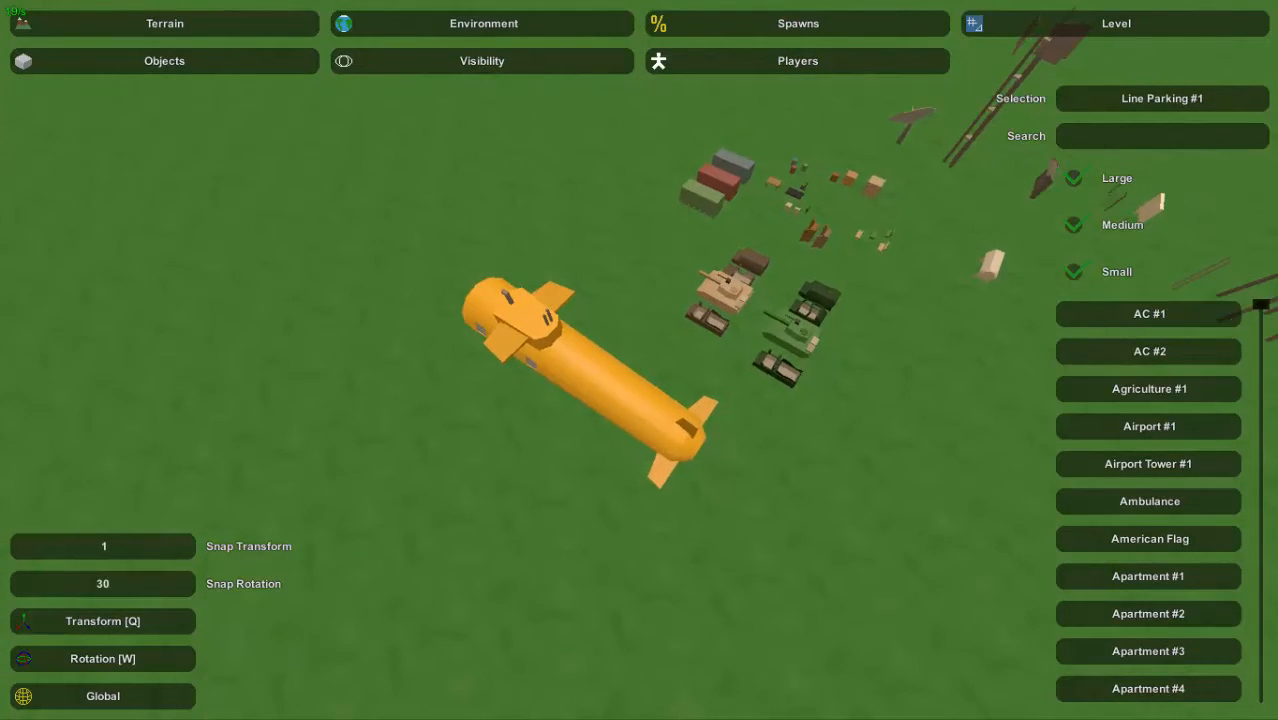
key(a)
right_drag(535, 400, 650, 362)
key(w)
key(d)
key(s)
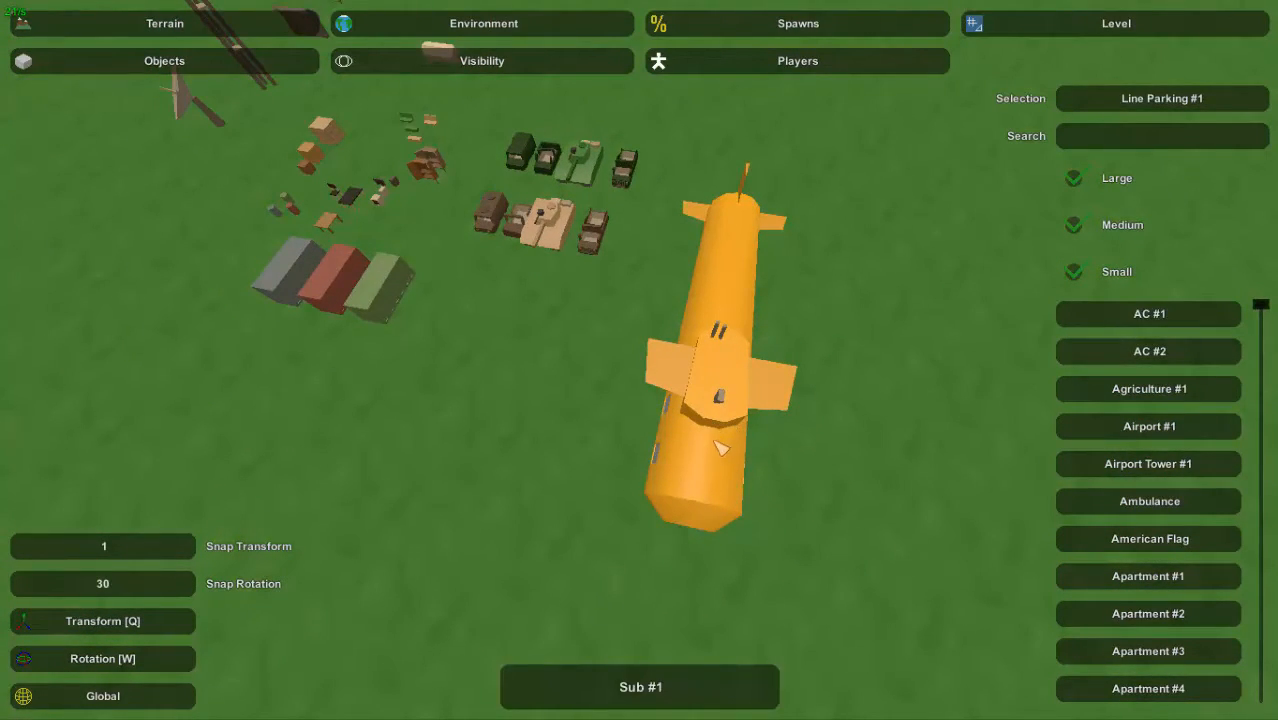
Travel from the sample objects back to the base and view its whole layout from above the entrance side
right_drag(715, 443, 1092, 354)
key(s)
key(a)
key(w)
key(a)
key(a)
key(a)
key(w)
key(s)
key(a)
key(w)
key(a)
key(a)
key(d)
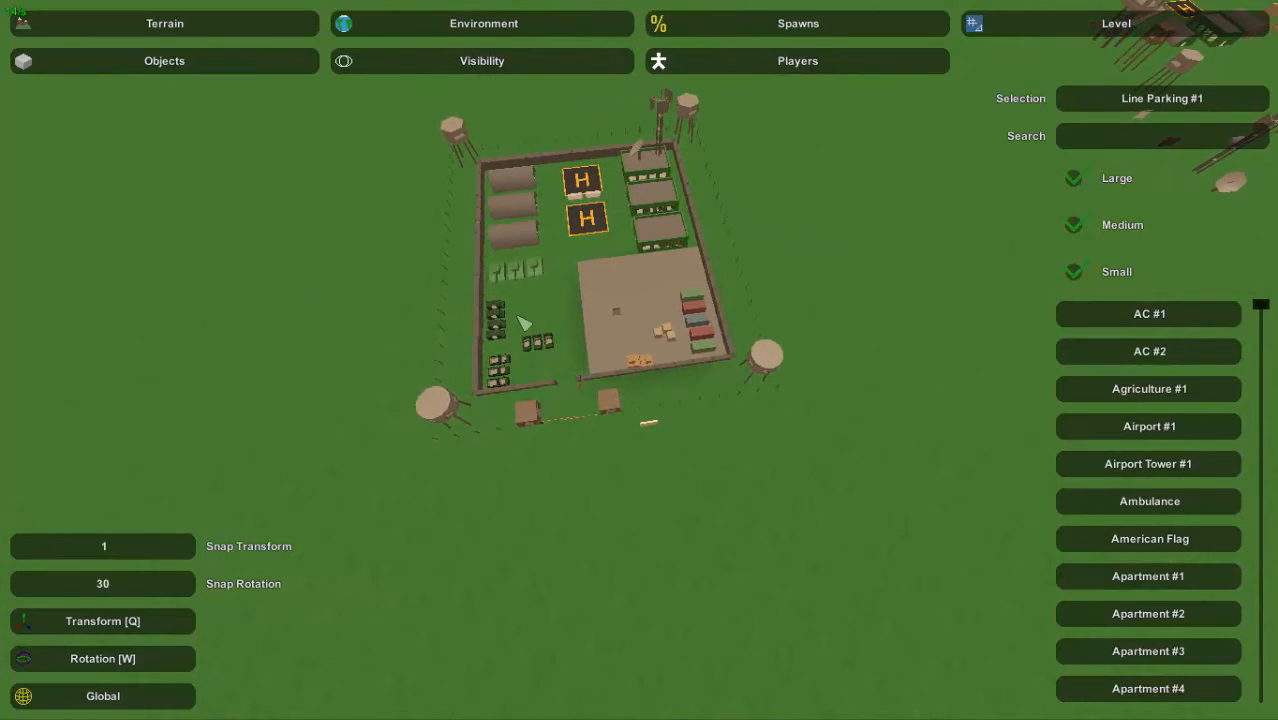
View the base from its shelter side and inspect the wire fence and stone wall near the corner watchtower
right_drag(640, 360, 798, 360)
key(a)
key(a)
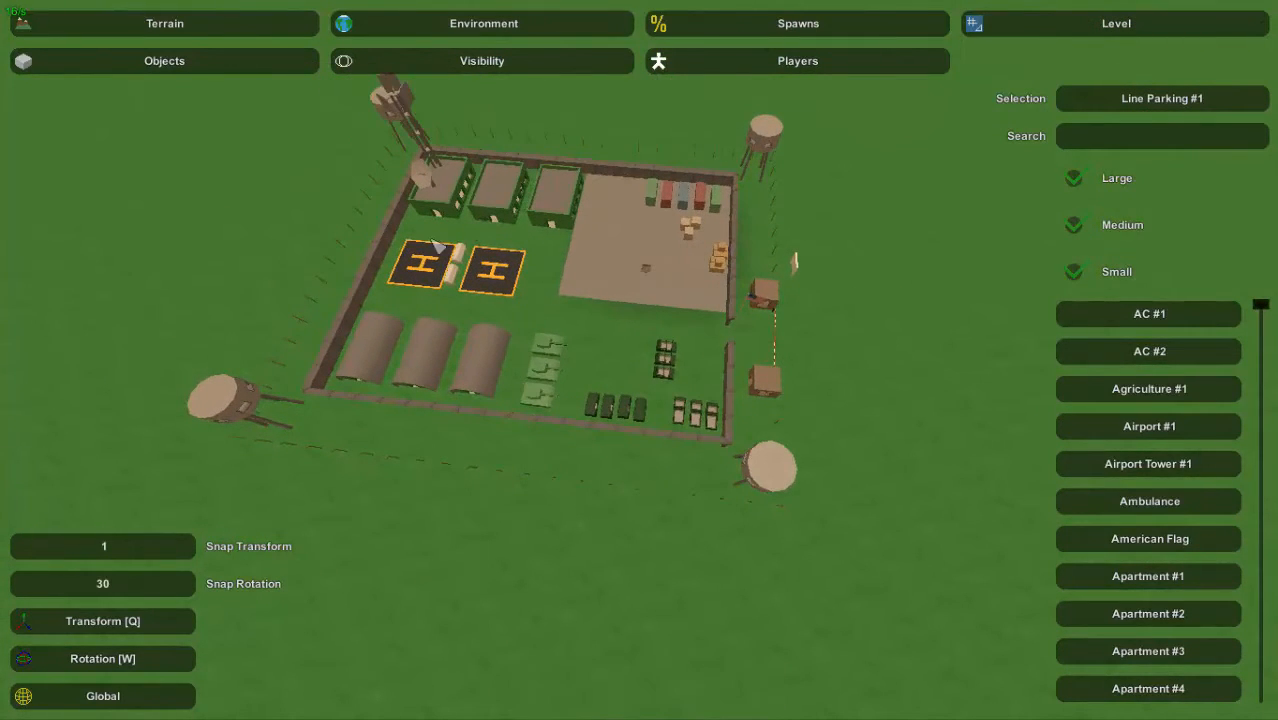
right_drag(550, 307, 460, 385)
key(w)
key(w)
key(s)
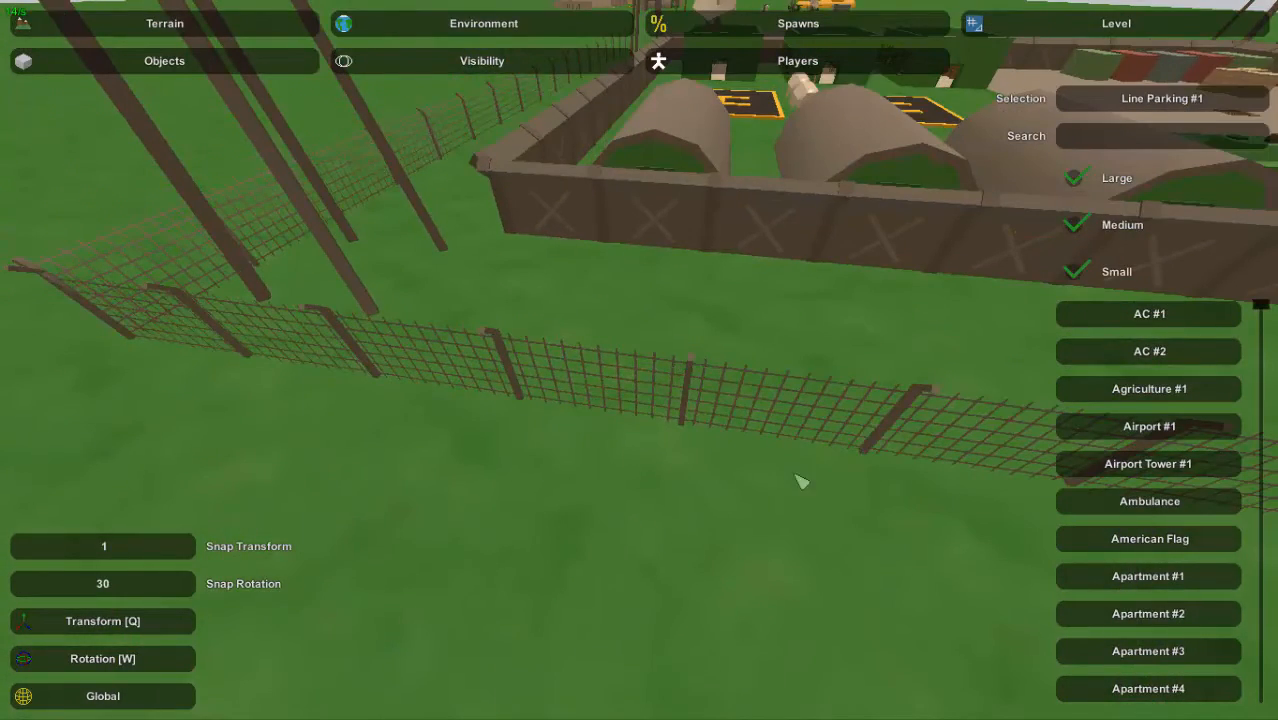
Circle from the perimeter fence around the base to an elevated view of its entrance and vehicle yard
key(s)
right_drag(802, 482, 1250, 360)
key(a)
key(a)
key(a)
key(a)
key(a)
key(a)
key(s)
right_drag(640, 360, 664, 352)
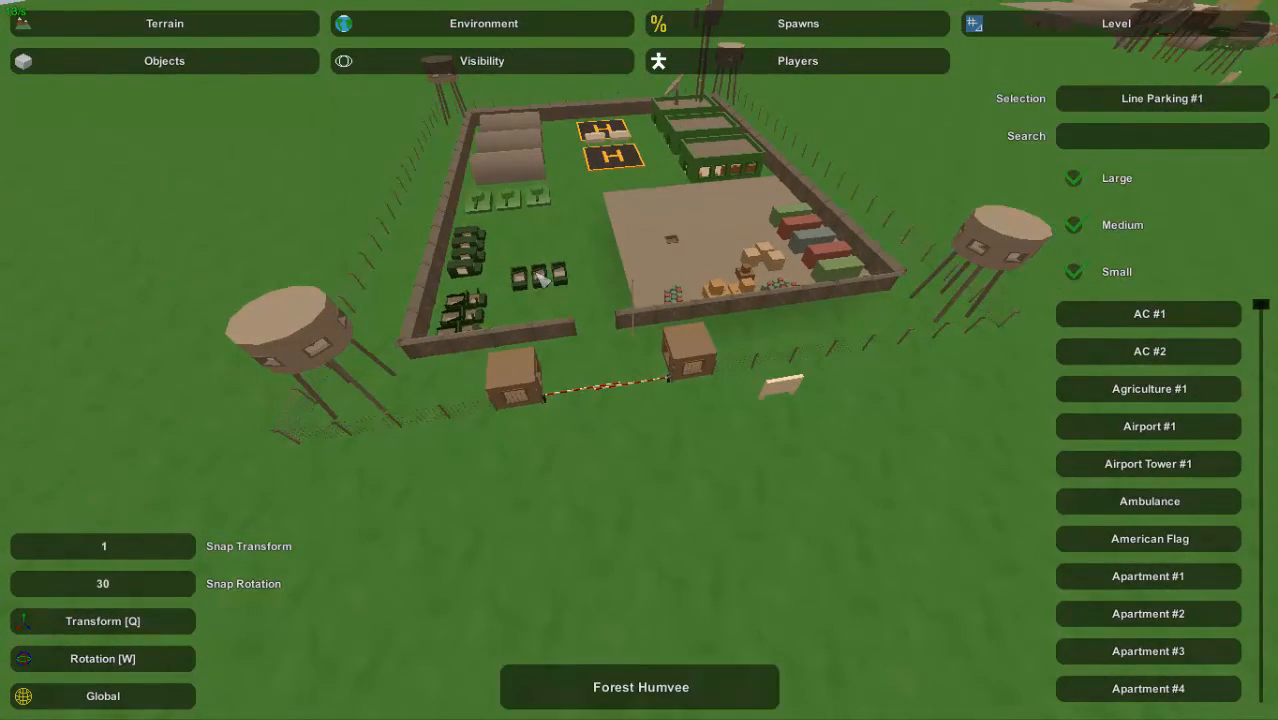
Review the complete base from the front, first close to the entrance and finally from a distant high viewpoint
key(d)
right_drag(657, 411, 578, 410)
key(s)
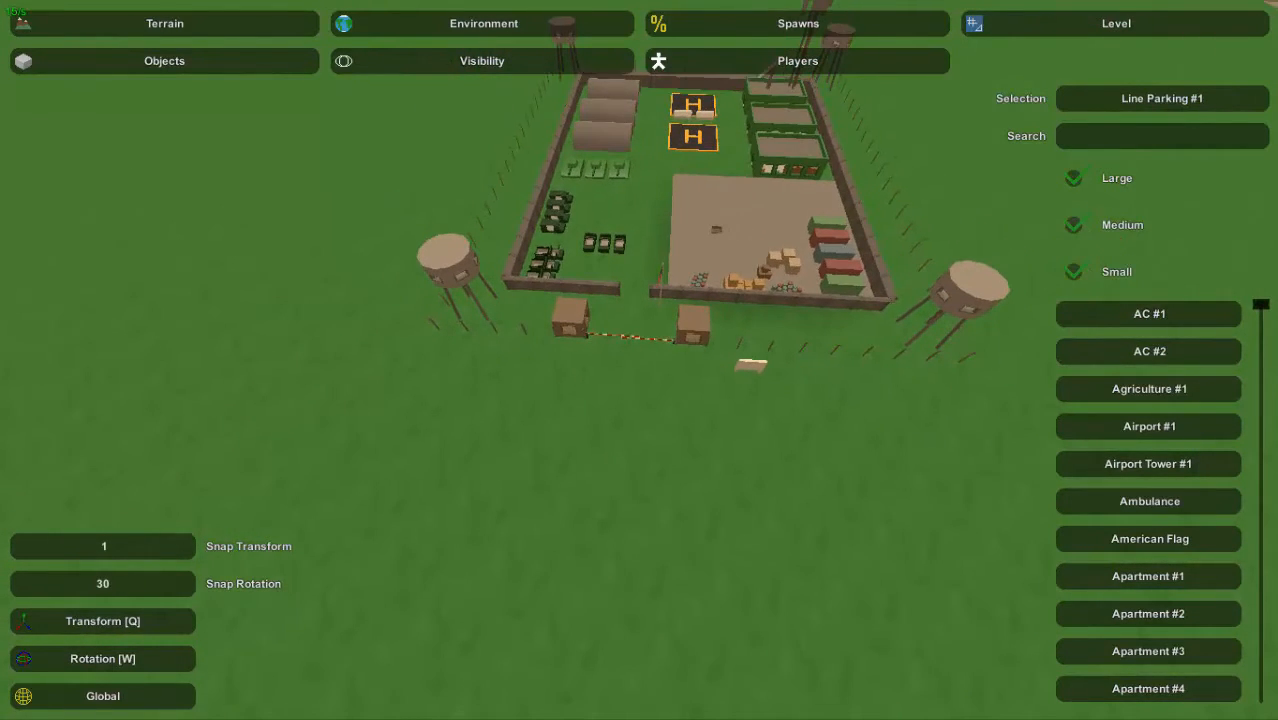
right_drag(640, 360, 660, 285)
key(w)
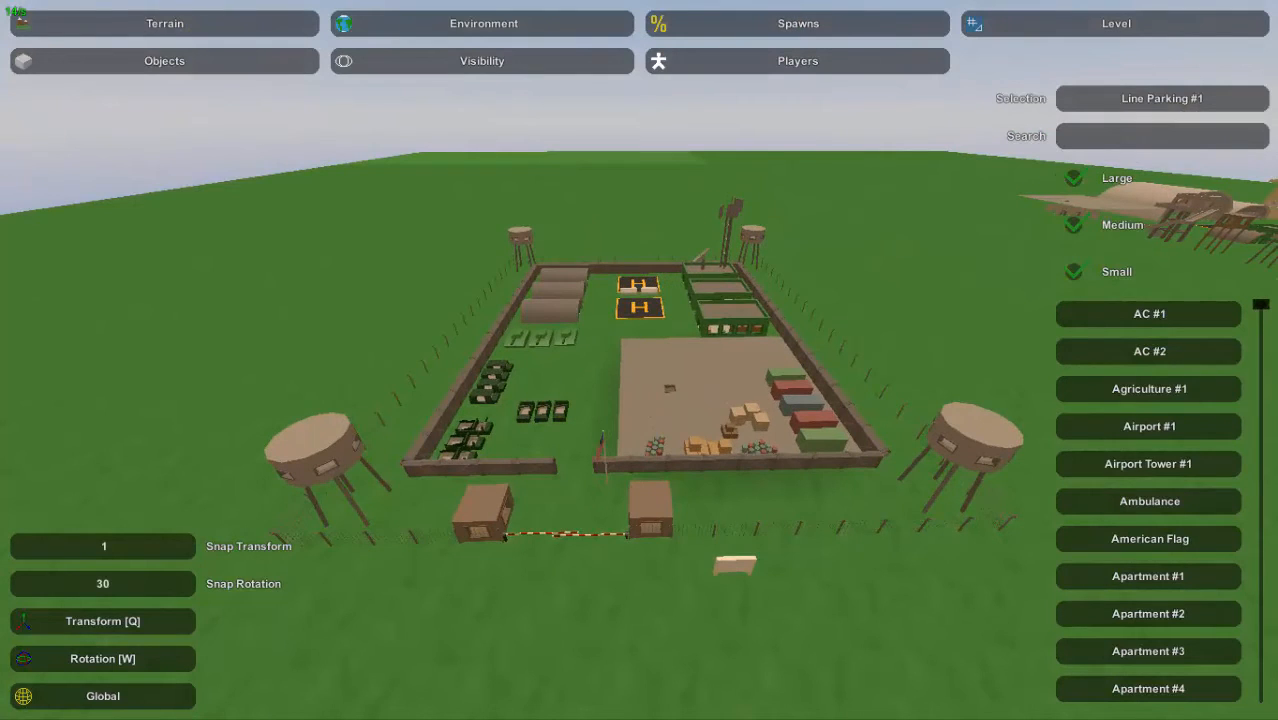
key(w)
right_drag(640, 360, 640, 304)
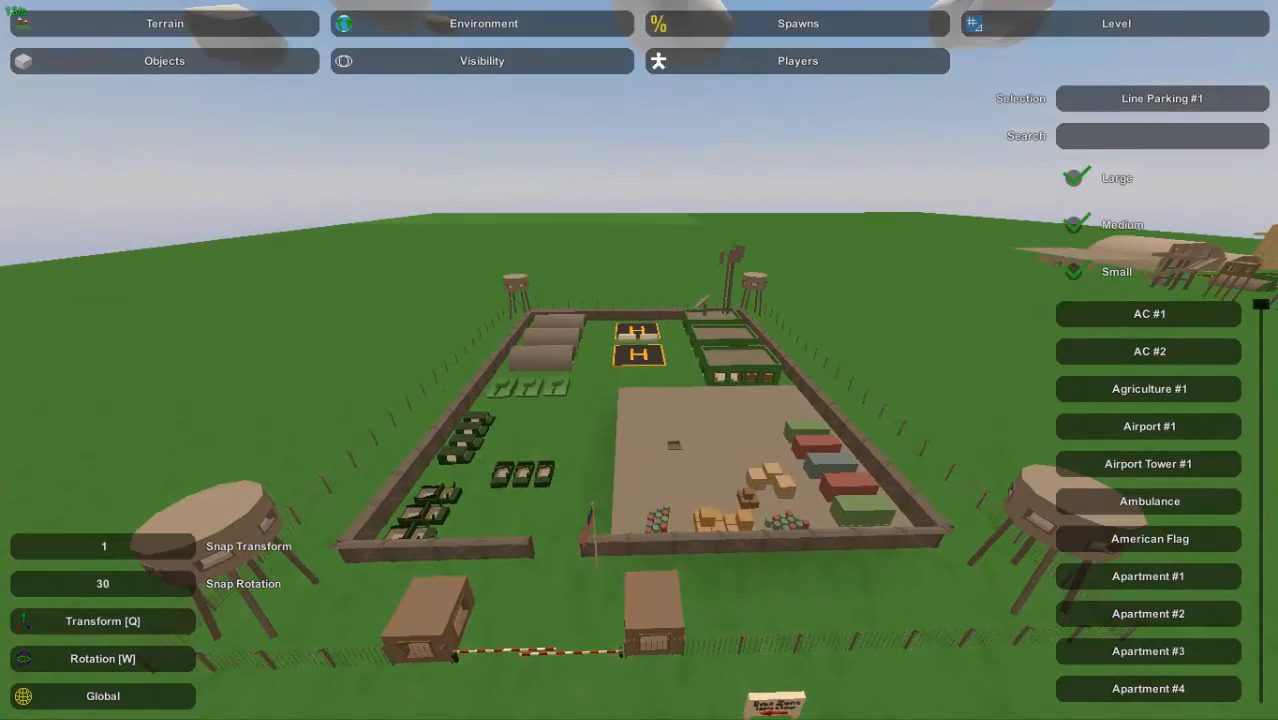
right_drag(640, 360, 642, 312)
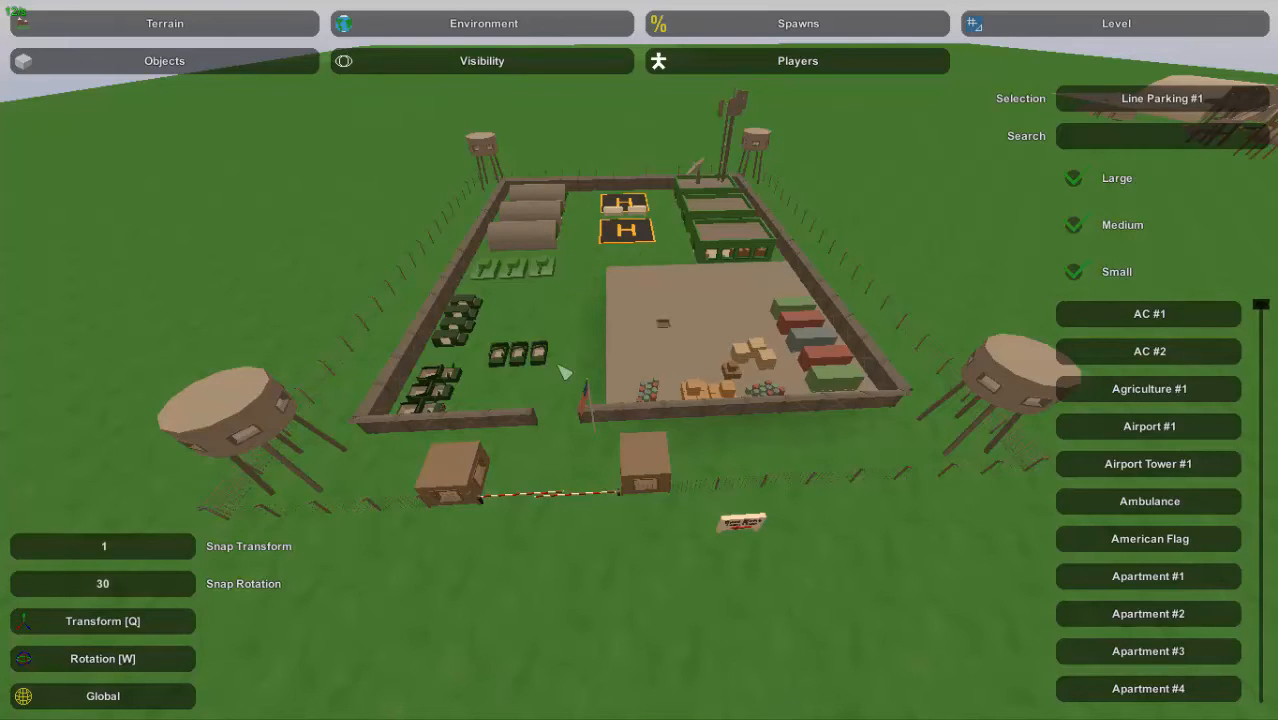
right_drag(677, 681, 672, 708)
key(s)
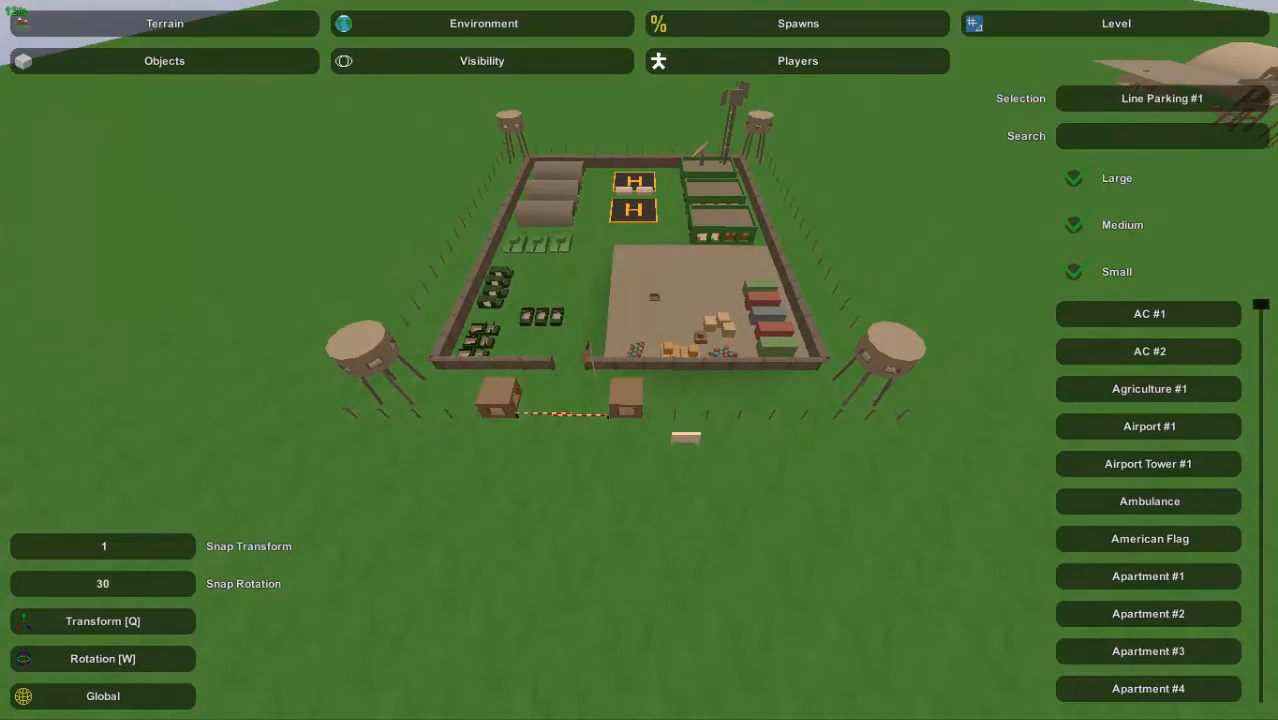
key(s)
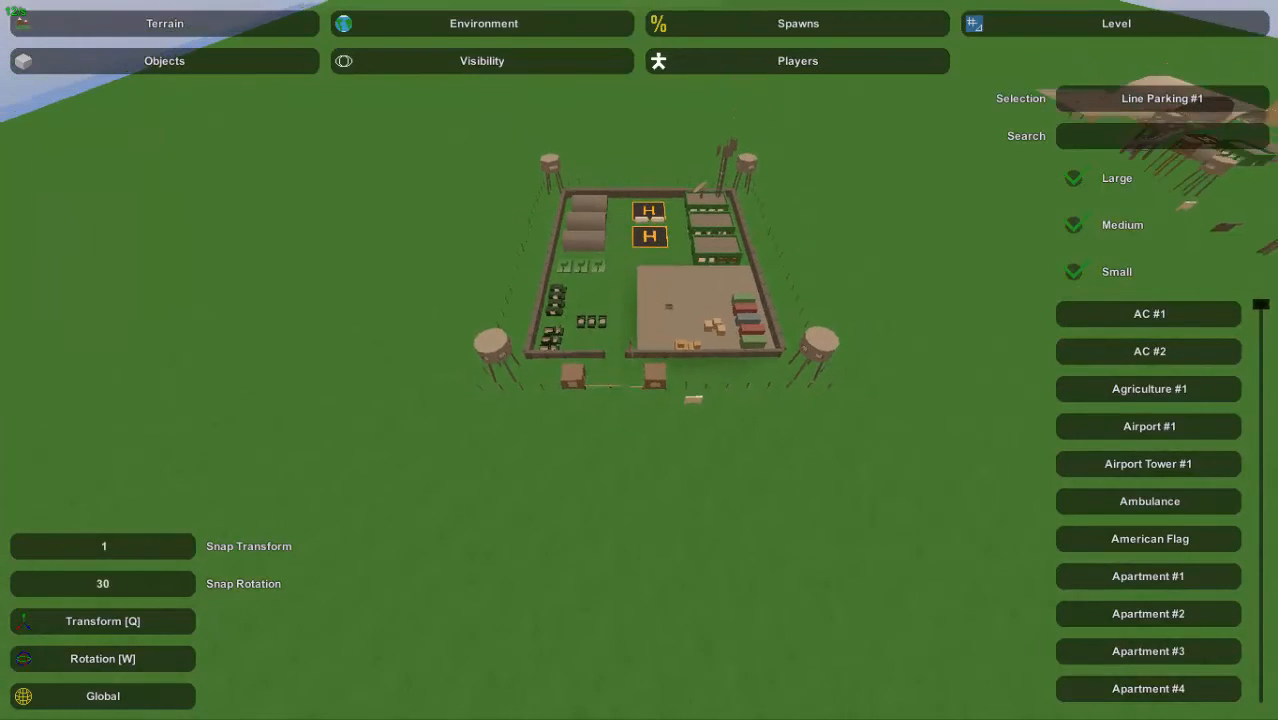
key(s)
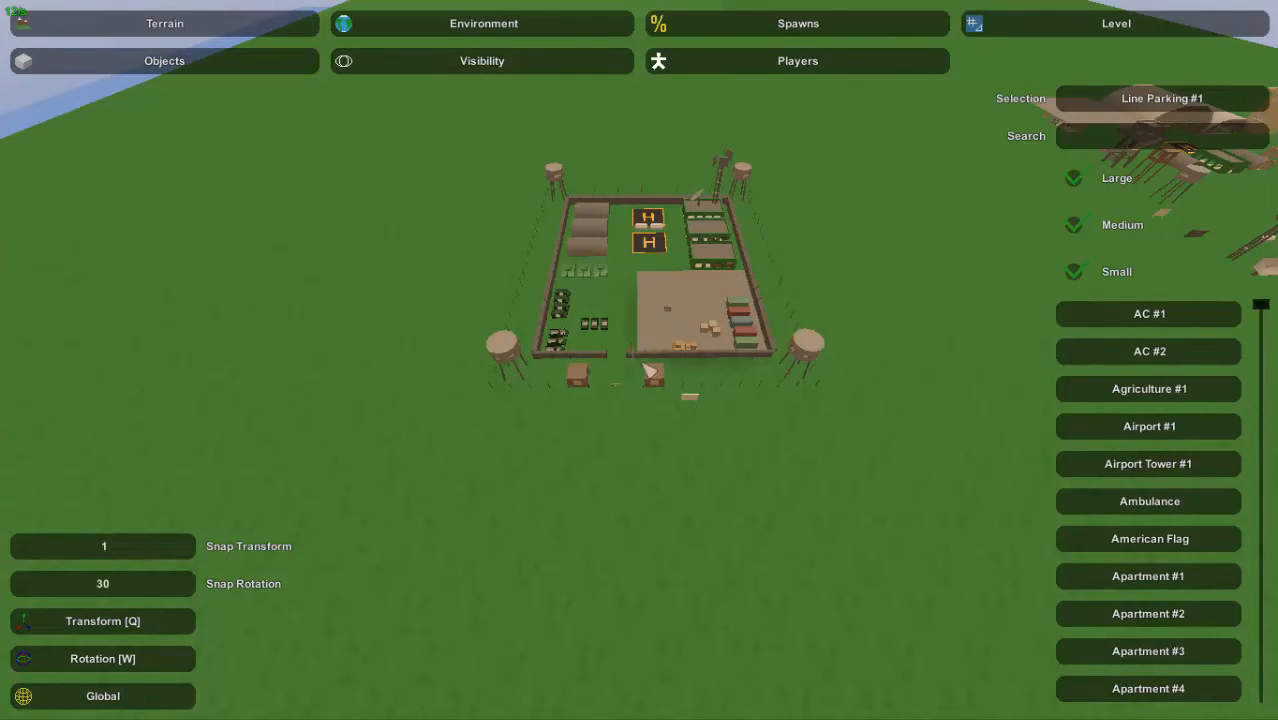